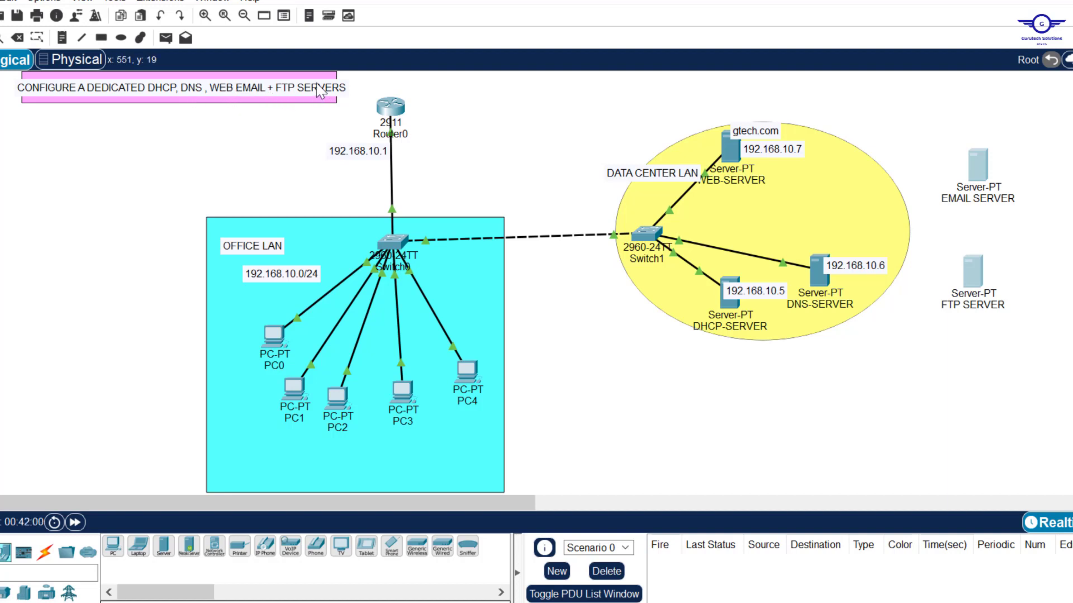
Select the EMAIL SERVER and FTP SERVER together on the canvas
click(964, 135)
drag(953, 128, 1017, 326)
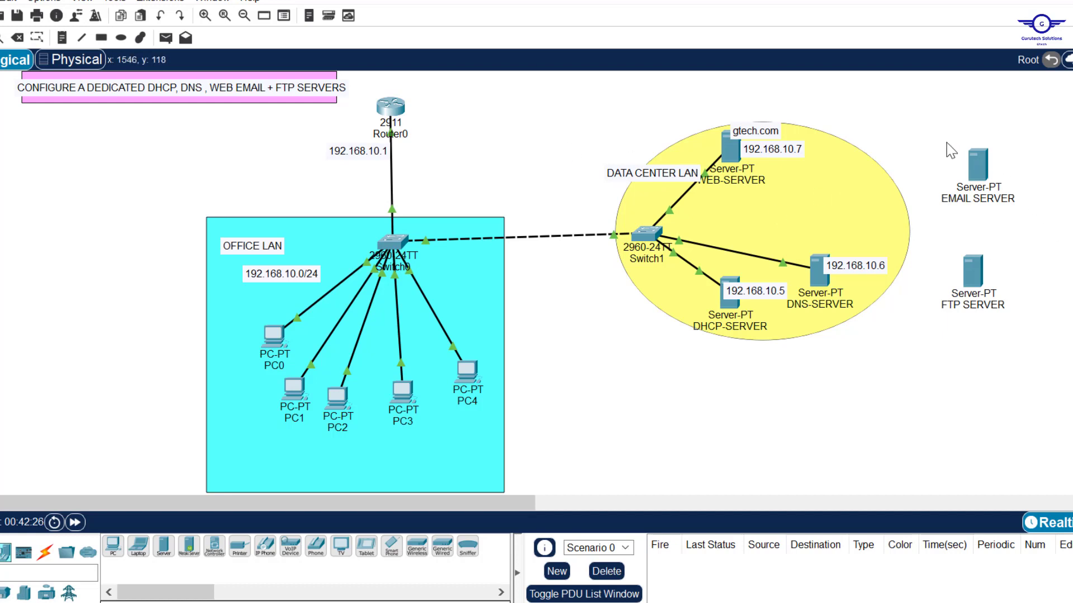
drag(944, 132, 1022, 332)
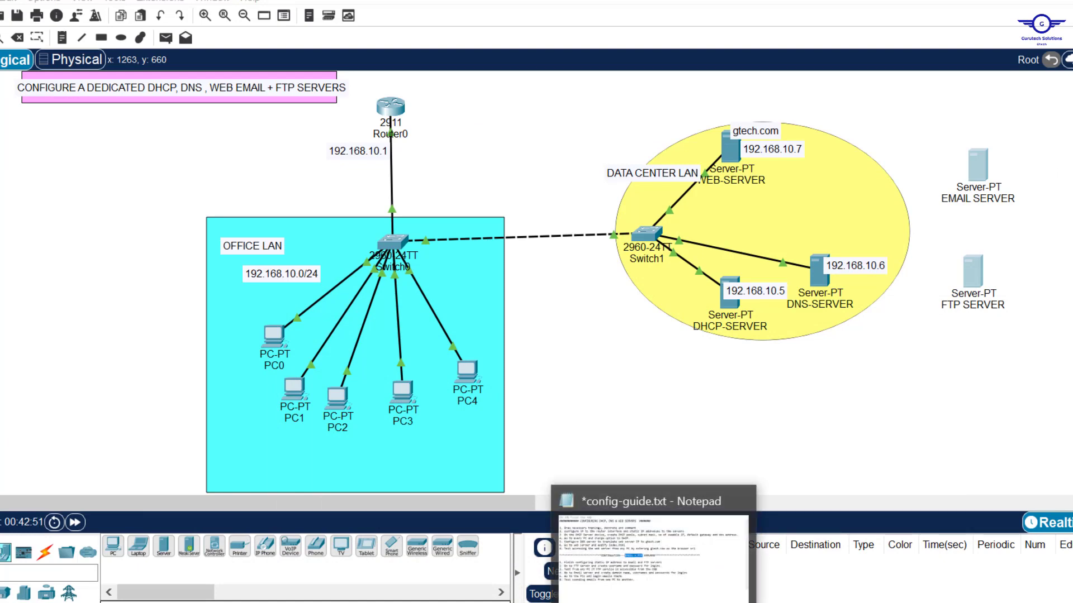
Reposition the config-guide.txt notes and highlight the completed steps and the EMAIL + FTP continuation section
click(653, 602)
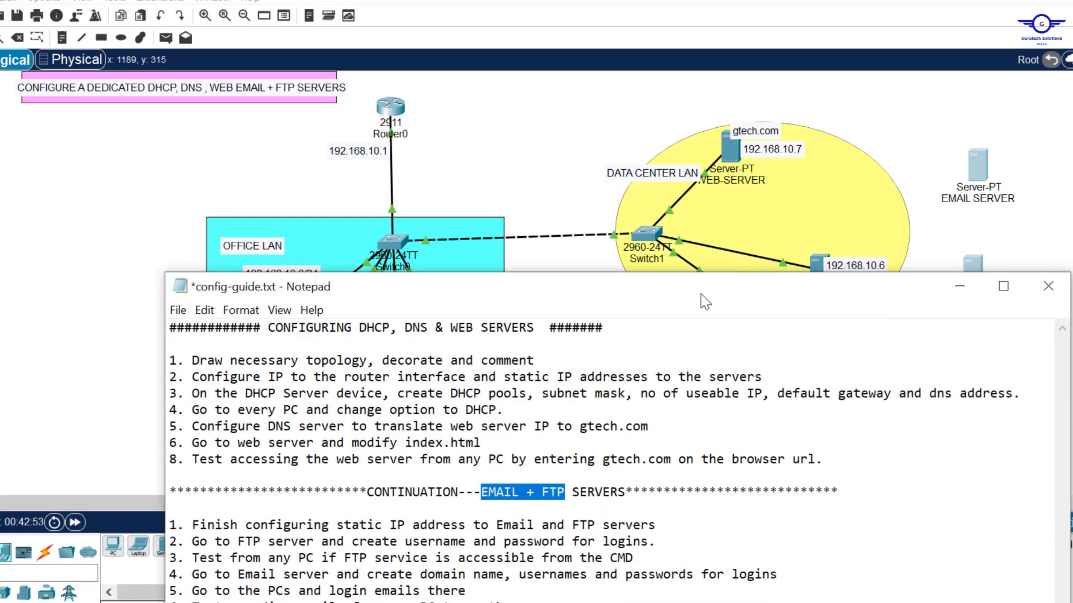
drag(701, 294, 739, 164)
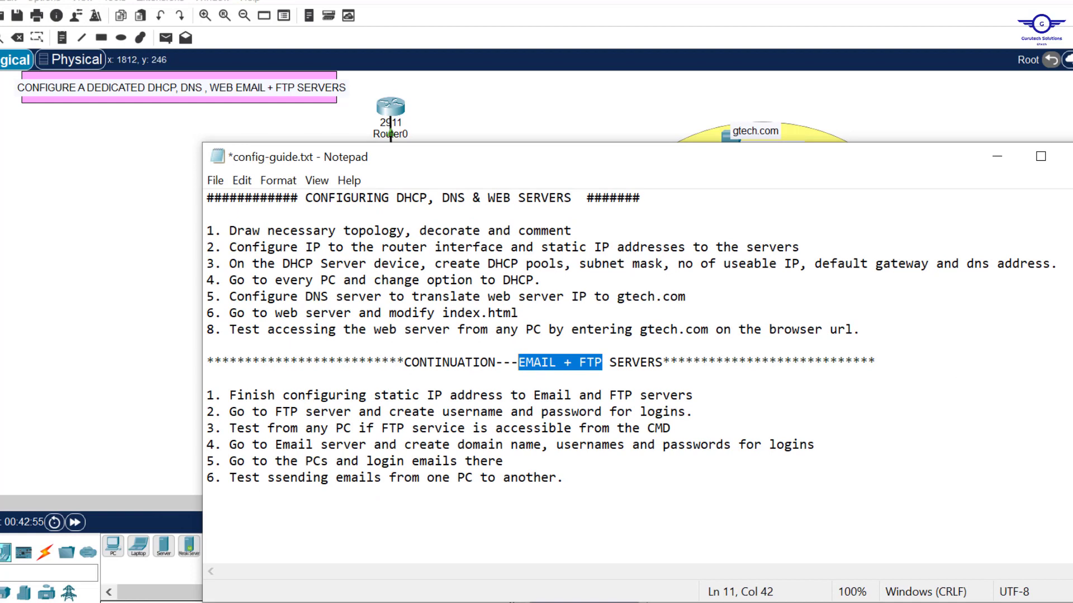
drag(404, 198, 573, 198)
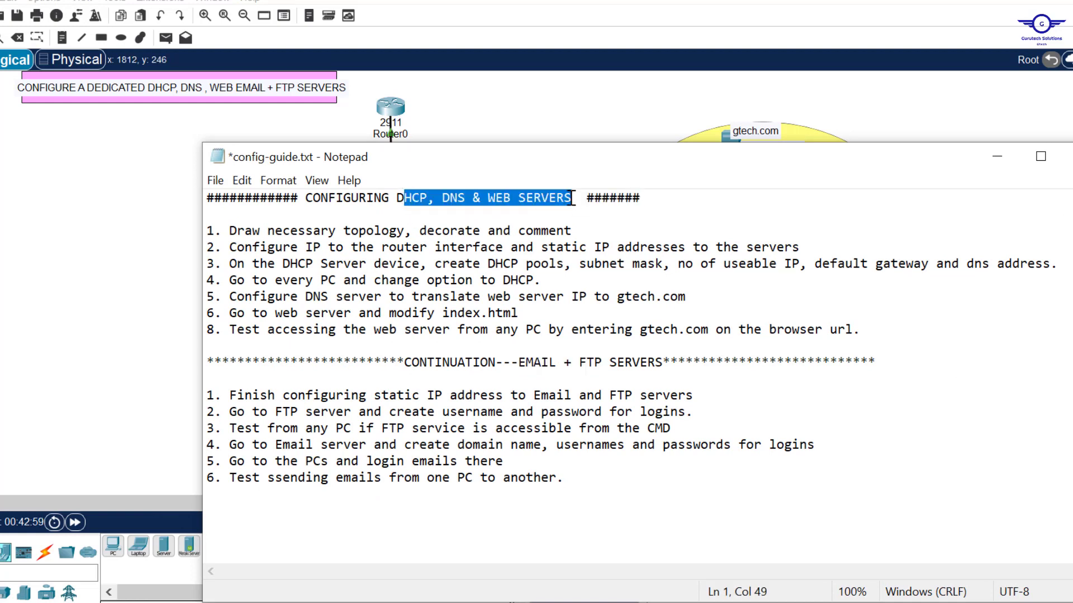
mouse_move(883, 332)
mouse_down()
mouse_move(222, 246)
mouse_move(221, 230)
mouse_up()
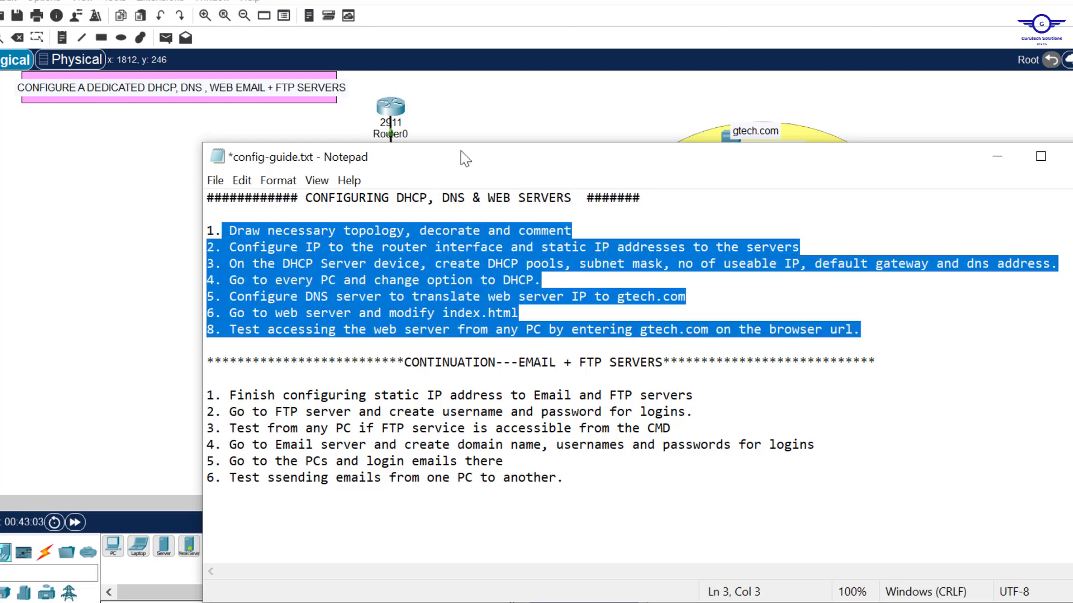
drag(489, 164, 501, 186)
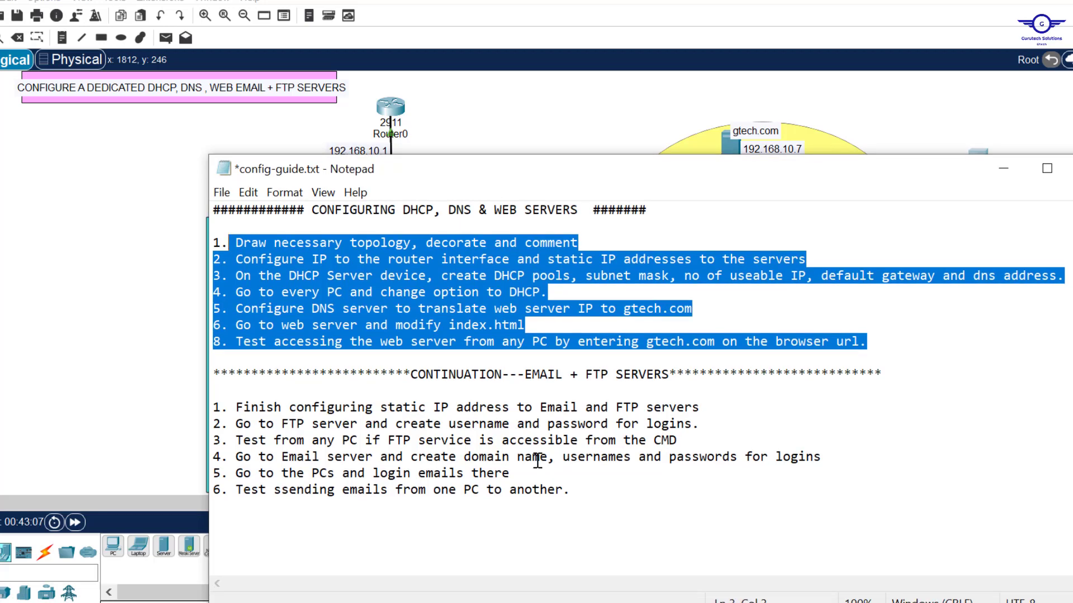
drag(598, 512, 404, 378)
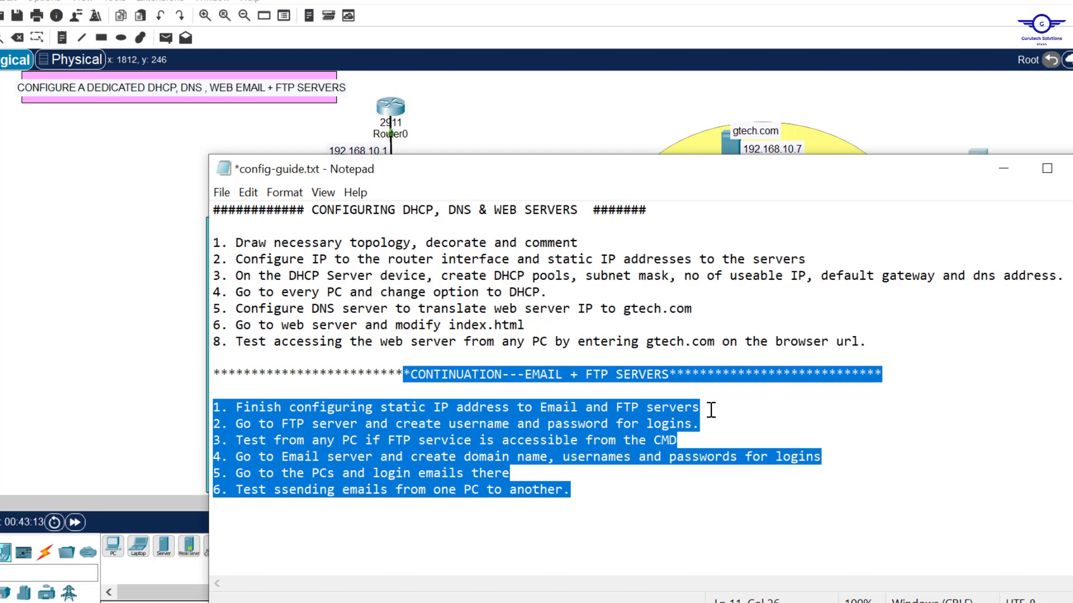
click(610, 85)
Move the EMAIL and FTP servers into the data center LAN, shifting the DNS-SERVER and its label down
drag(977, 171, 836, 165)
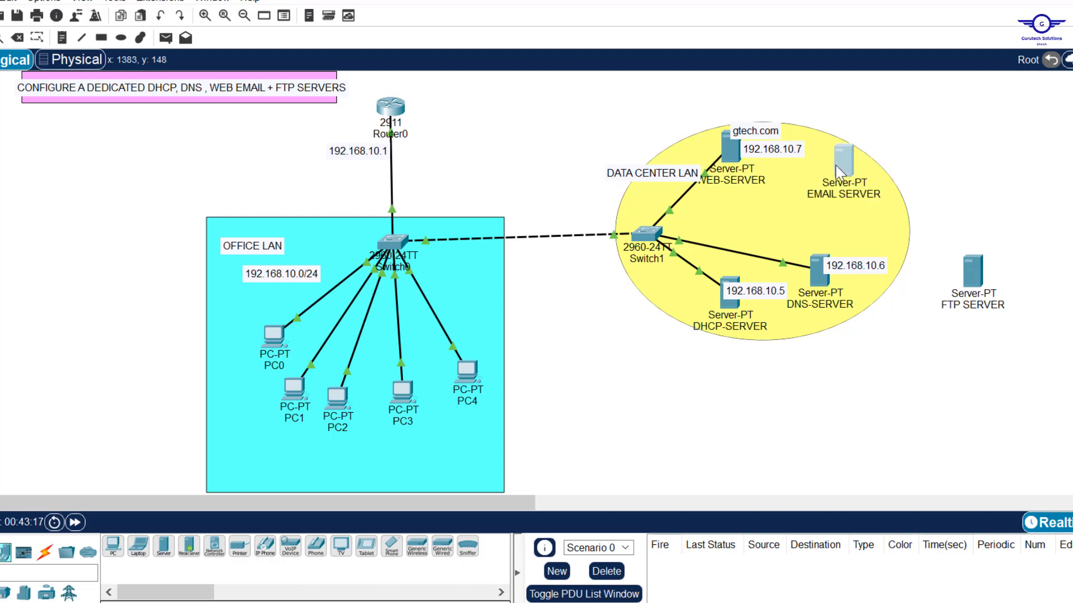
drag(976, 286, 848, 233)
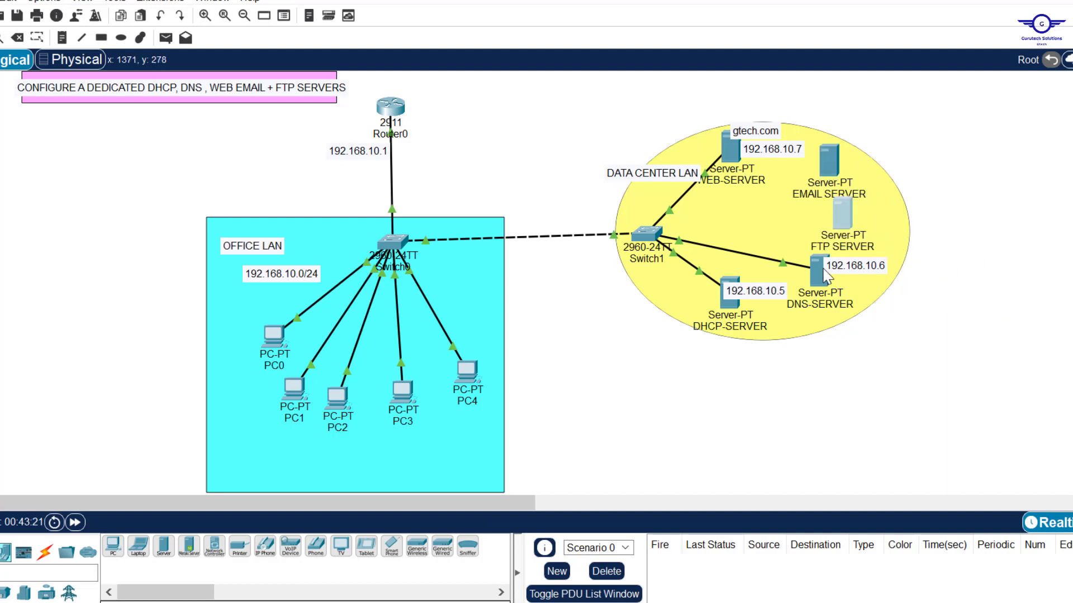
drag(821, 288, 819, 305)
drag(851, 272, 835, 283)
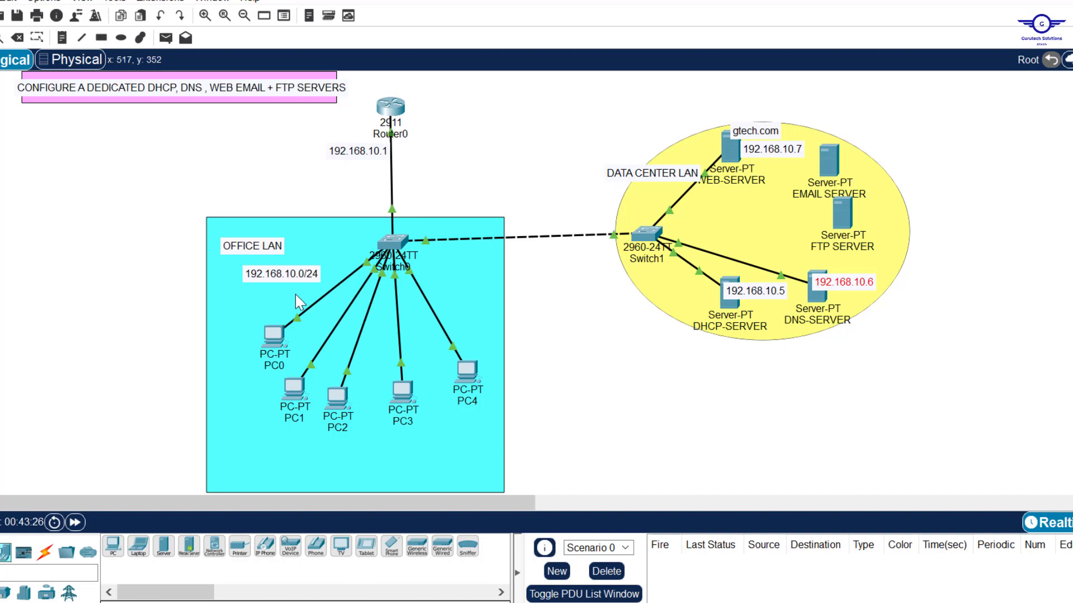
Cable the EMAIL SERVER and FTP SERVER to Switch1
click(45, 552)
click(112, 546)
click(646, 235)
click(829, 161)
click(112, 546)
click(646, 235)
Add notes 192.168.10.8 beside the EMAIL SERVER and 192.168.10.9 beside the FTP SERVER
click(842, 212)
click(62, 38)
click(837, 155)
text(192.168.10.9)
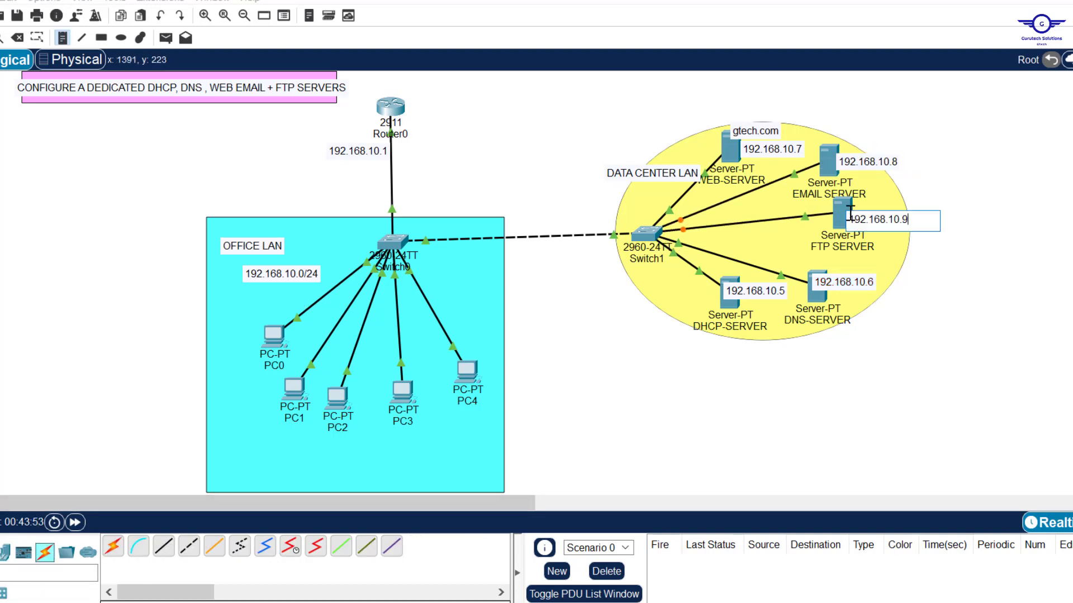
click(867, 224)
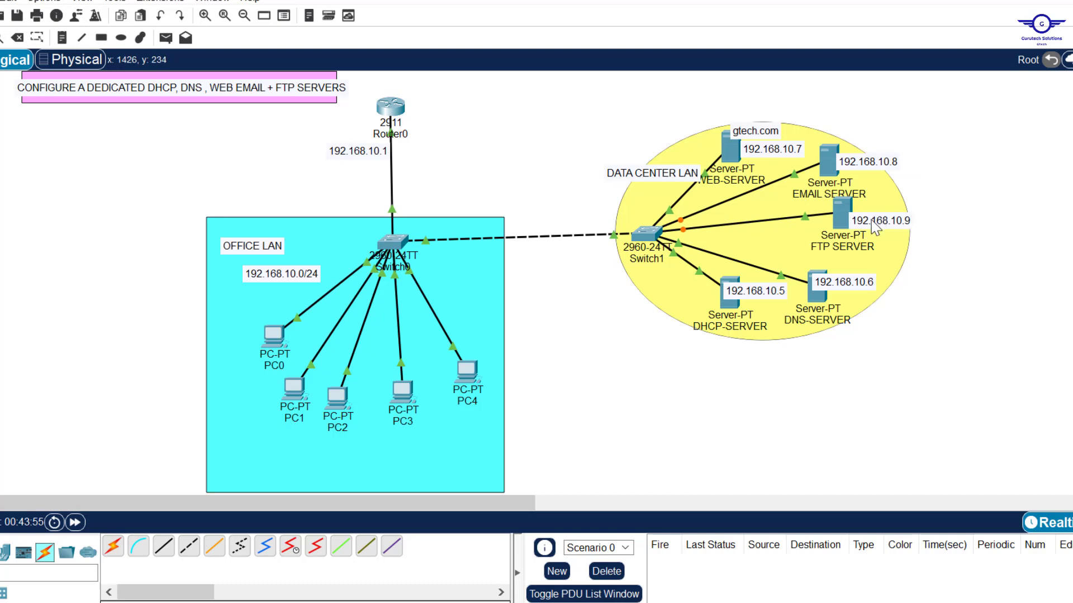
drag(871, 219, 863, 216)
drag(848, 163, 833, 163)
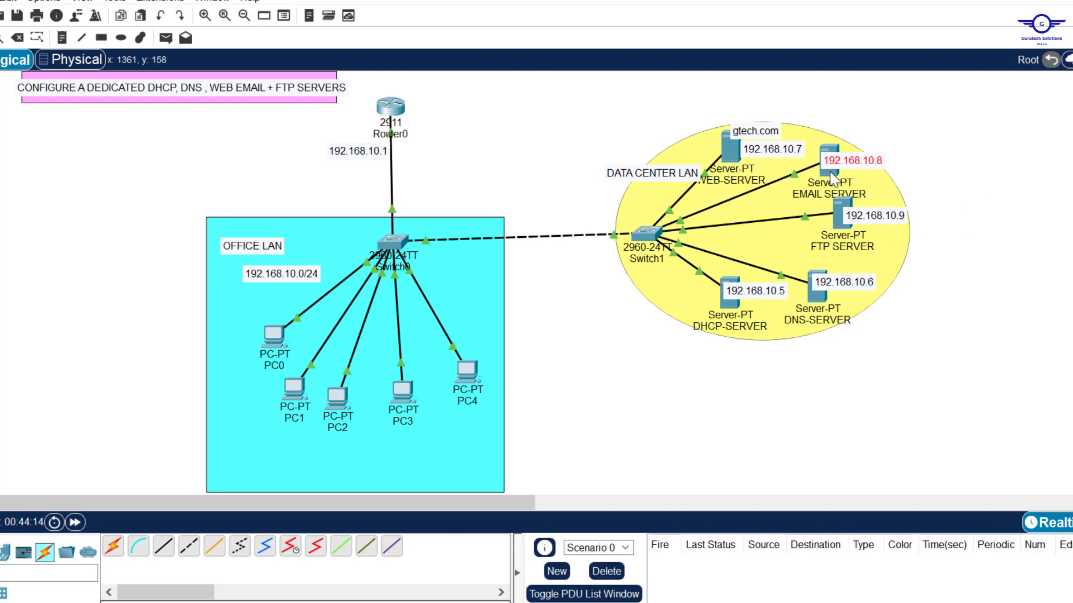
In the FTP SERVER's IP Configuration, set IPv4 192.168.10.9 with mask 255.255.255.0
click(839, 220)
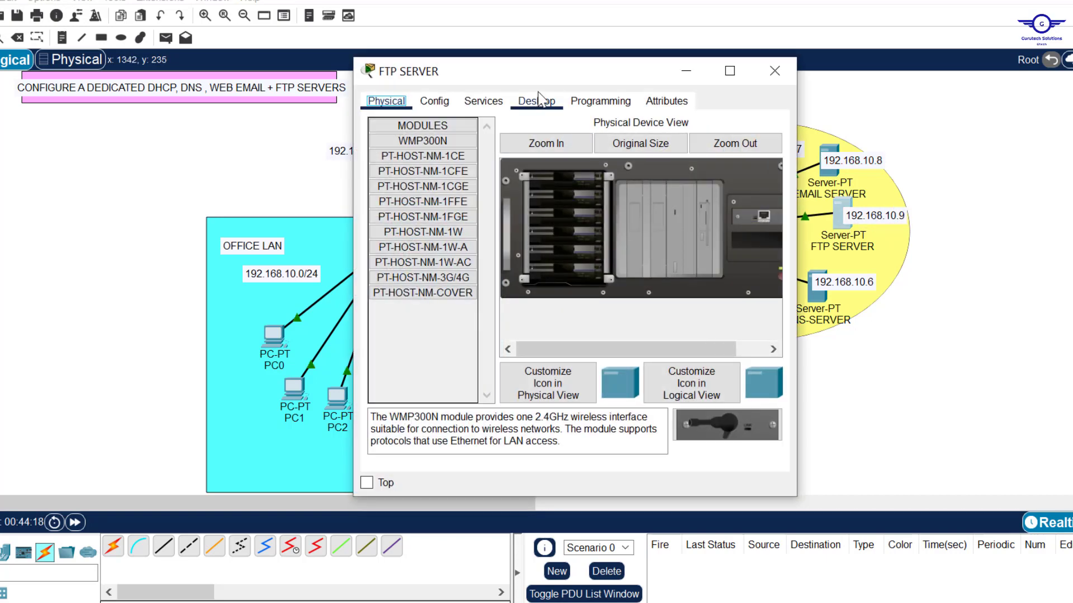
click(536, 101)
click(420, 142)
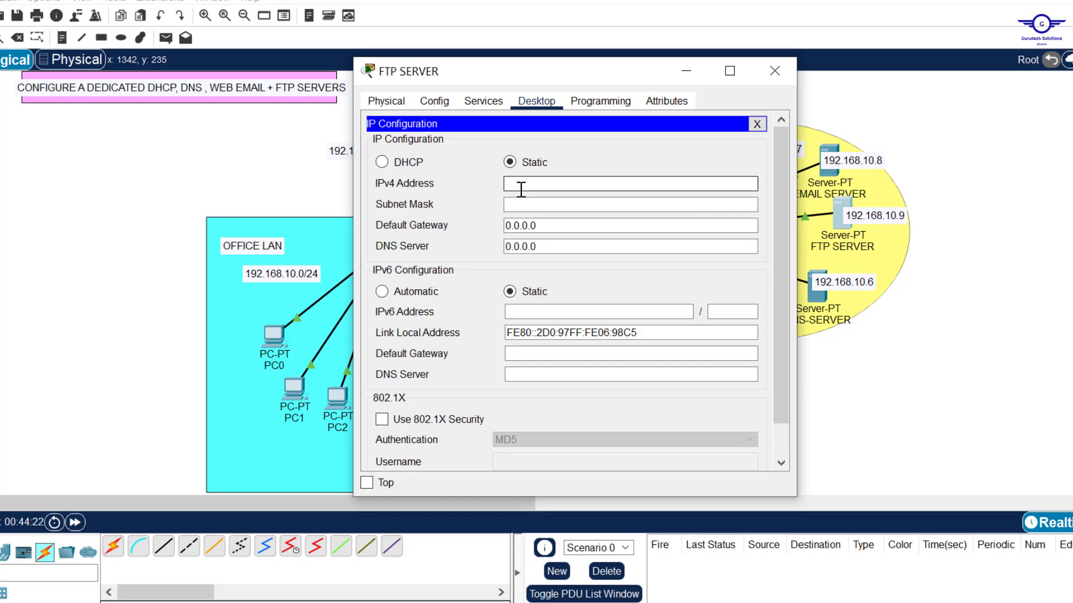
text(192.168.10.8)
click(517, 205)
click(541, 225)
Set the FTP server's default gateway to 192.168.10.1 and DNS server to 192.168.10.6
drag(541, 225, 425, 226)
text(192.168.10.8)
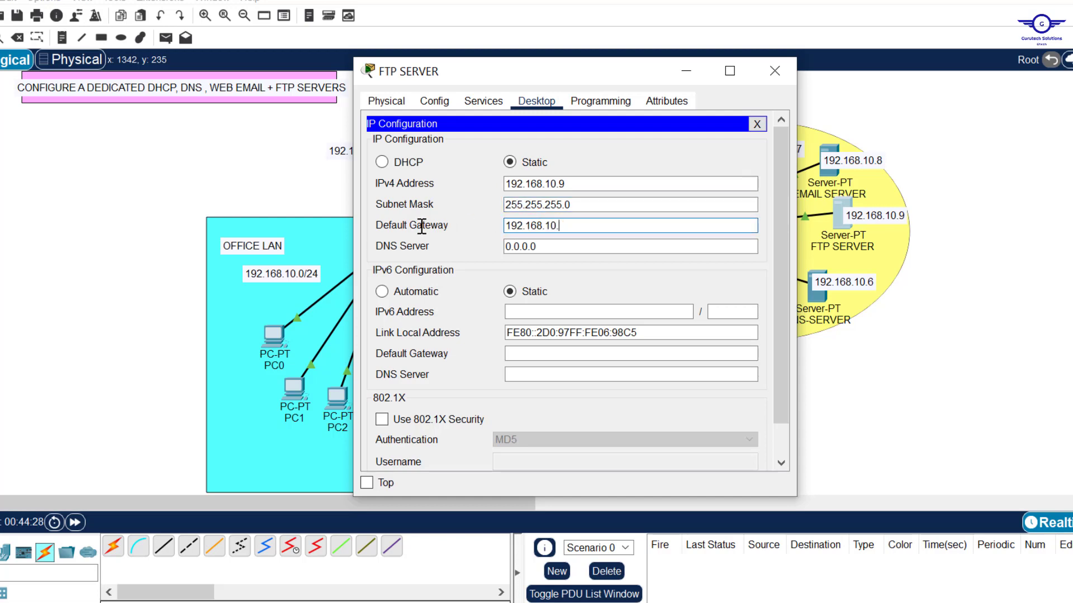
drag(551, 81, 730, 67)
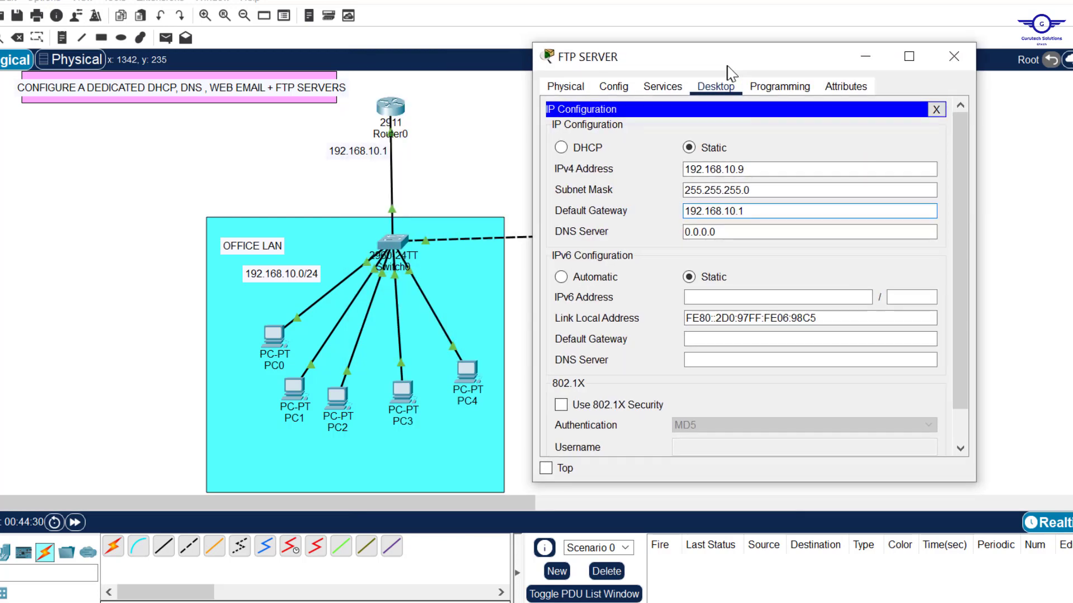
drag(726, 232, 654, 235)
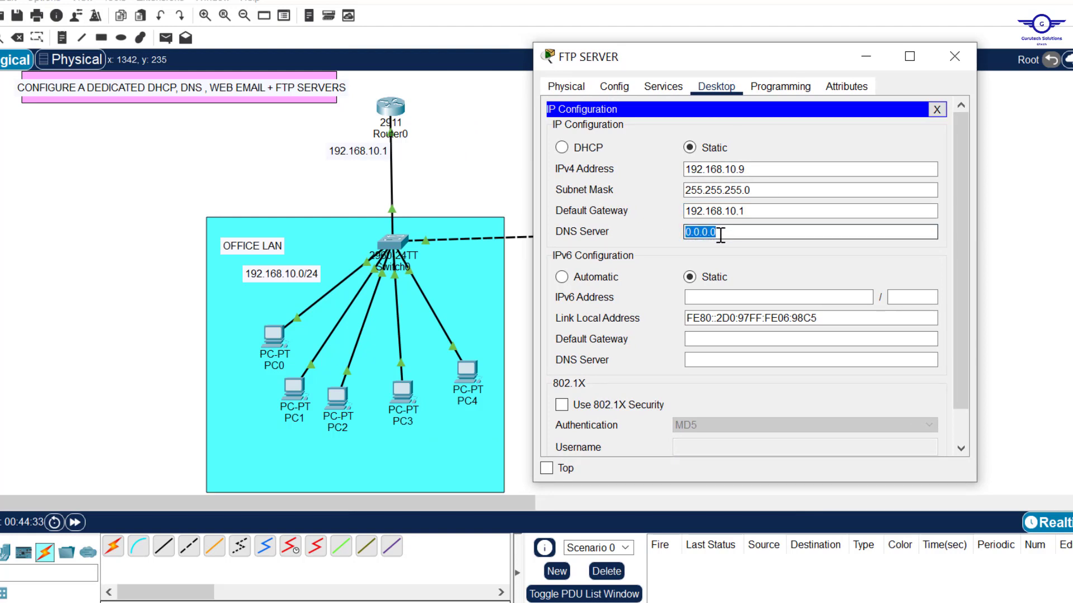
text(192.168.10.8)
key(BackSpace)
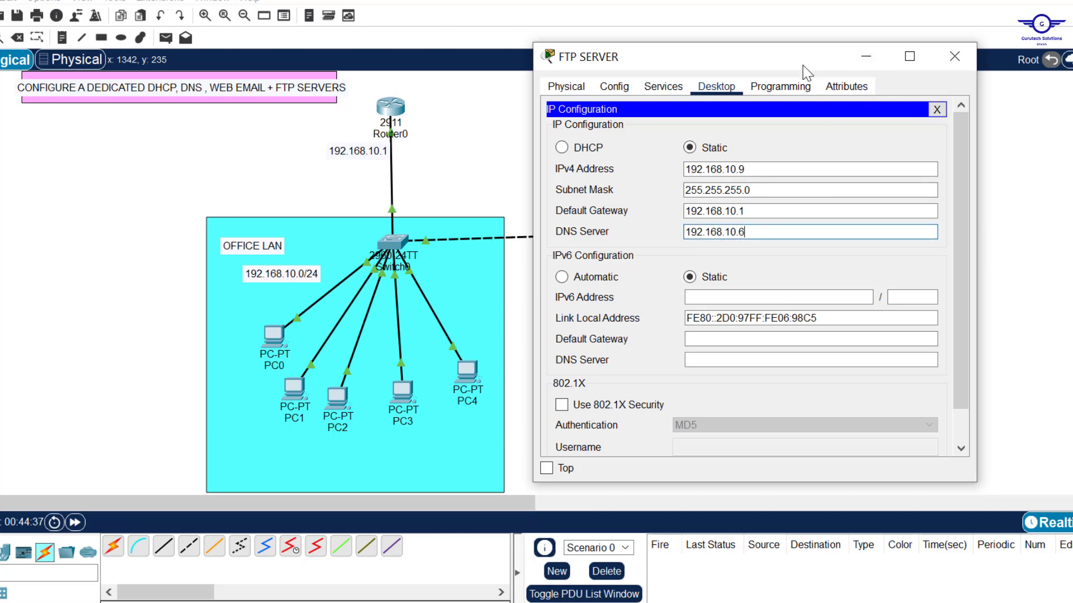
drag(804, 67, 539, 96)
Give the EMAIL SERVER IPv4 address 192.168.10.8 with mask 255.255.255.0
click(702, 95)
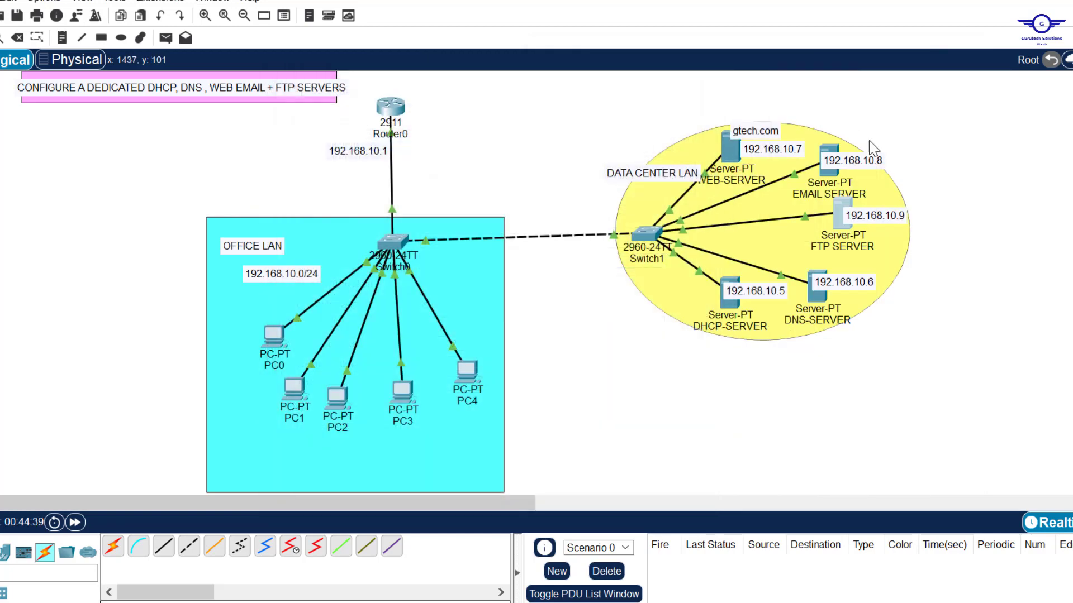
click(832, 156)
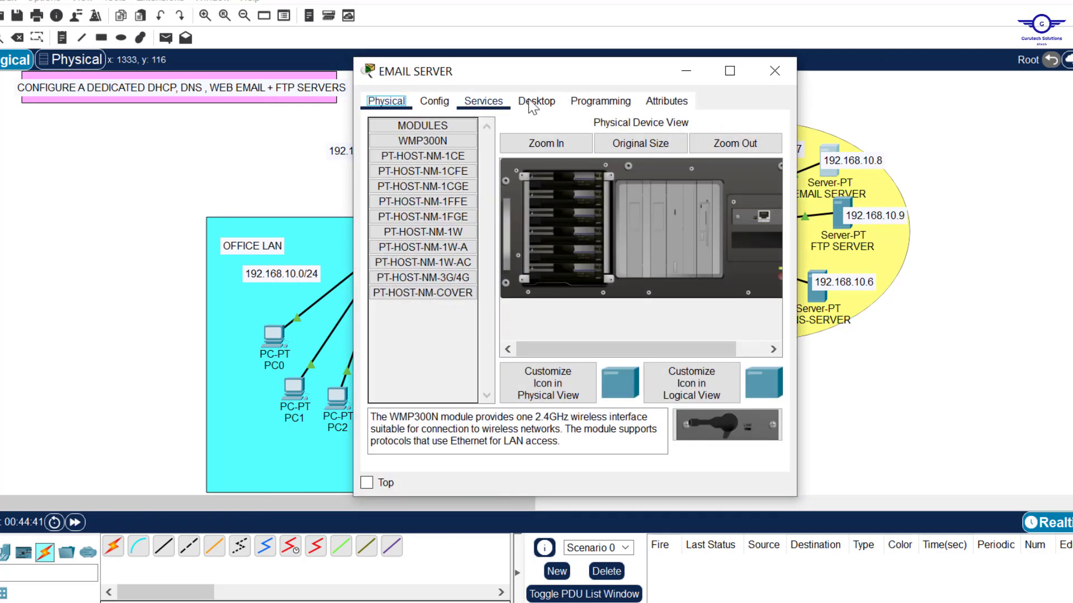
click(536, 101)
click(420, 151)
click(534, 184)
text(192.168.10.8)
click(536, 205)
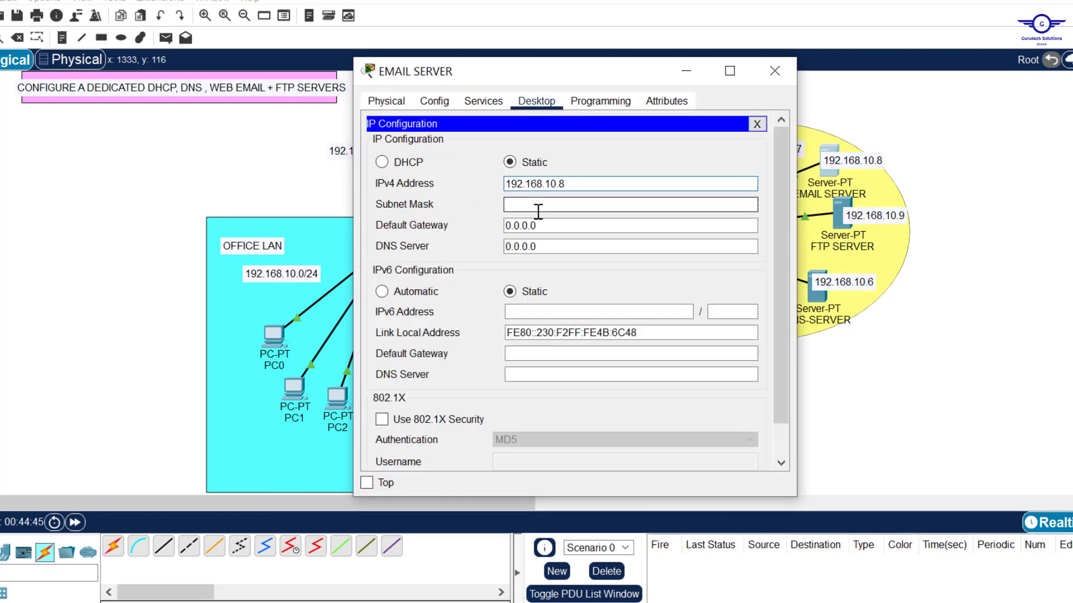
Set the EMAIL server's gateway 192.168.10.1 and DNS 192.168.10.6, then nudge the gtech.com label
click(558, 226)
text(192.168.10.8)
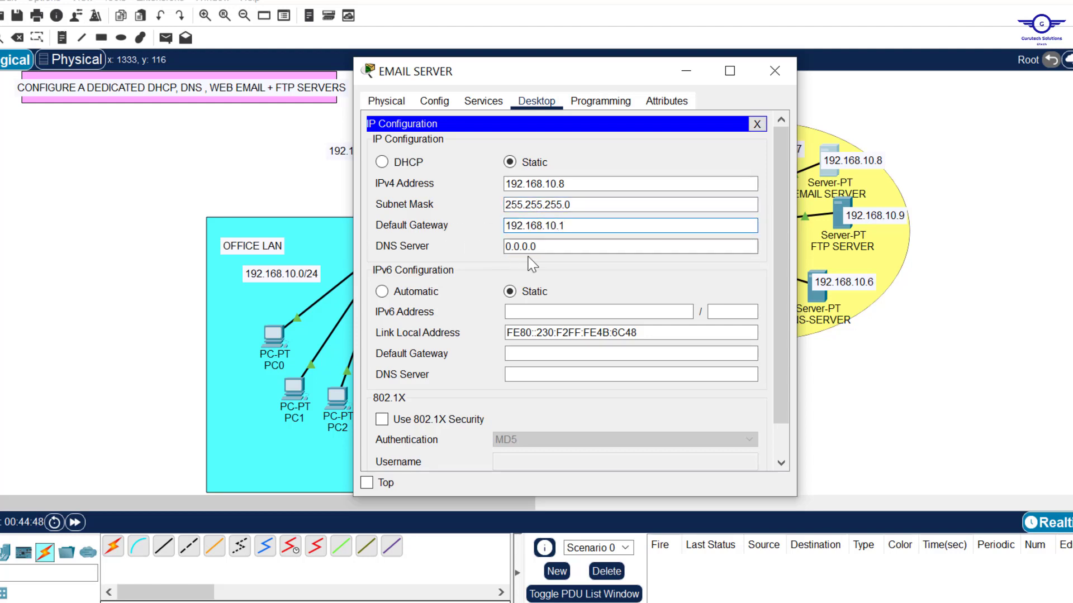
click(543, 246)
text(192.168.10.8)
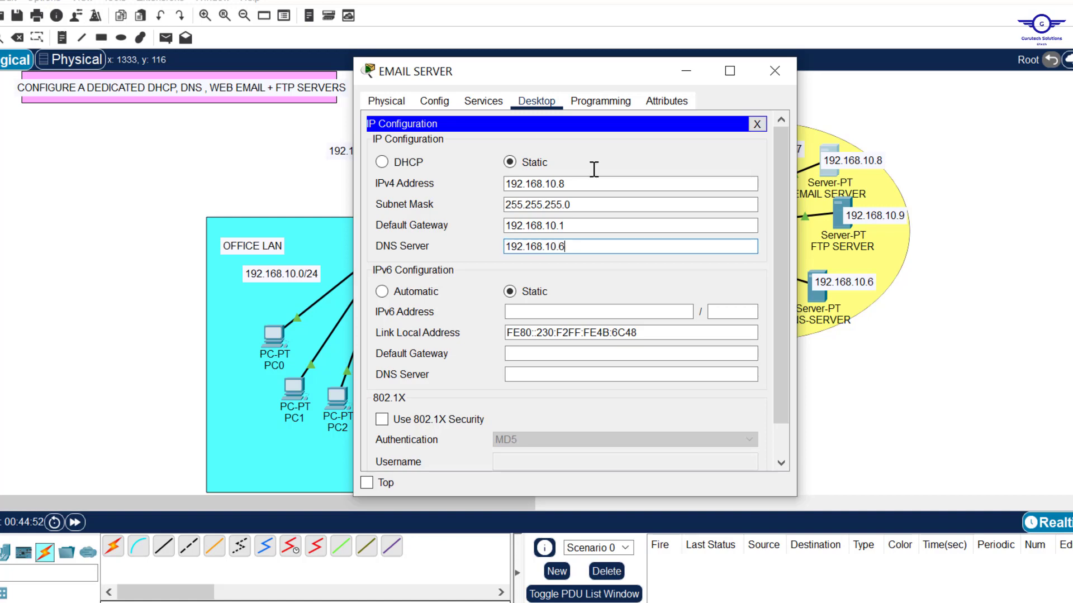
click(777, 71)
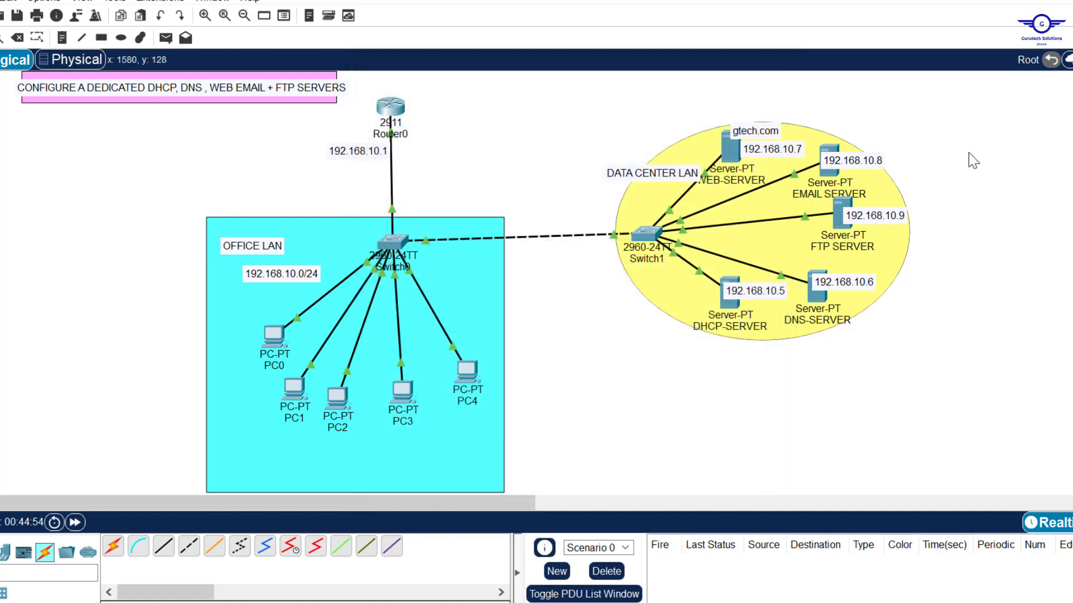
drag(763, 131, 738, 147)
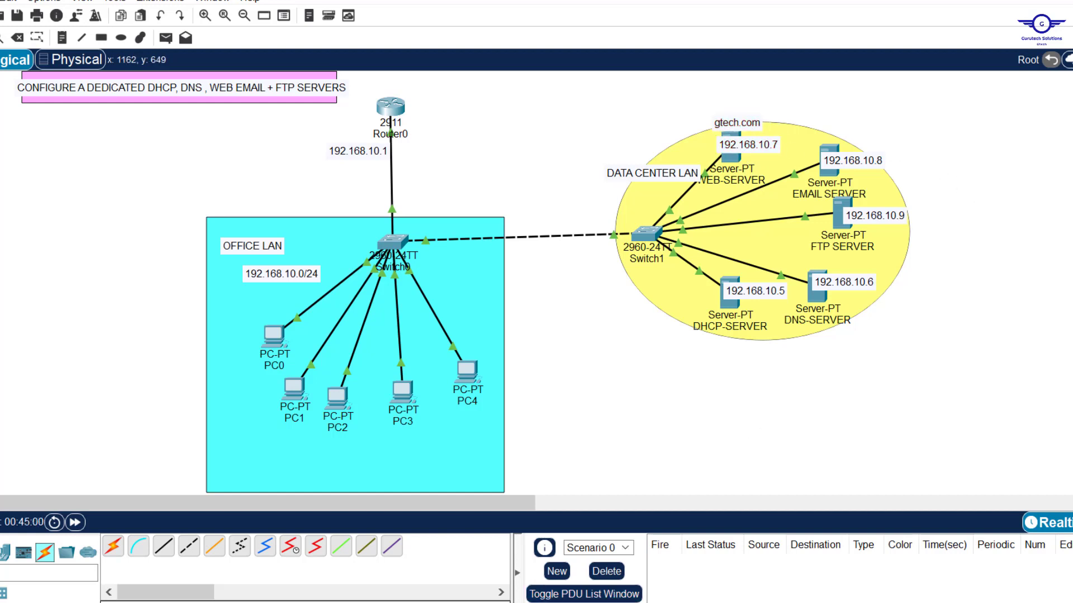
In config-guide.txt, highlight step 1 on static IPs and step 2 on FTP logins, then return to Packet Tracer
key(alt+Tab)
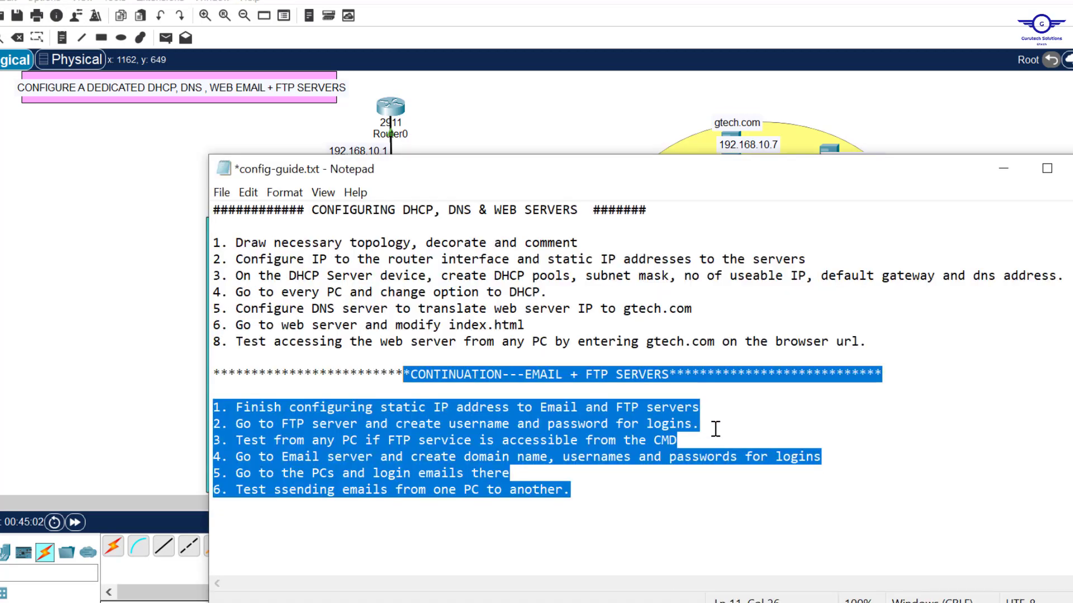
click(714, 427)
key(shift+Left)
key(shift+Left)
key(shift+Left)
key(shift+Left)
key(shift+Left)
key(shift+Left)
key(shift+Left)
key(shift+Left)
key(shift+Left)
key(shift+Left)
key(shift+Left)
key(shift+Left)
key(shift+Left)
key(shift+Left)
key(shift+Left)
key(shift+Left)
key(shift+Left)
key(shift+Left)
key(shift+Left)
key(shift+Left)
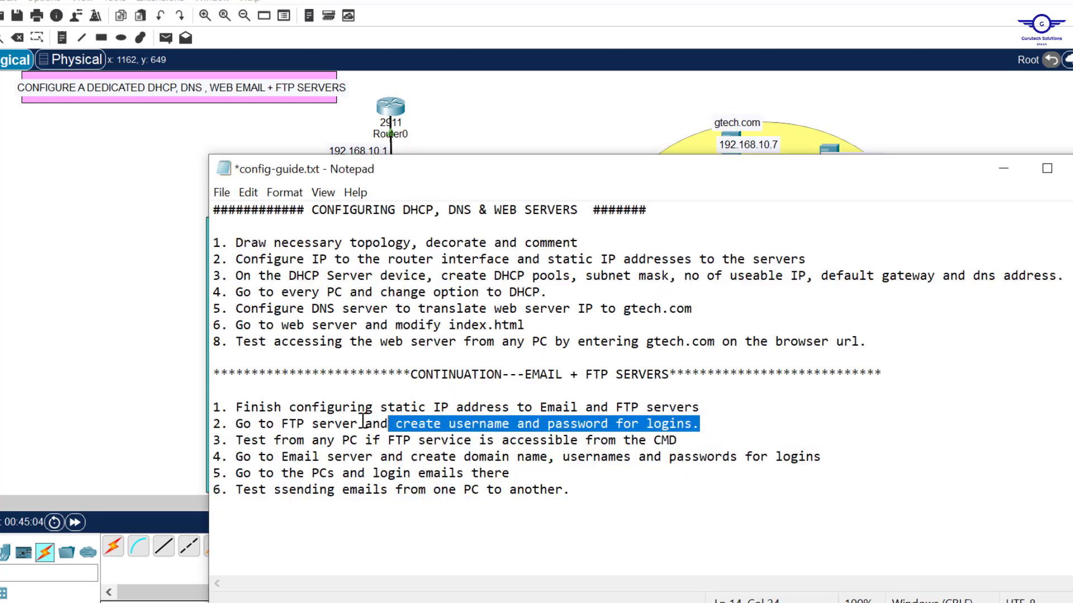
click(705, 409)
drag(706, 409, 232, 413)
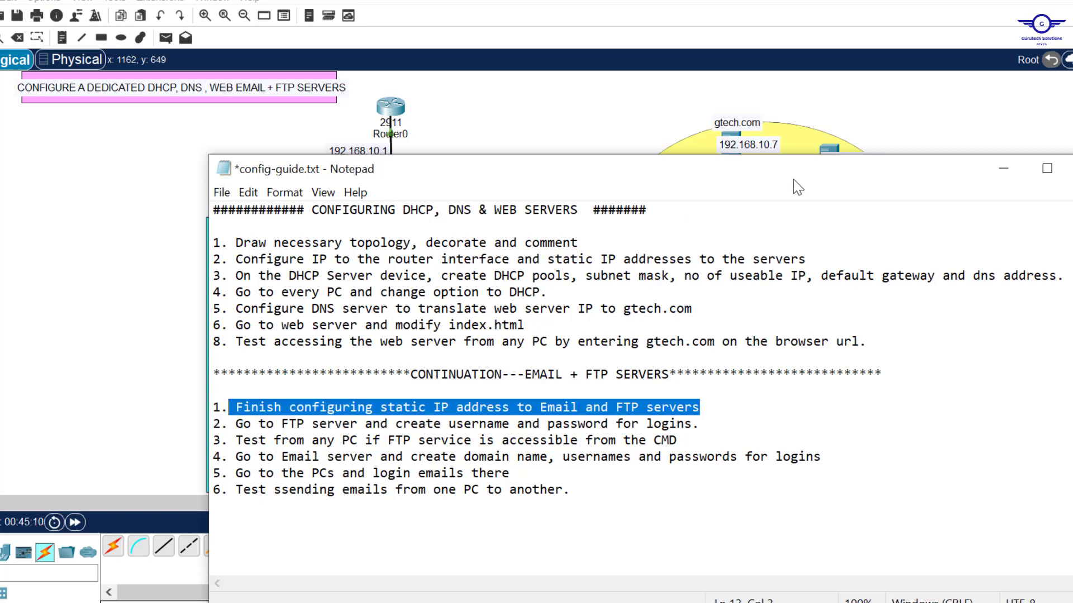
drag(778, 181, 807, 183)
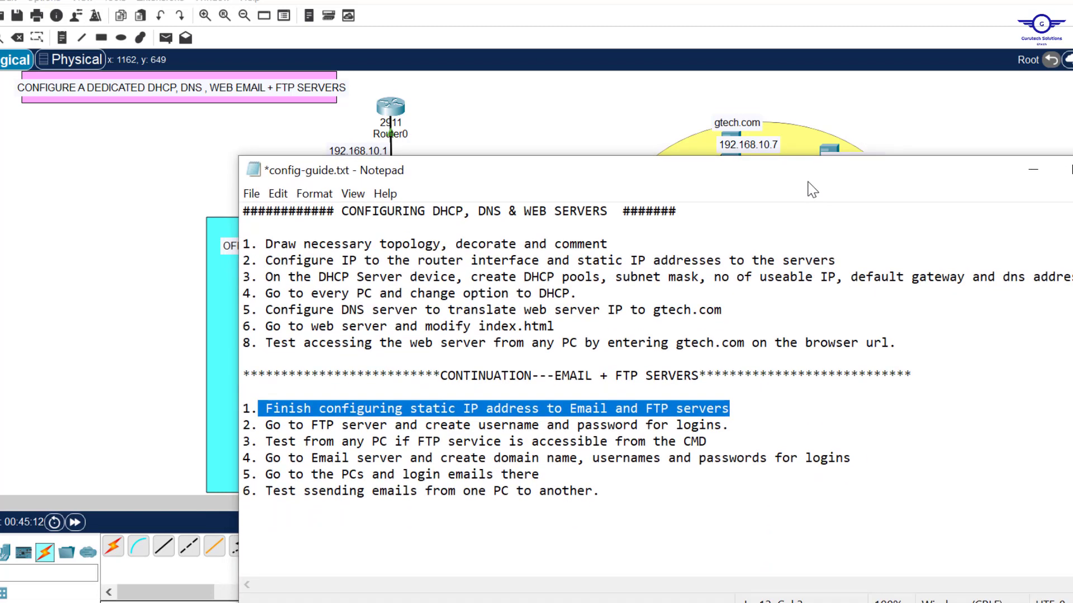
drag(266, 428, 785, 431)
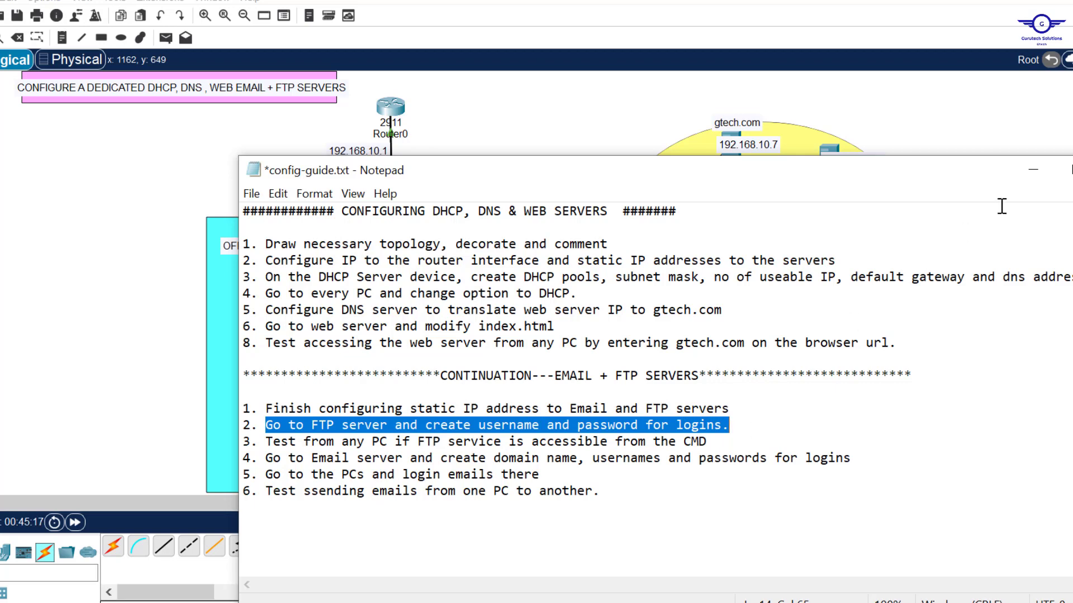
click(960, 120)
On the FTP SERVER's FTP service page, delete the default cisco user
click(838, 215)
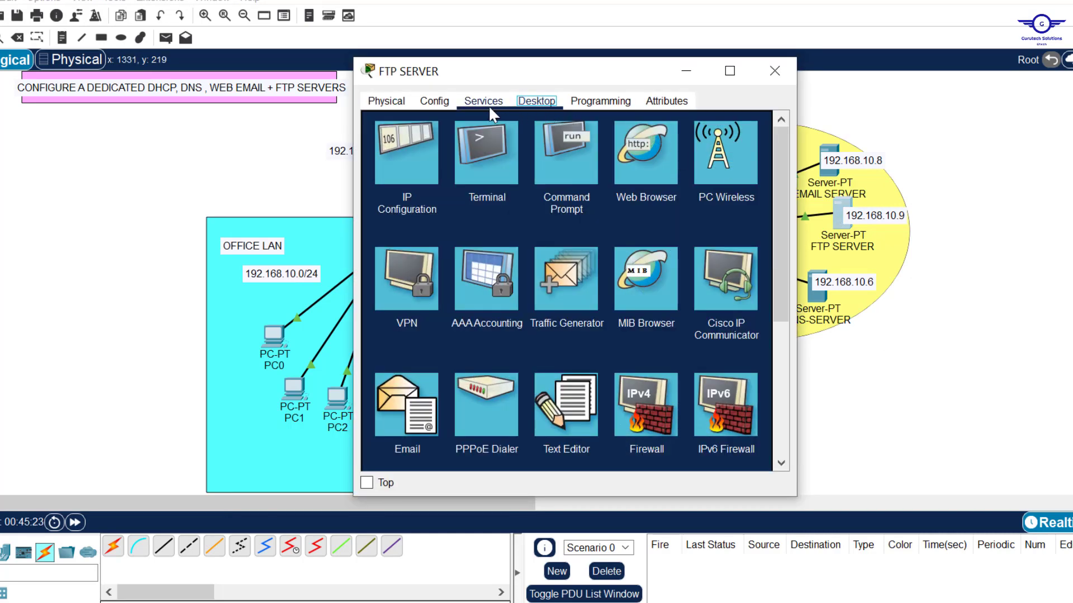
click(489, 105)
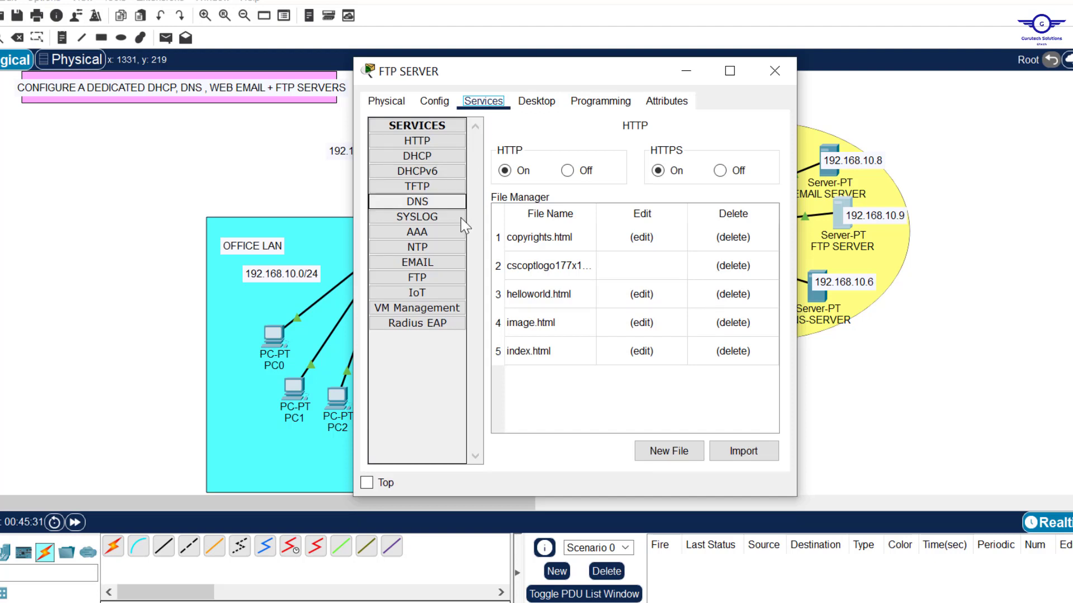
click(429, 279)
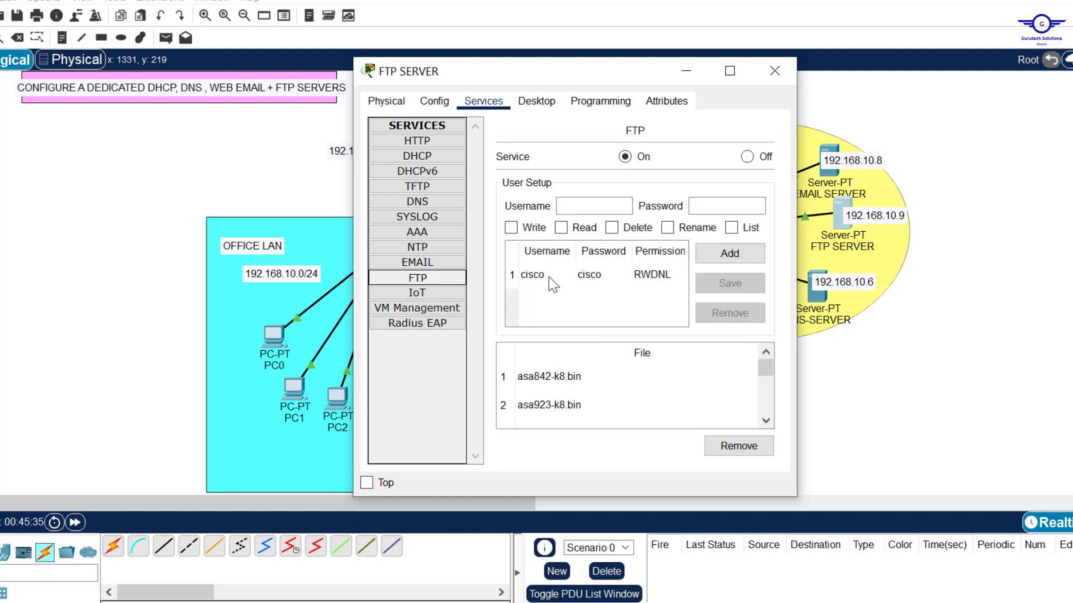
click(549, 276)
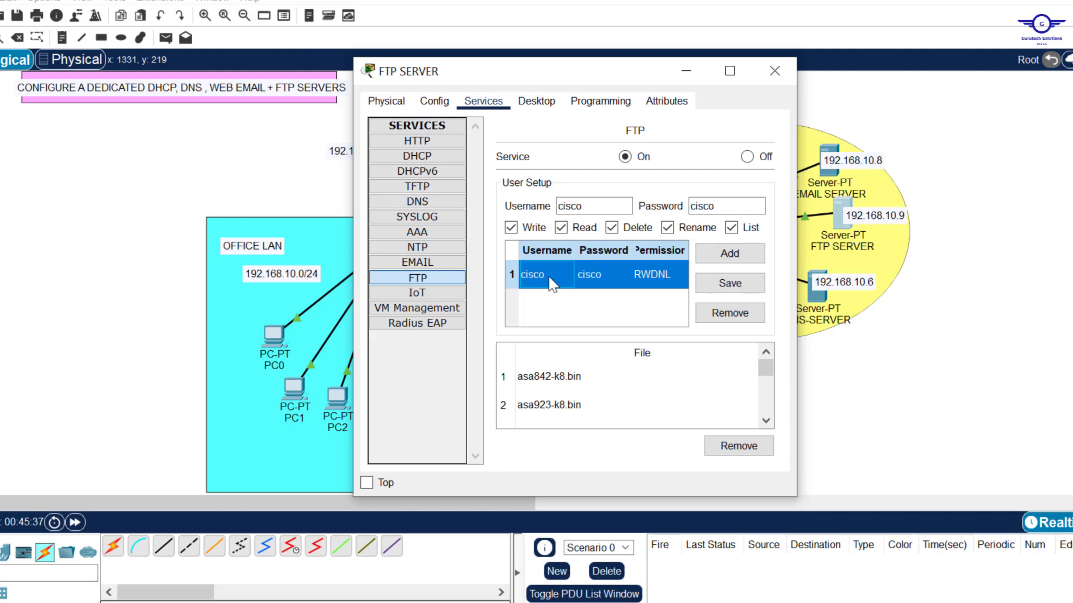
click(733, 313)
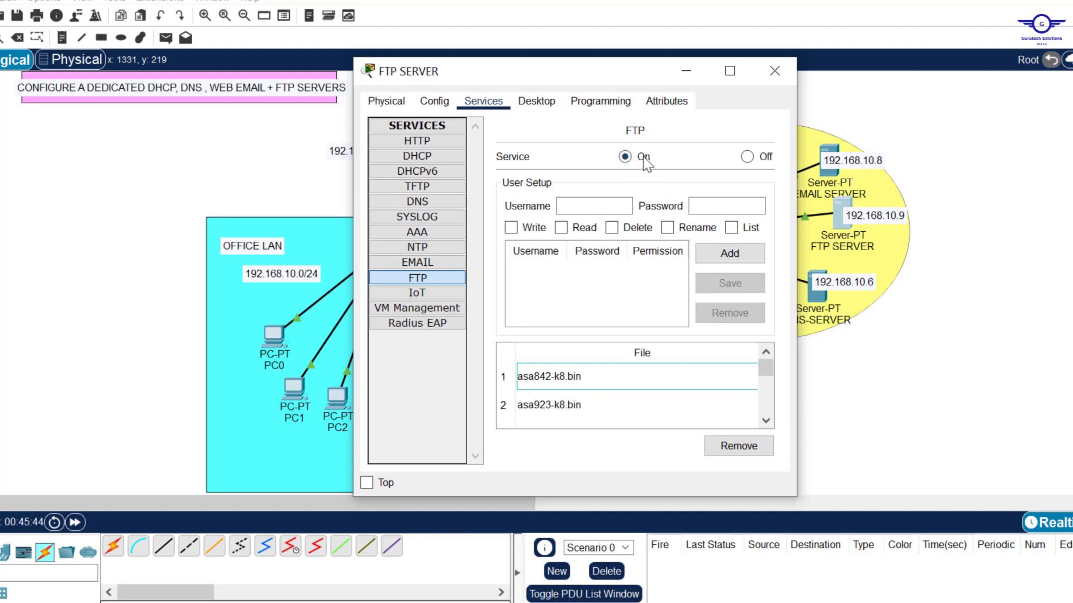
Add FTP user admin with a password and write, read, delete, rename and list permissions
click(588, 207)
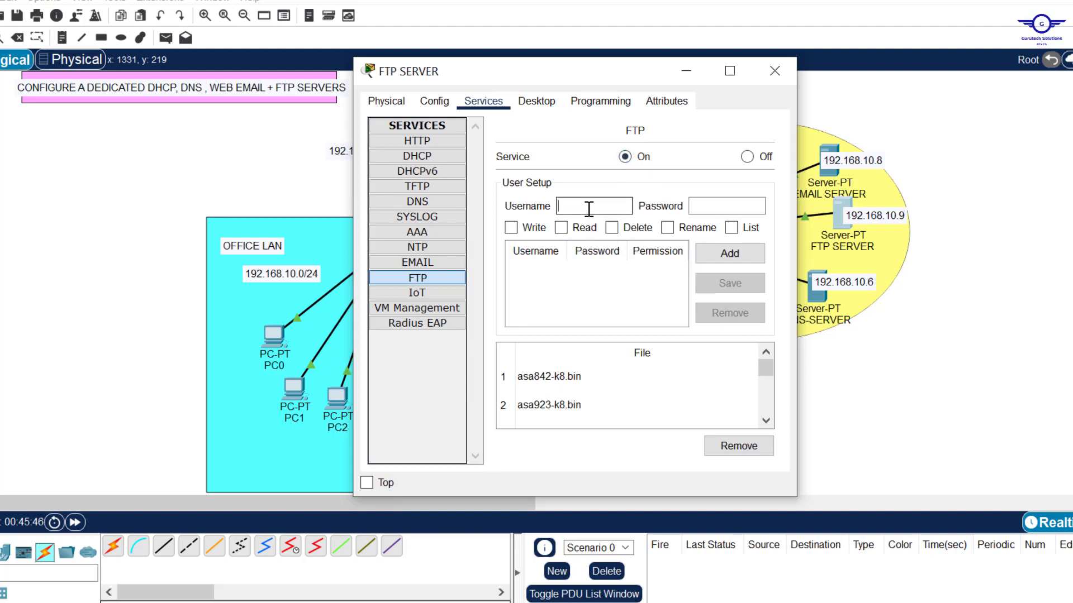
text(admin)
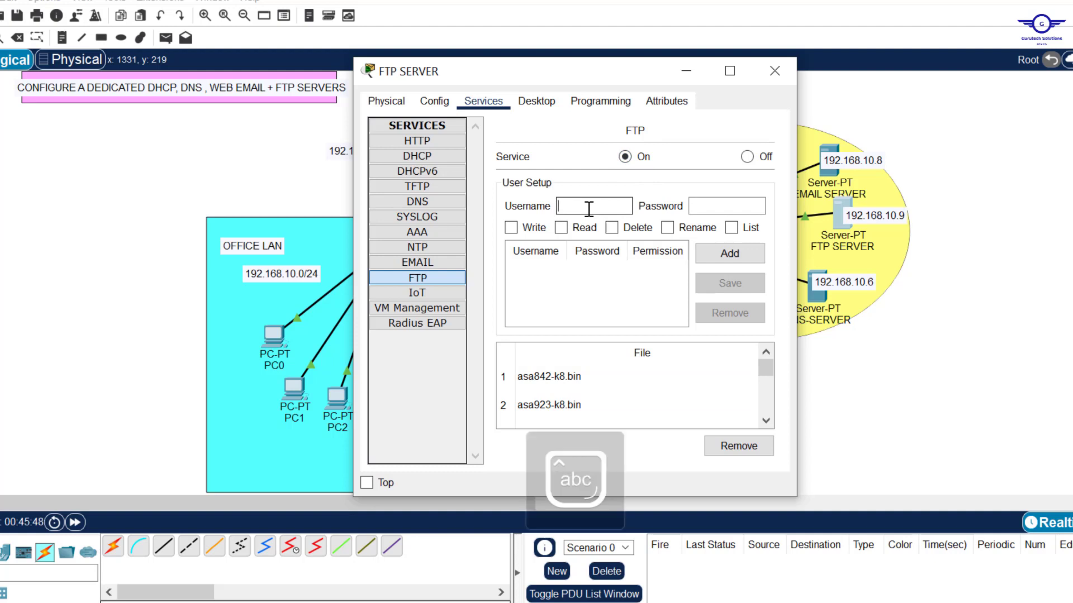
click(718, 207)
text(admin)
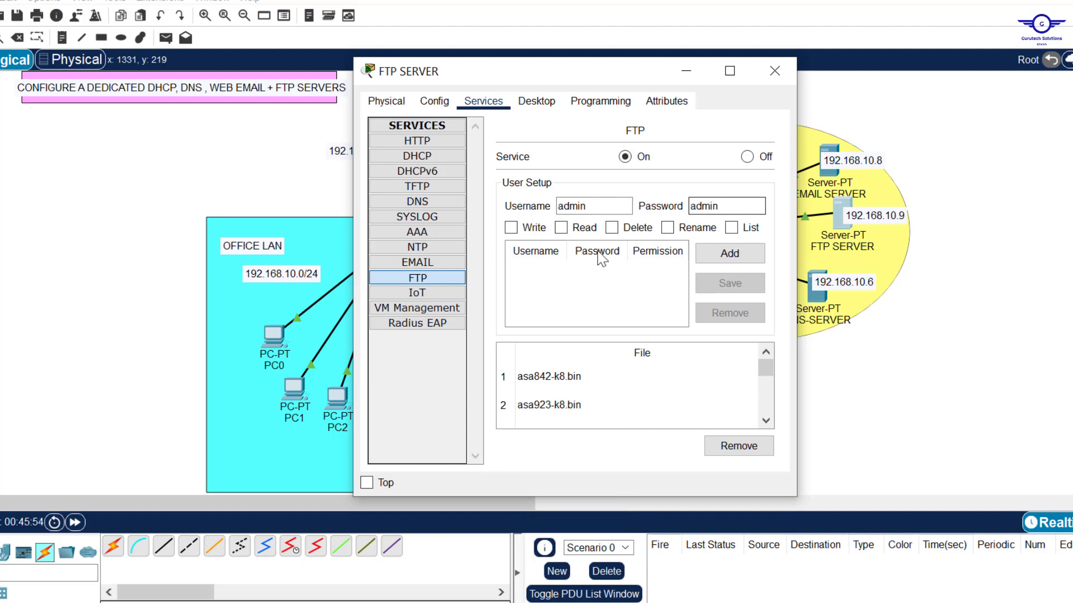
click(511, 229)
click(574, 233)
click(622, 230)
click(667, 229)
click(733, 232)
click(724, 257)
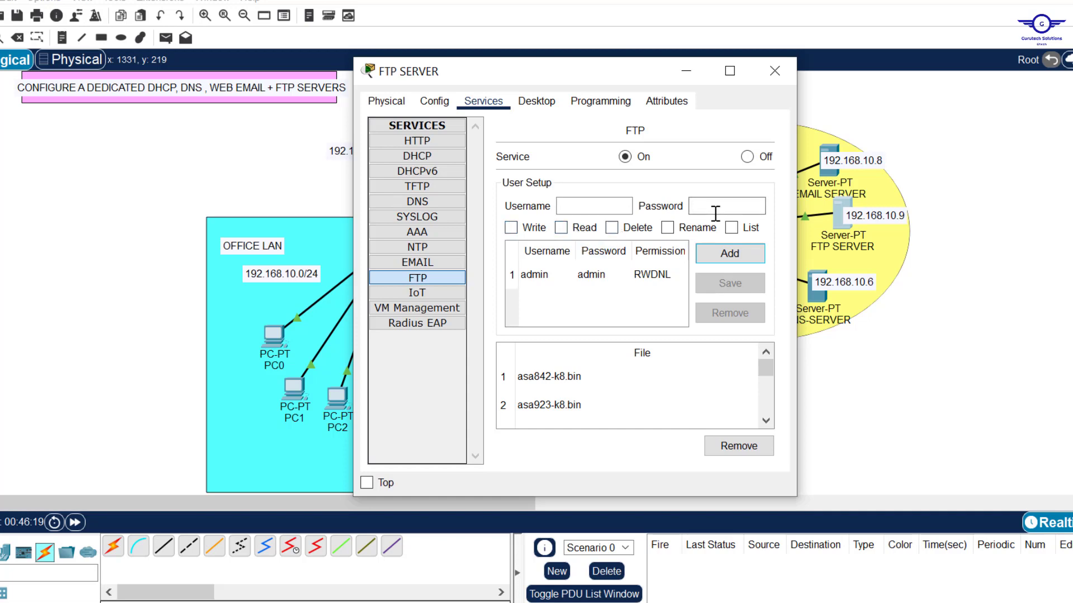
Close the FTP server window, highlight guide step 3 on testing FTP from a PC, and open PC3
click(773, 75)
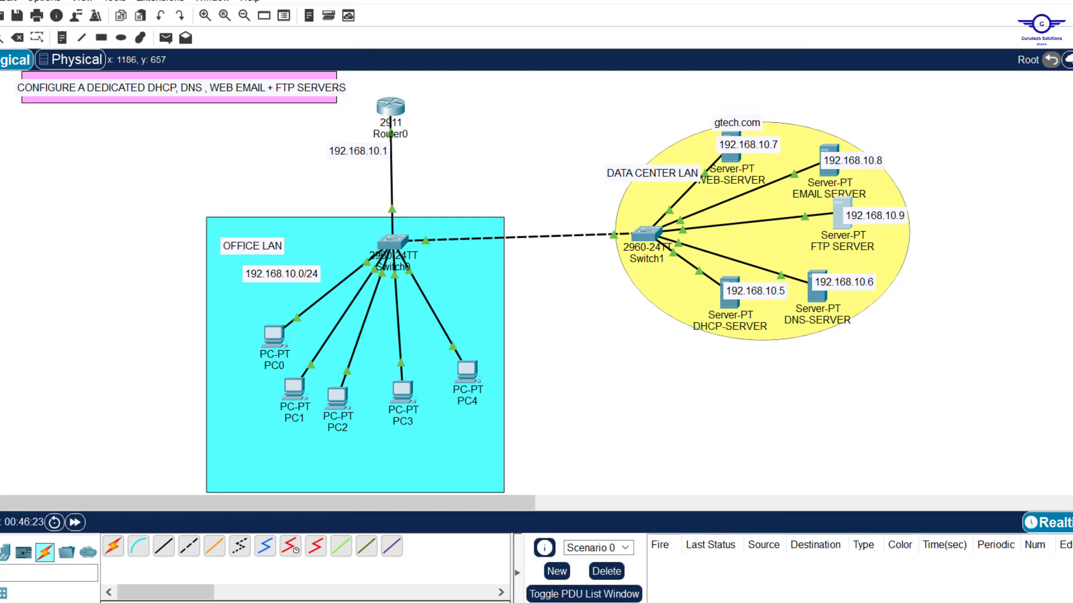
key(alt+Tab)
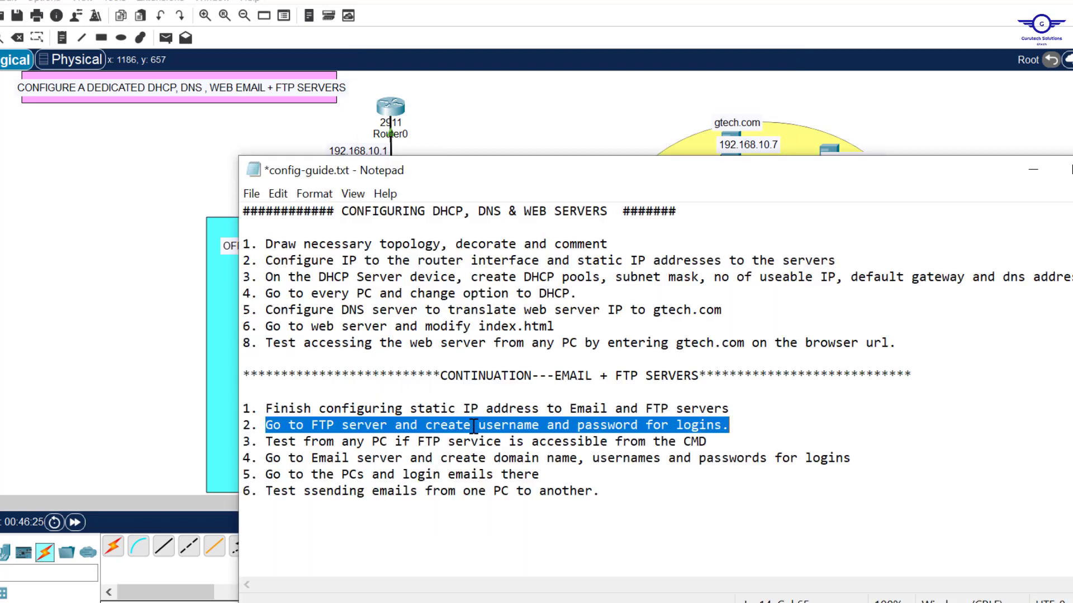
click(274, 445)
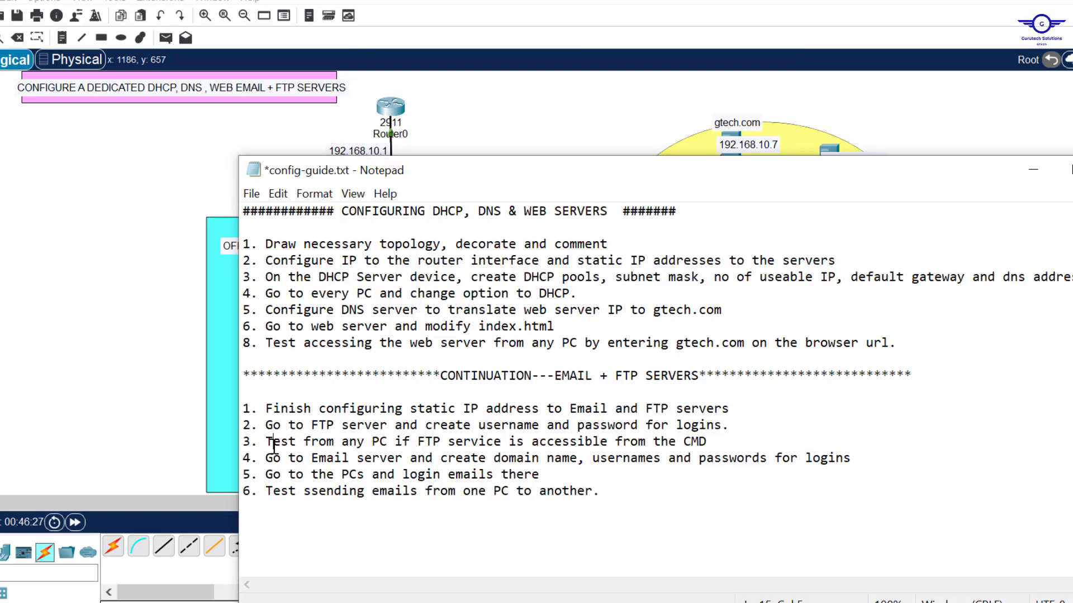
drag(273, 444, 709, 441)
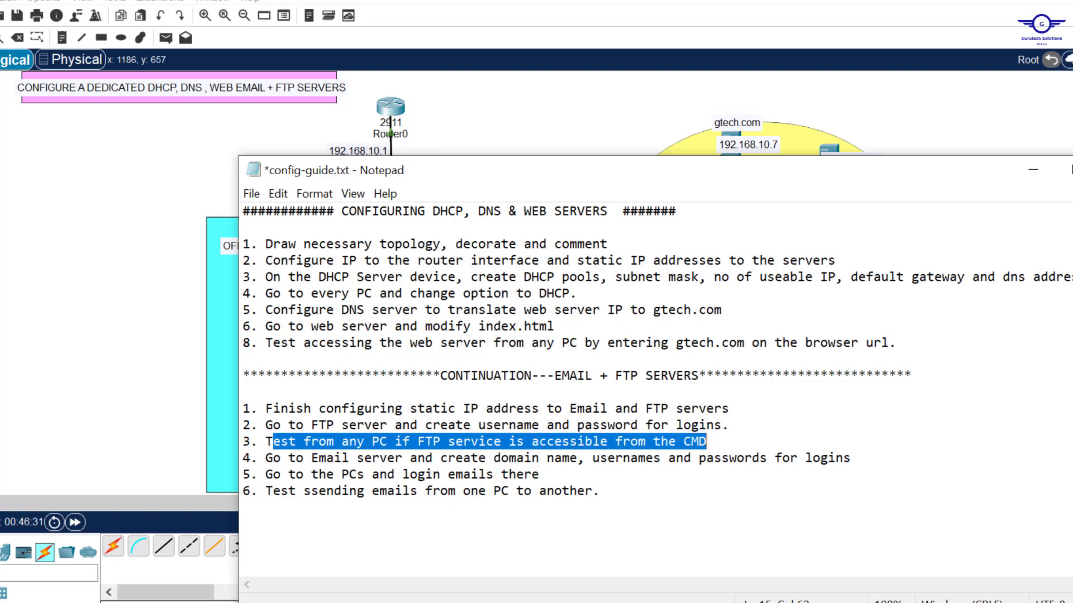
click(1037, 172)
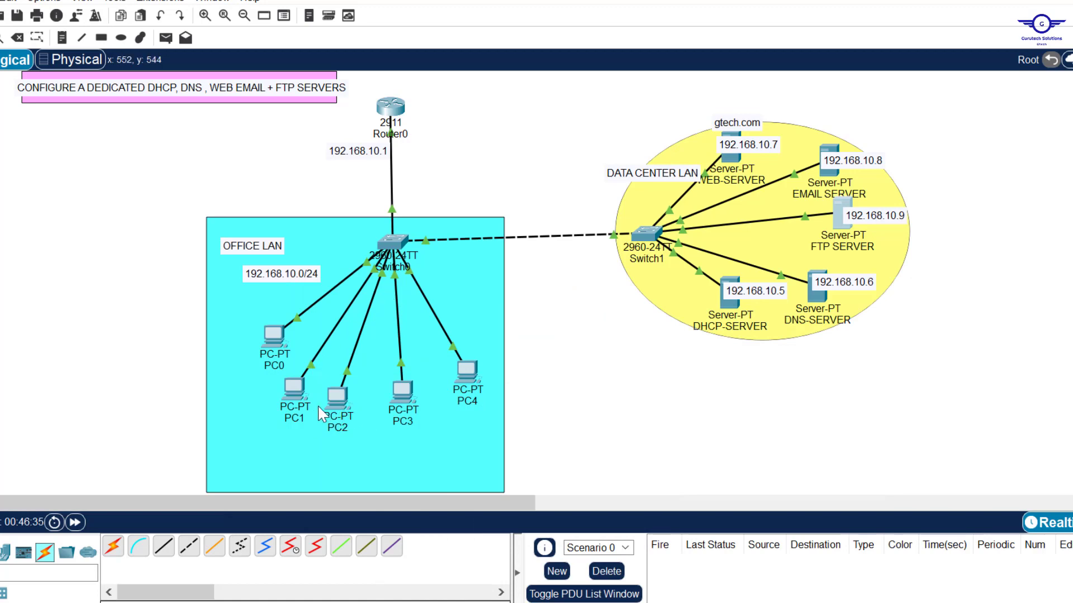
click(403, 391)
On PC3's command prompt, run ftp 192.168.10.9 and submit an empty username, which is refused
click(488, 101)
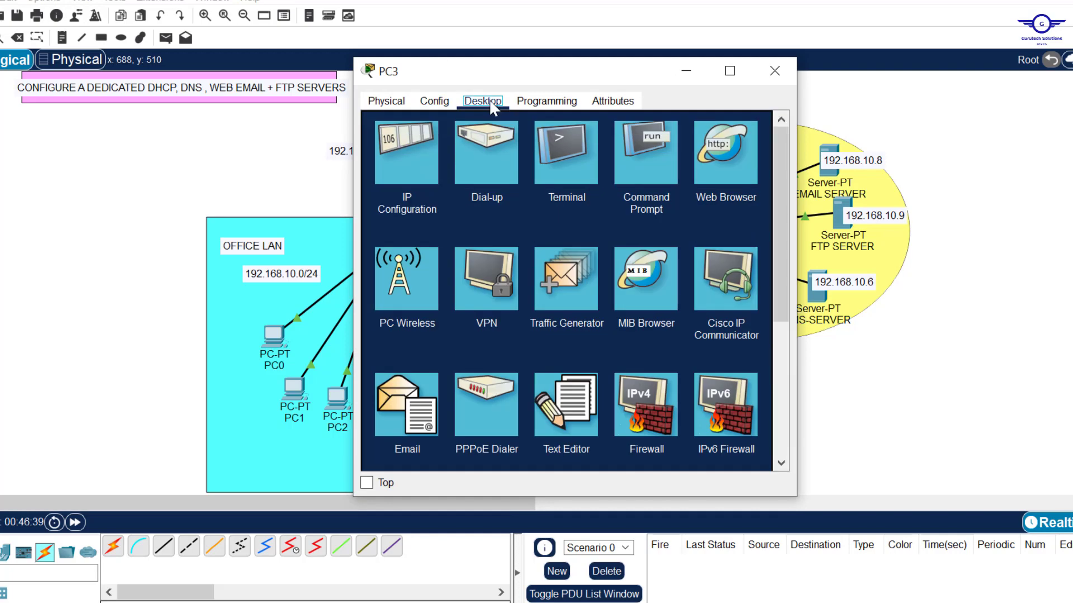
click(649, 136)
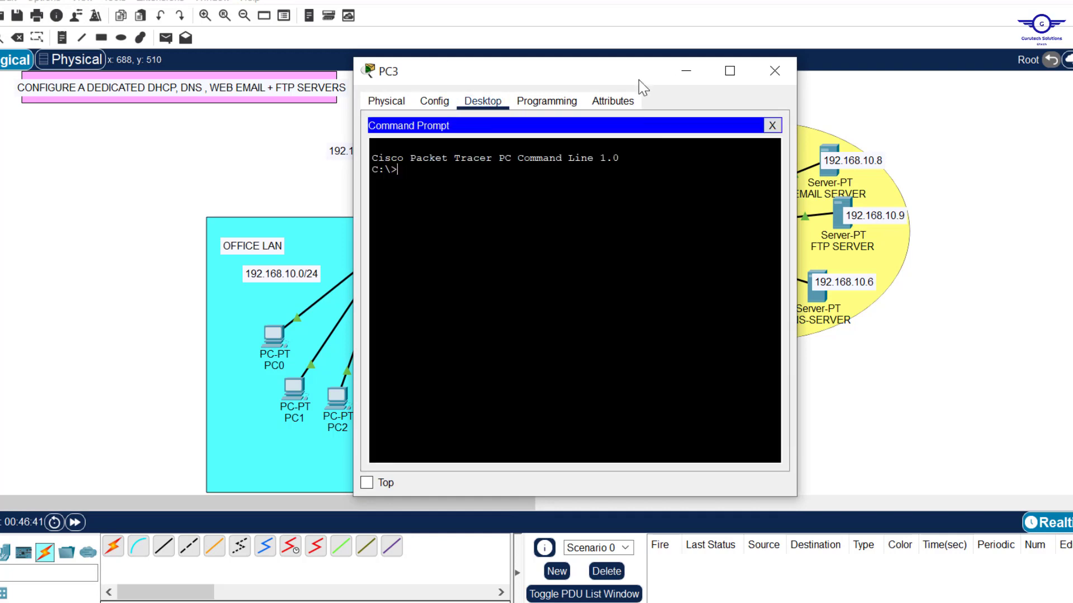
drag(618, 73, 420, 103)
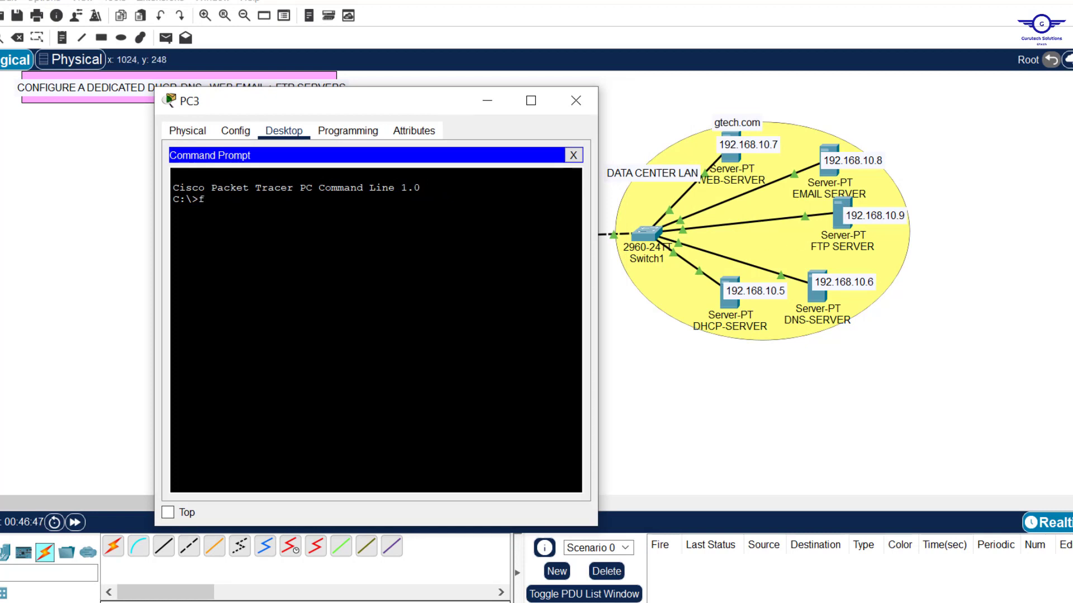
text(p)
right_click(444, 200)
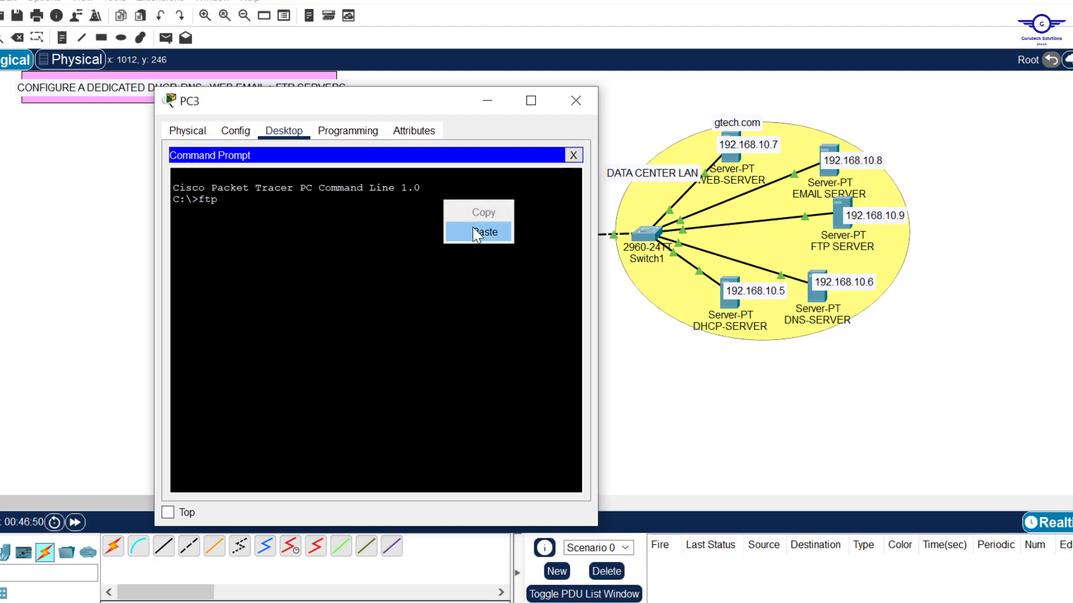
click(481, 232)
key(BackSpace)
text(92.168.10.9)
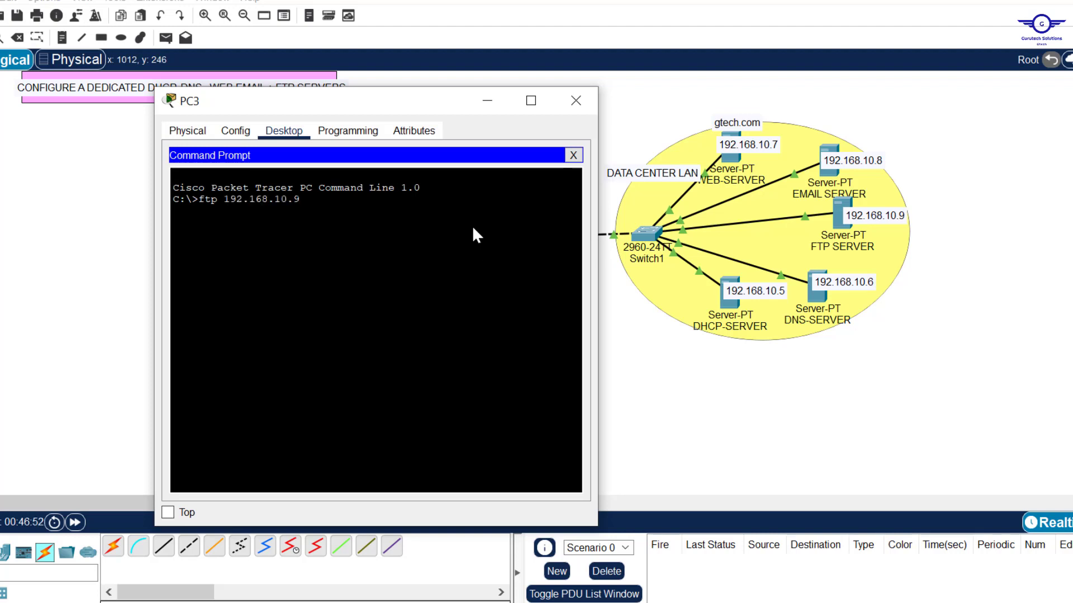
key(Return)
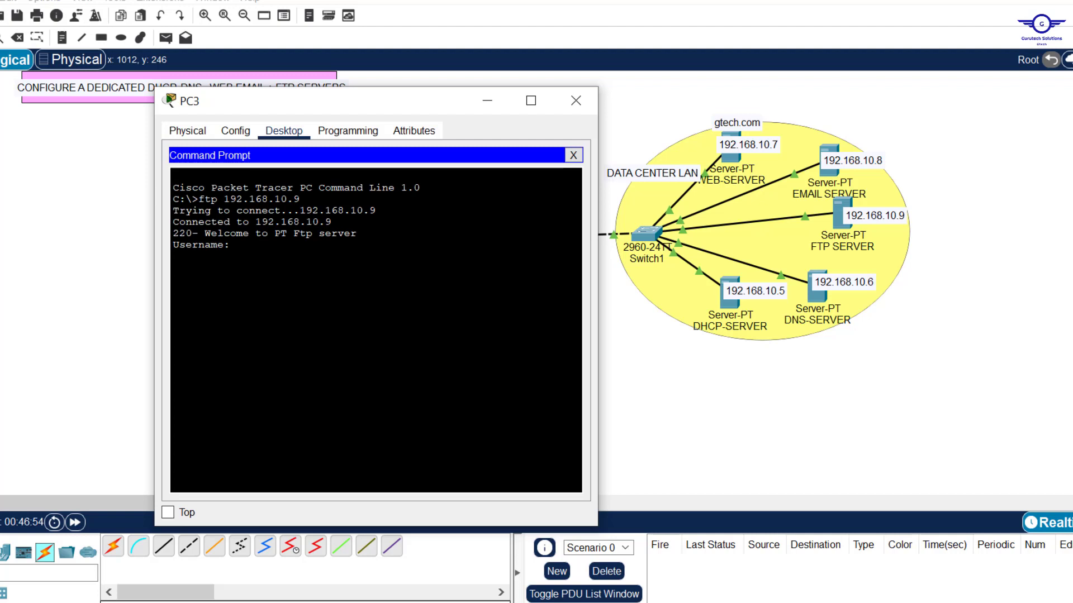
key(Return)
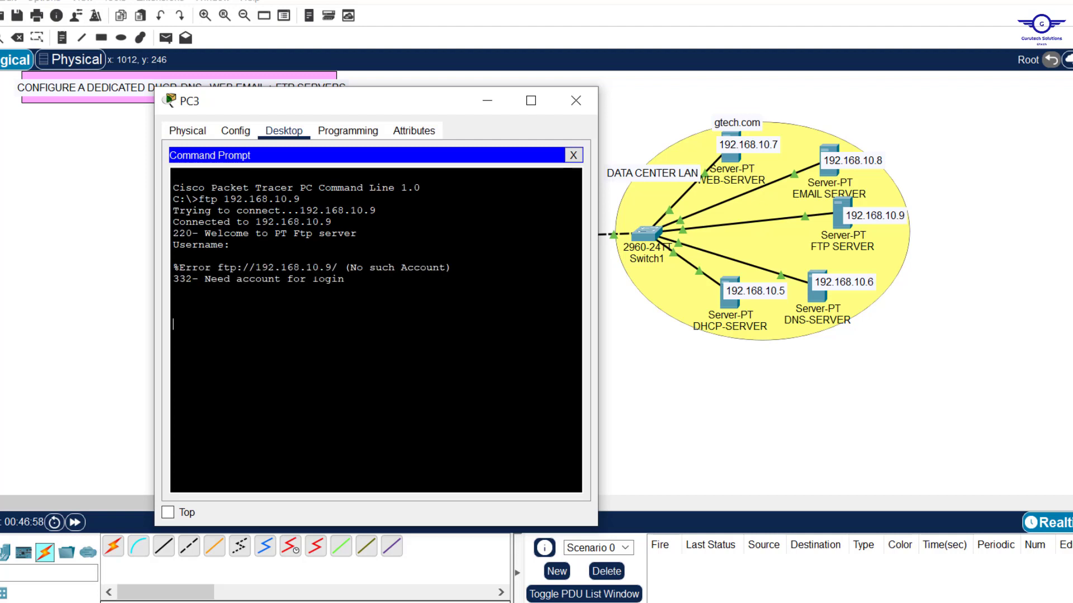
key(Up)
Reconnect to 192.168.10.9, log in as admin with its password, and run help to list FTP commands
key(Return)
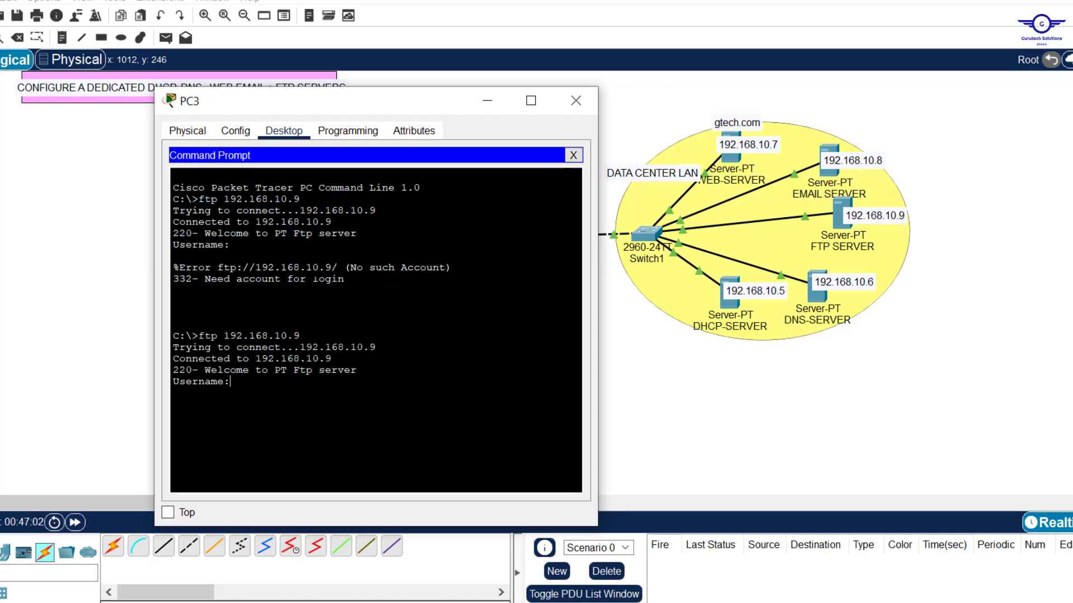
text(admin)
key(Return)
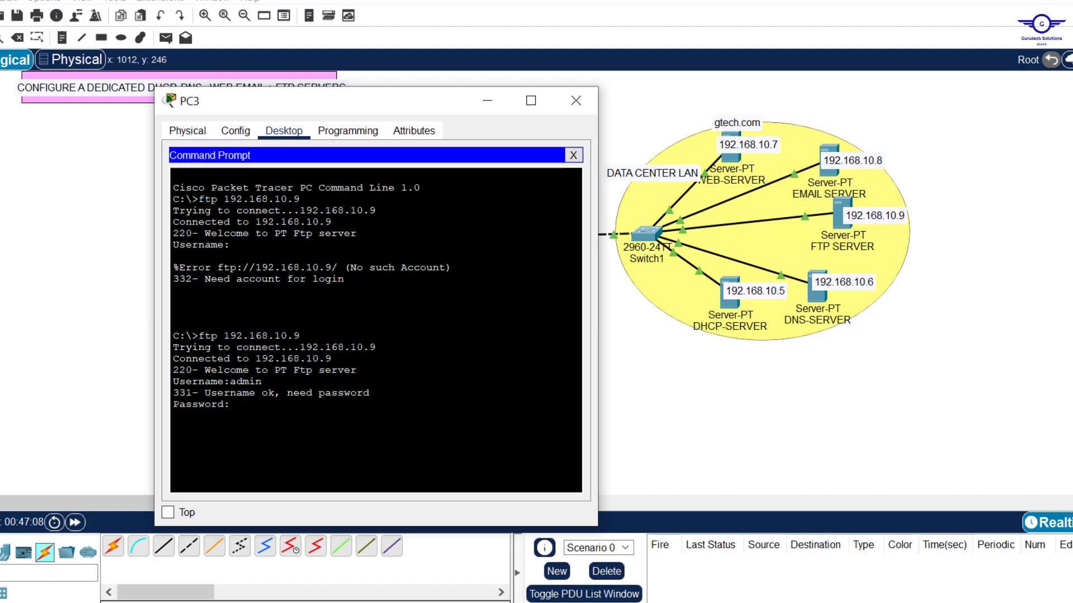
key(Return)
key(Return)
key(Return)
key(Return)
key(Return)
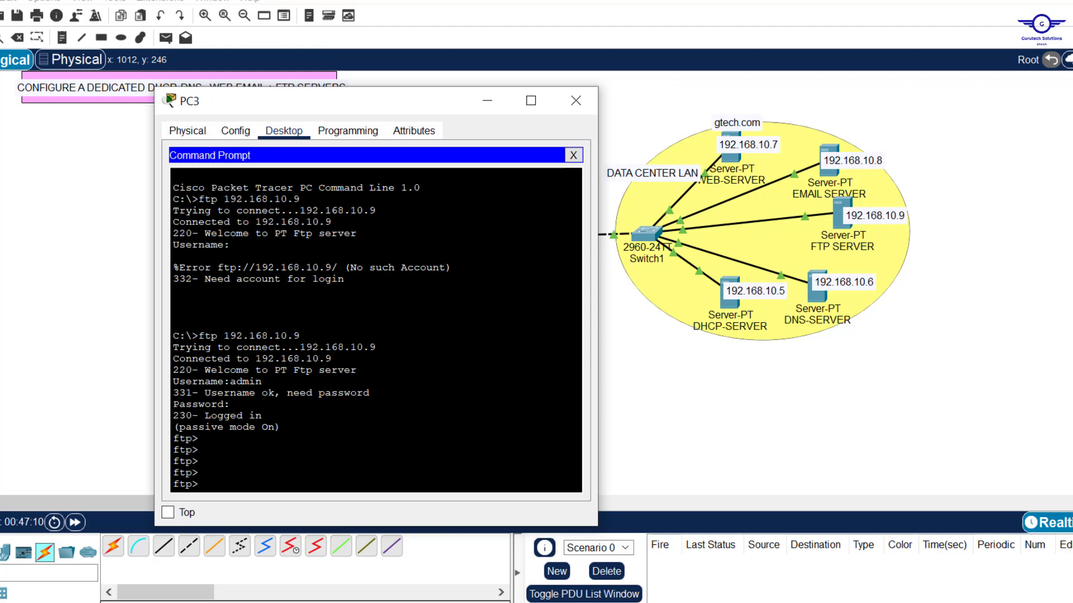
drag(199, 485, 162, 441)
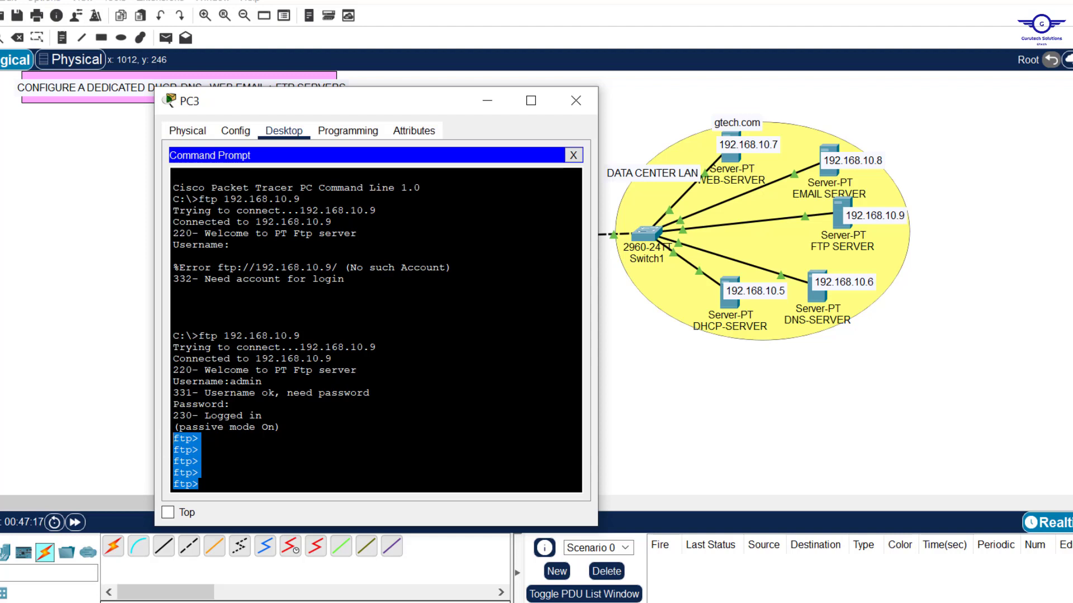
key(Escape)
text(lp)
key(Return)
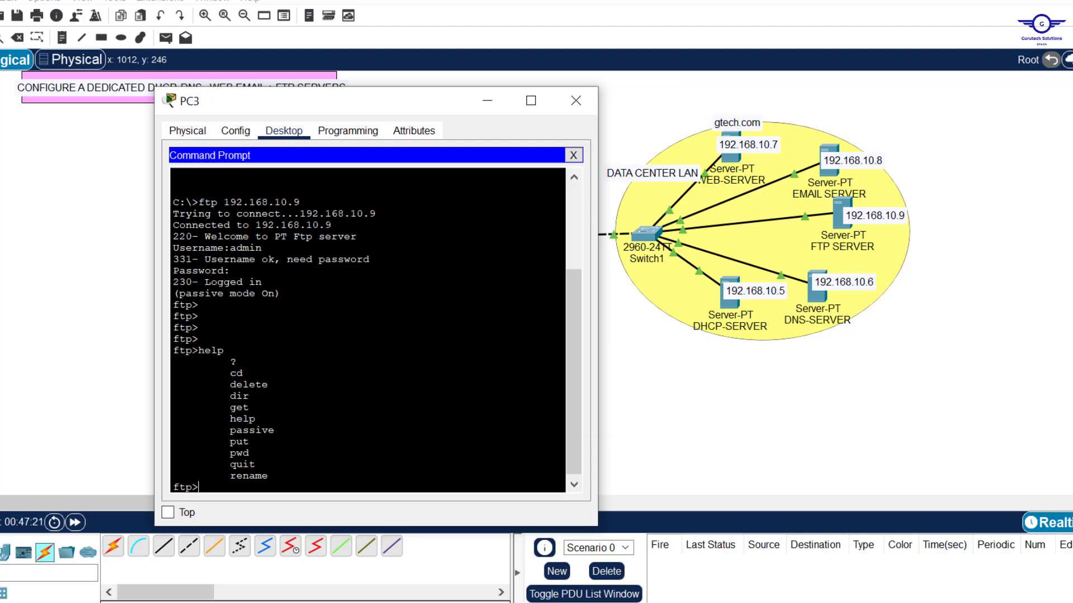
drag(268, 475, 206, 356)
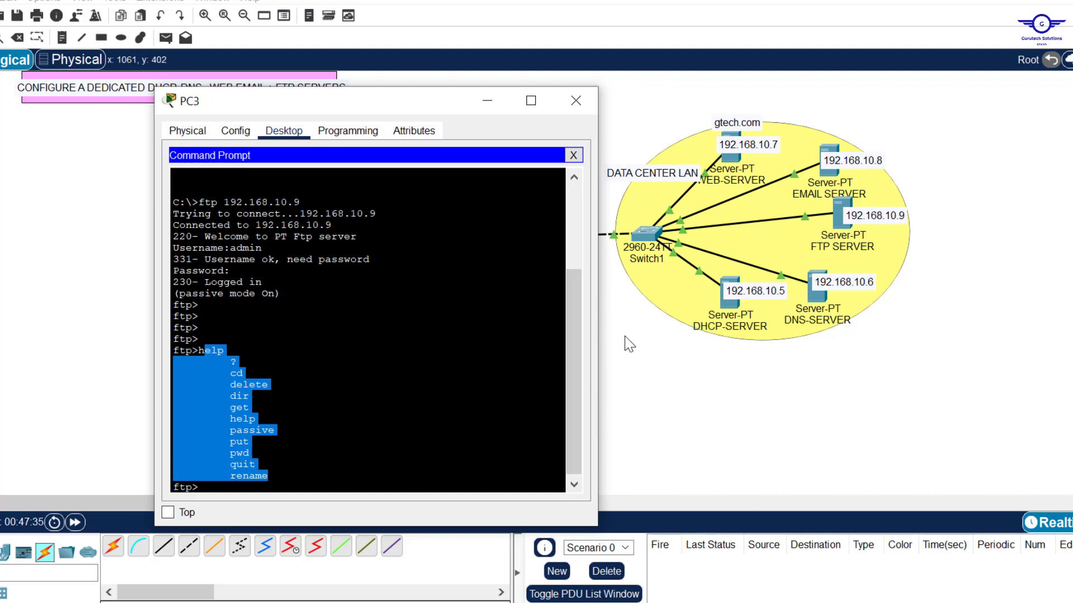
Close PC3's window, highlight guide step 4 about the email server, and minimize Notepad
click(576, 101)
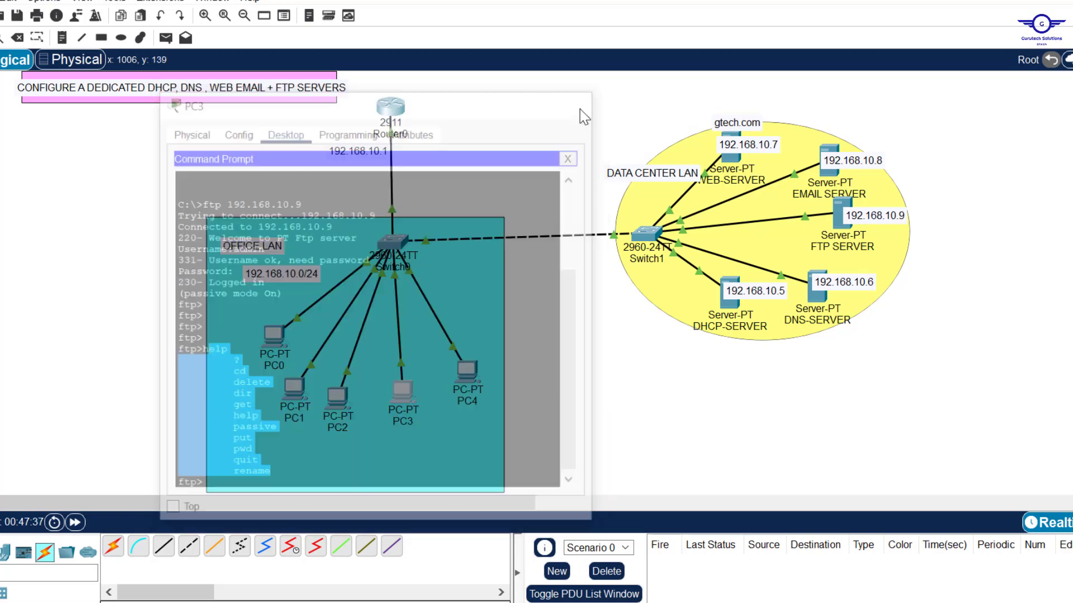
key(alt+Tab)
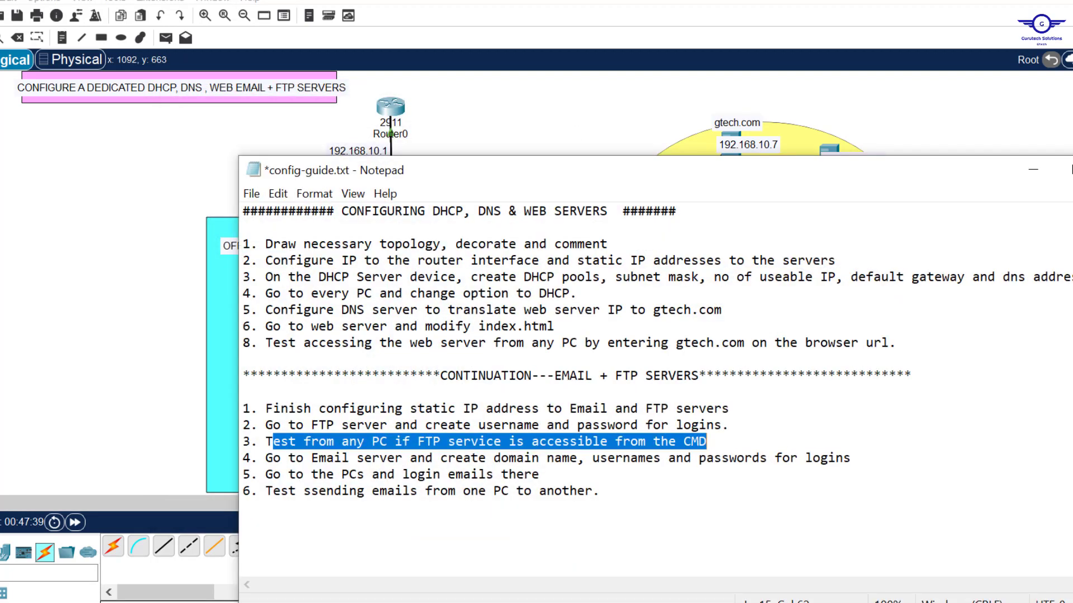
click(860, 459)
drag(243, 474, 263, 462)
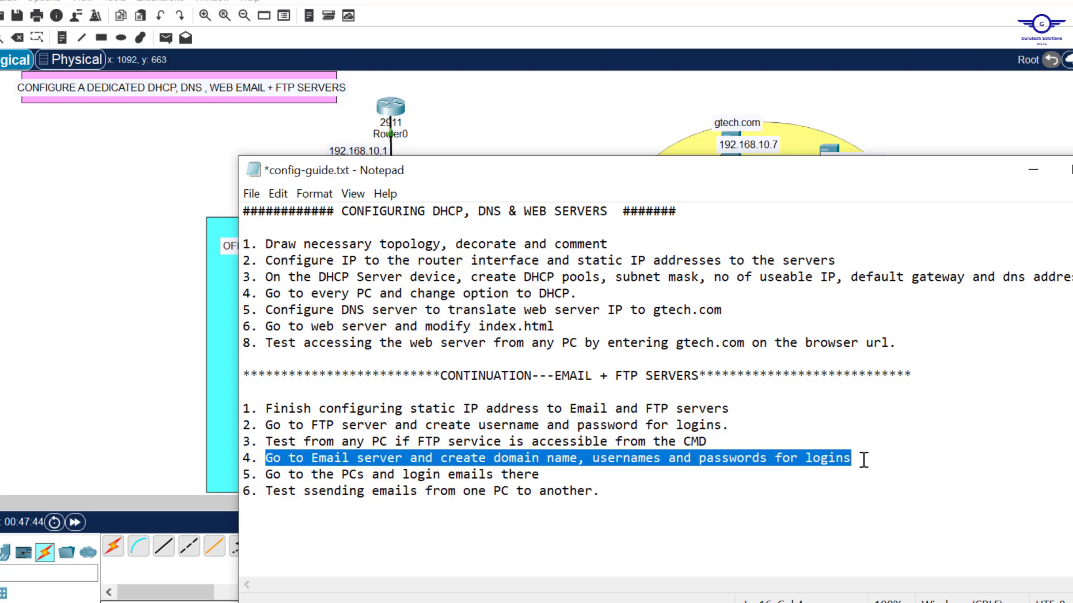
click(1033, 170)
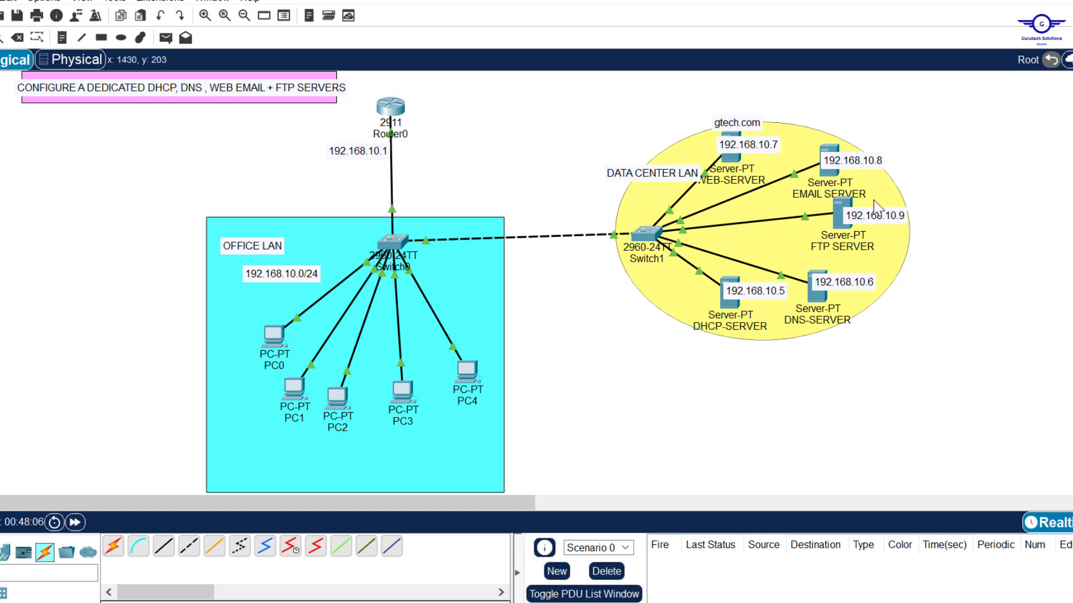
Show the EMAIL SERVER's Services > EMAIL page, with SMTP and POP3 on
click(834, 165)
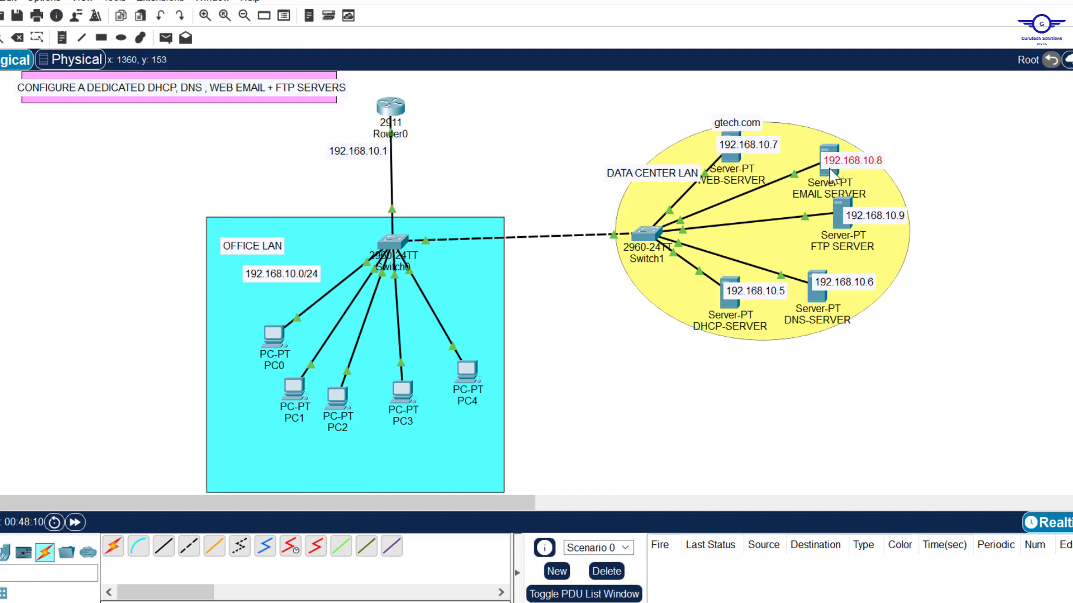
click(836, 178)
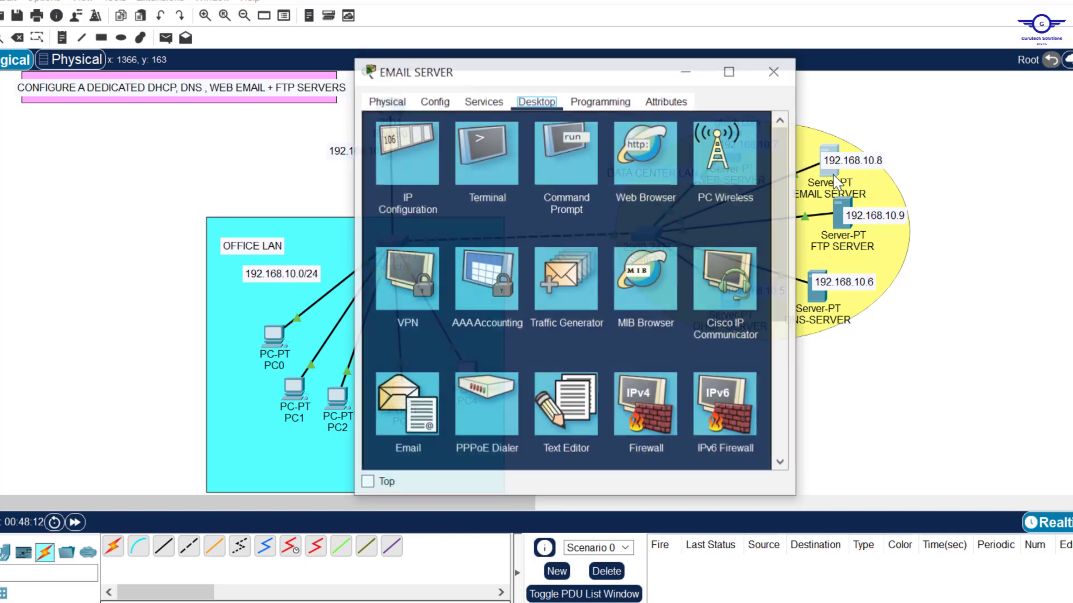
click(492, 105)
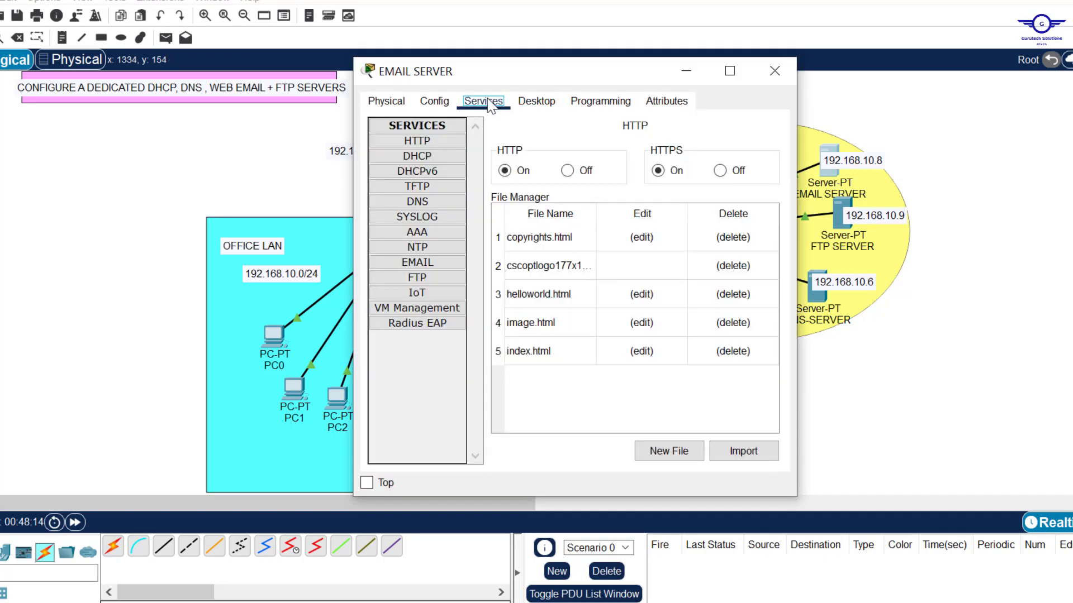
click(424, 266)
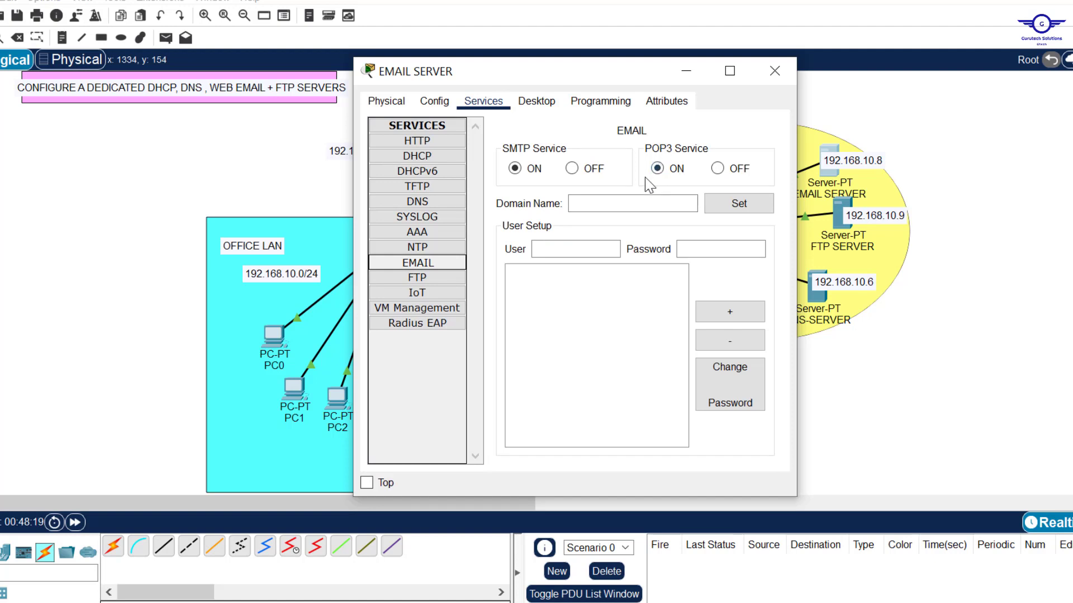
Copy the gtech.com text from the canvas note and bring back the server window
drag(595, 78, 861, 110)
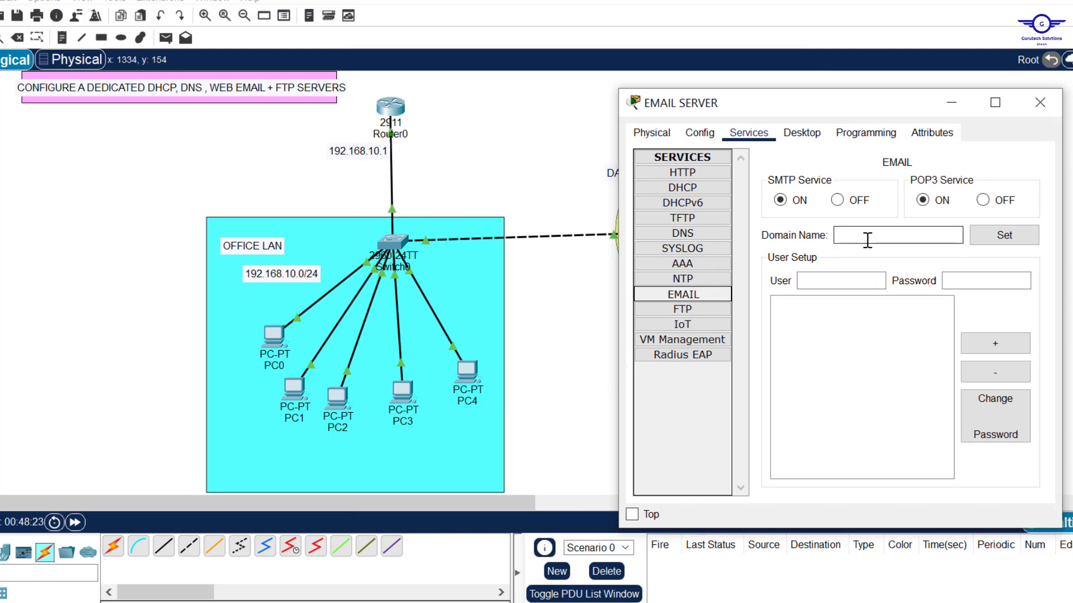
click(951, 103)
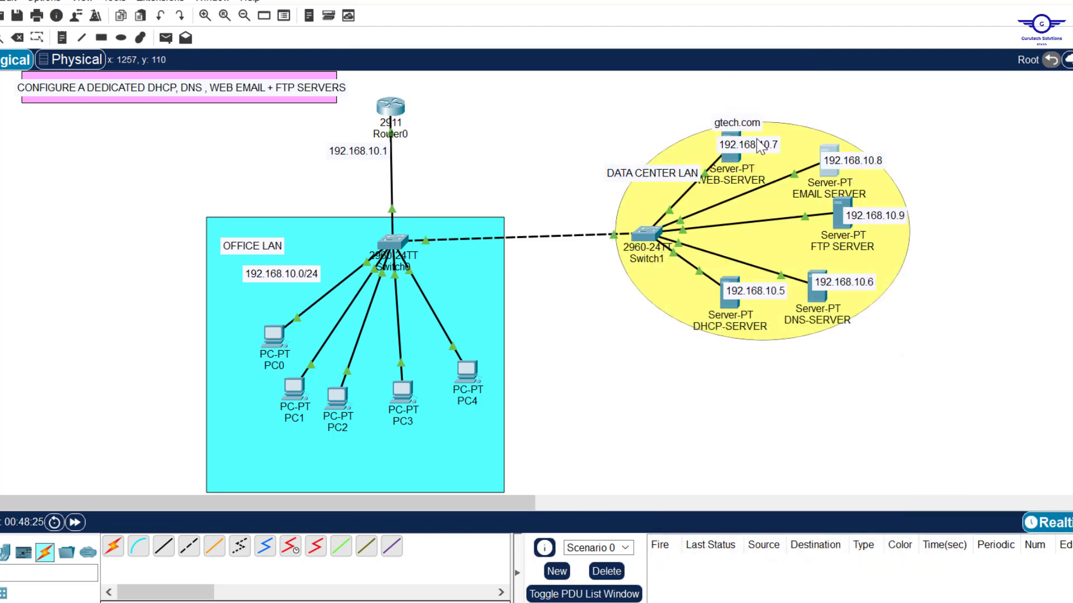
double_click(732, 122)
drag(766, 121, 674, 119)
key(ctrl+c)
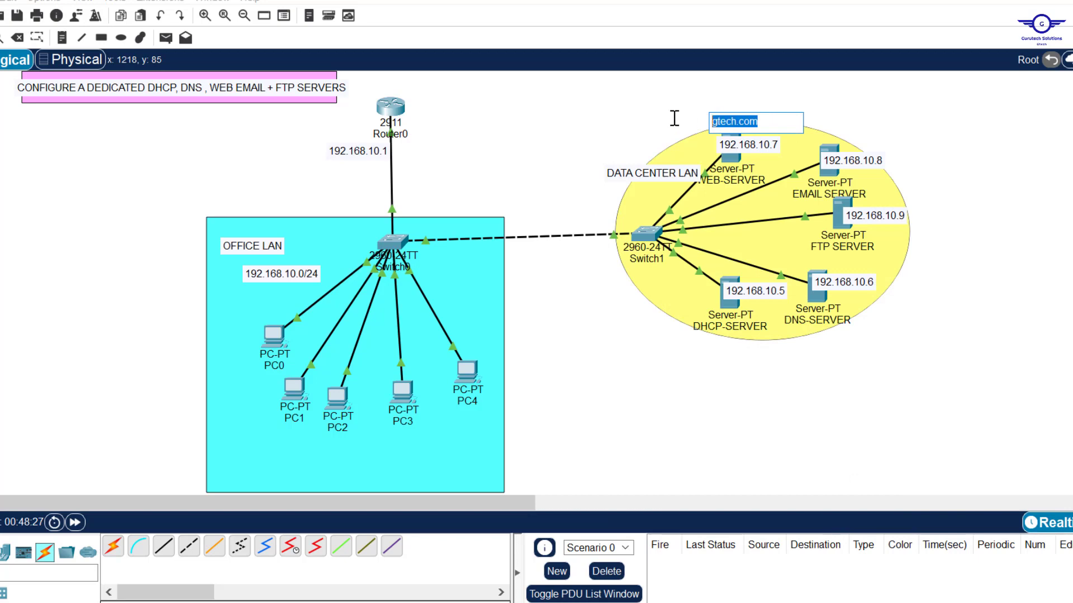
click(830, 174)
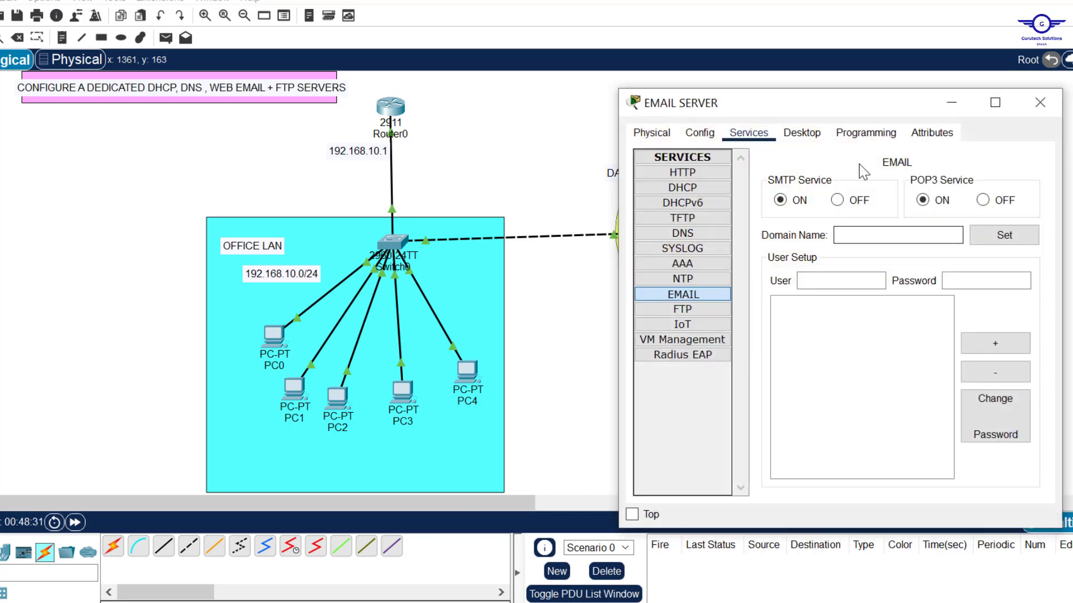
drag(836, 106, 490, 96)
Set the email server's domain name to gtech.com
click(546, 223)
key(ctrl+v)
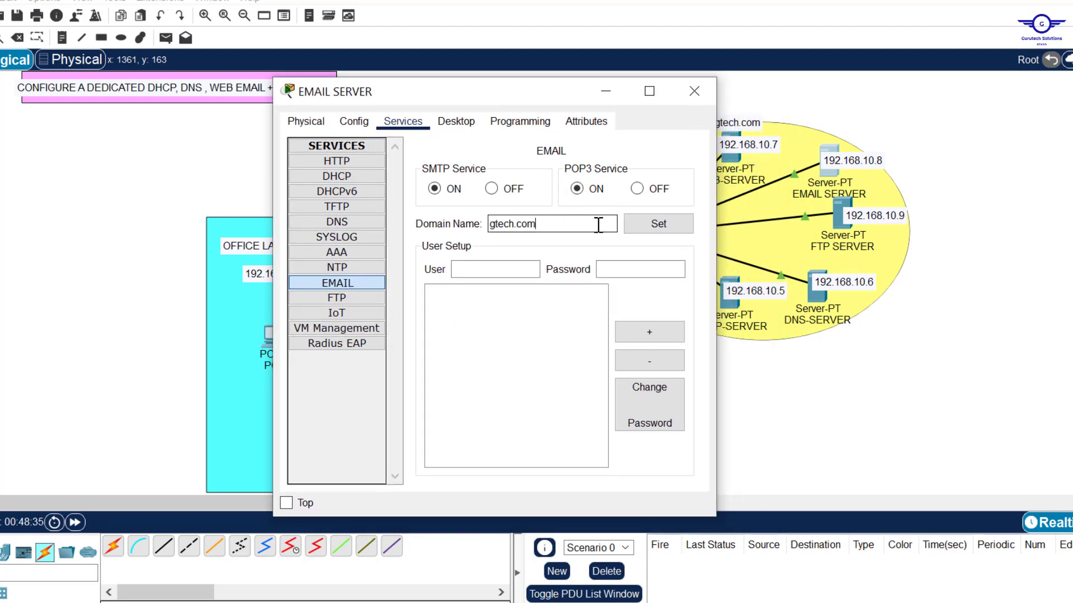
click(672, 224)
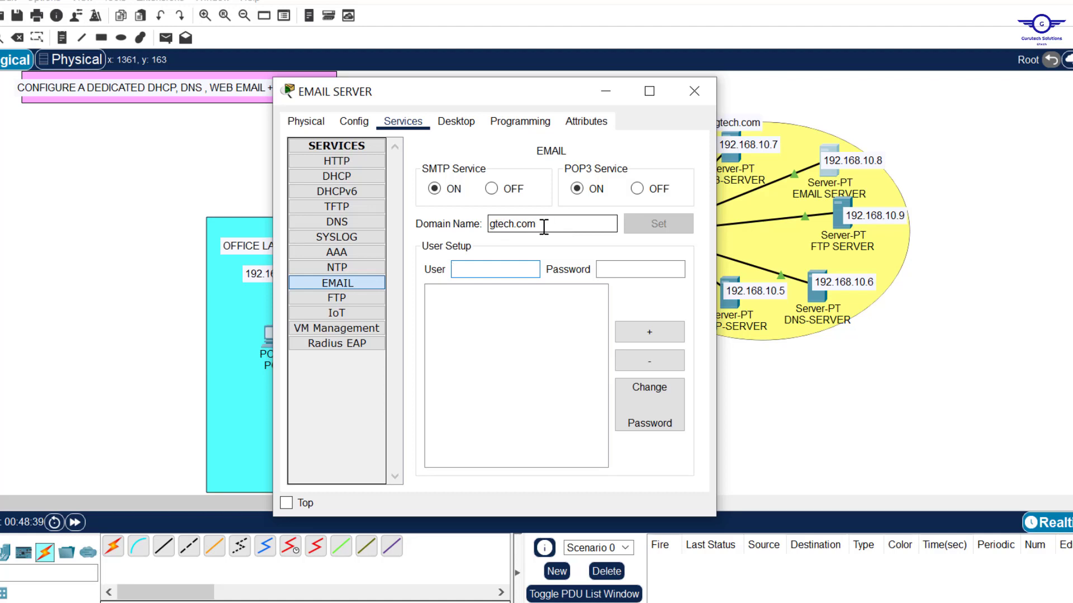
Add the first mail user, admin1, with its password
click(658, 225)
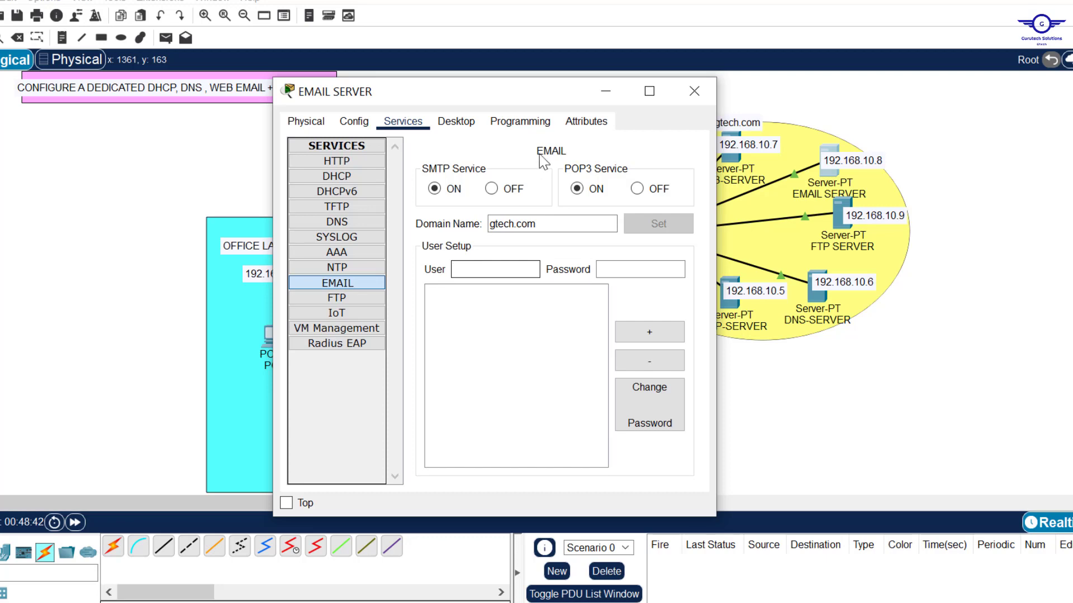
drag(497, 101, 679, 129)
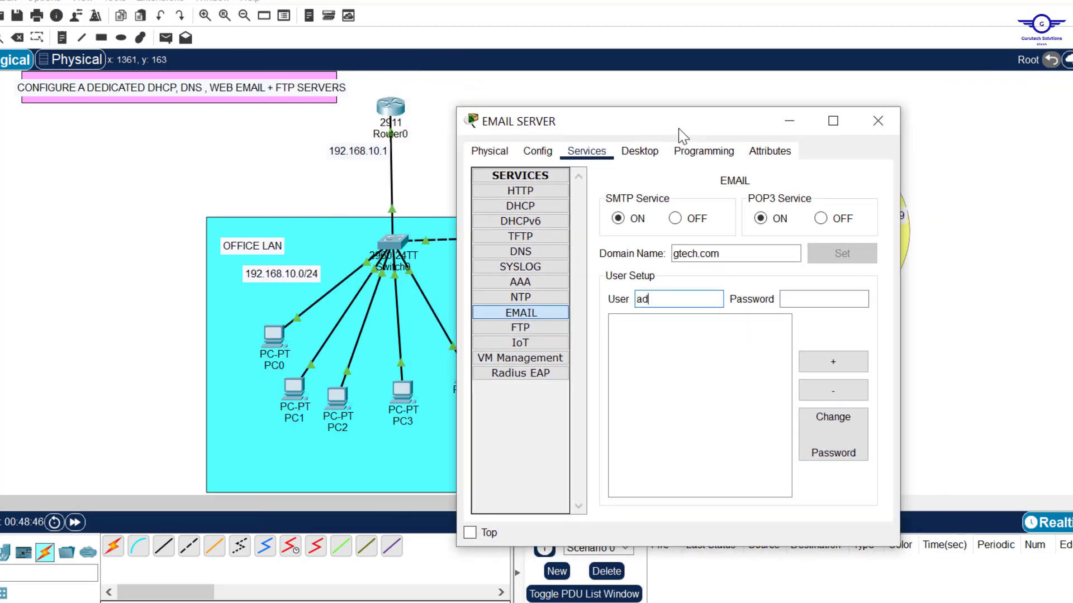
text(1)
key(Tab)
drag(717, 299, 616, 299)
key(ctrl+c)
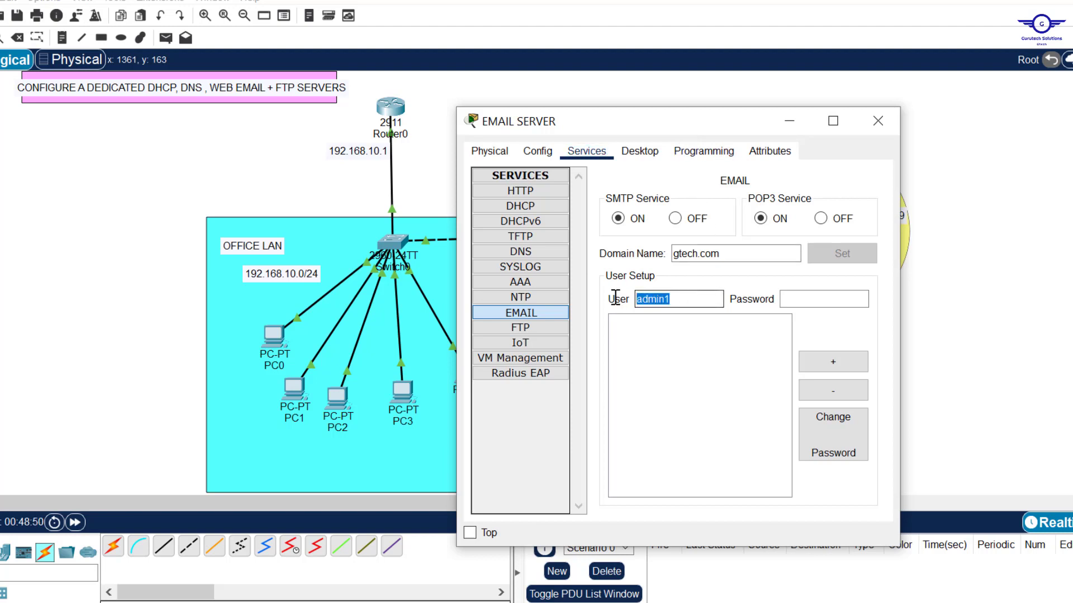
click(793, 301)
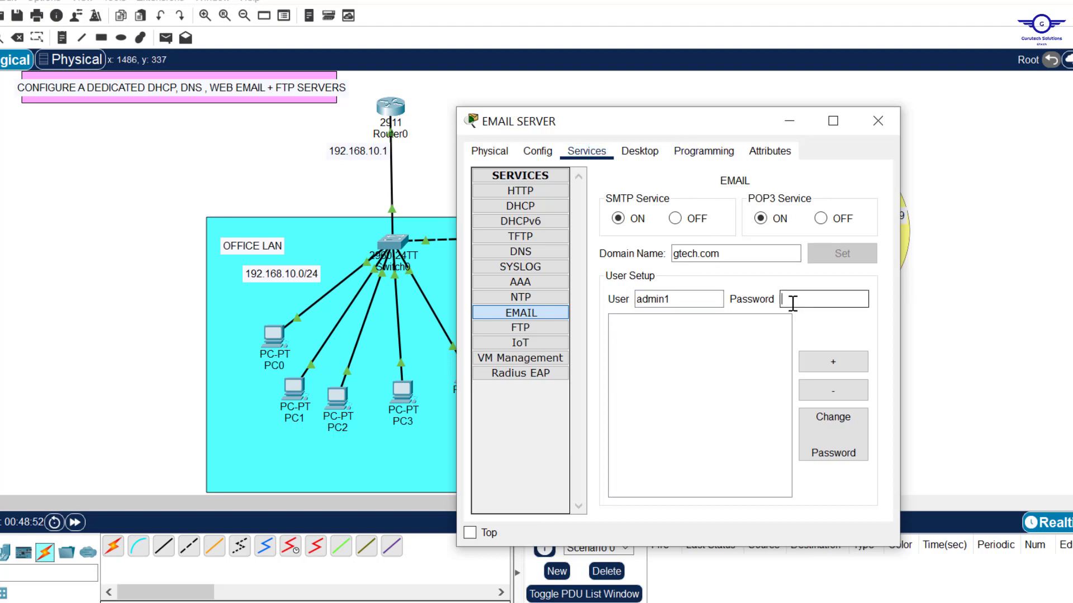
key(ctrl+v)
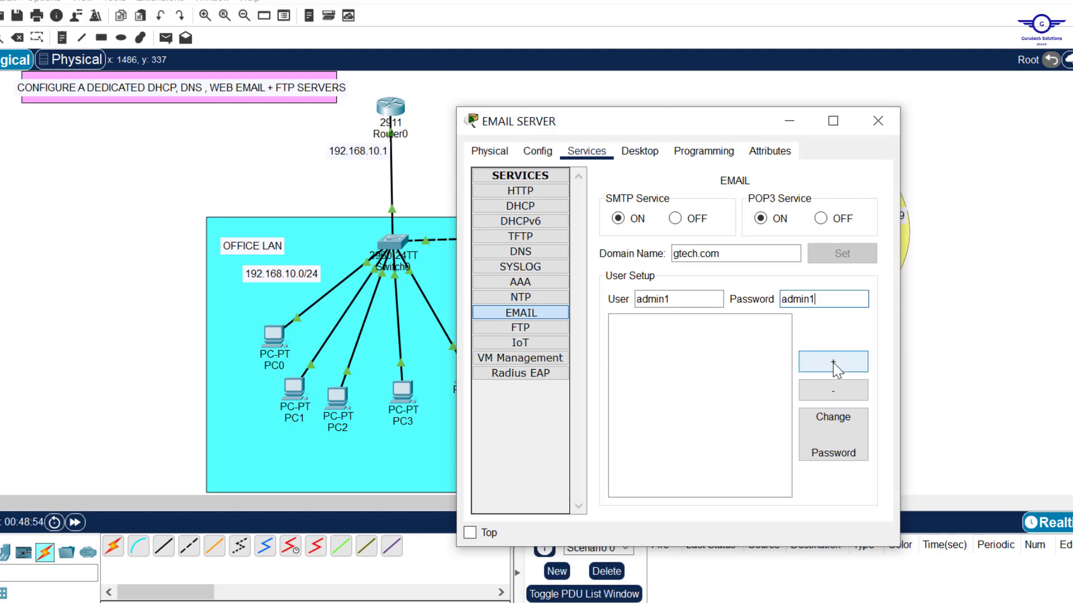
click(833, 363)
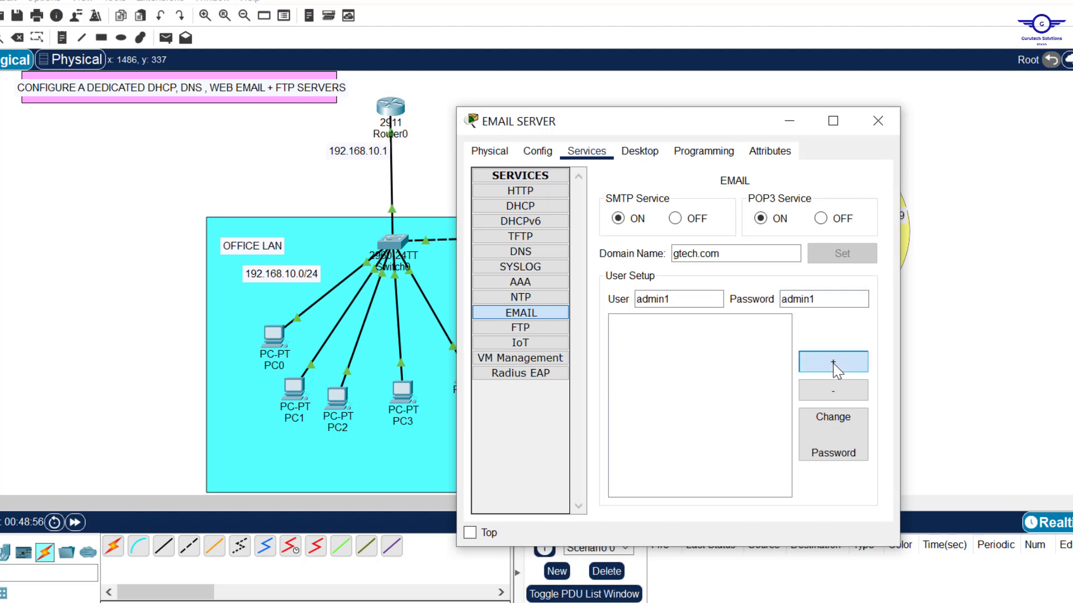
Add mail users admin2 and admin3 with their passwords, then close the server settings
click(673, 302)
text(admin2)
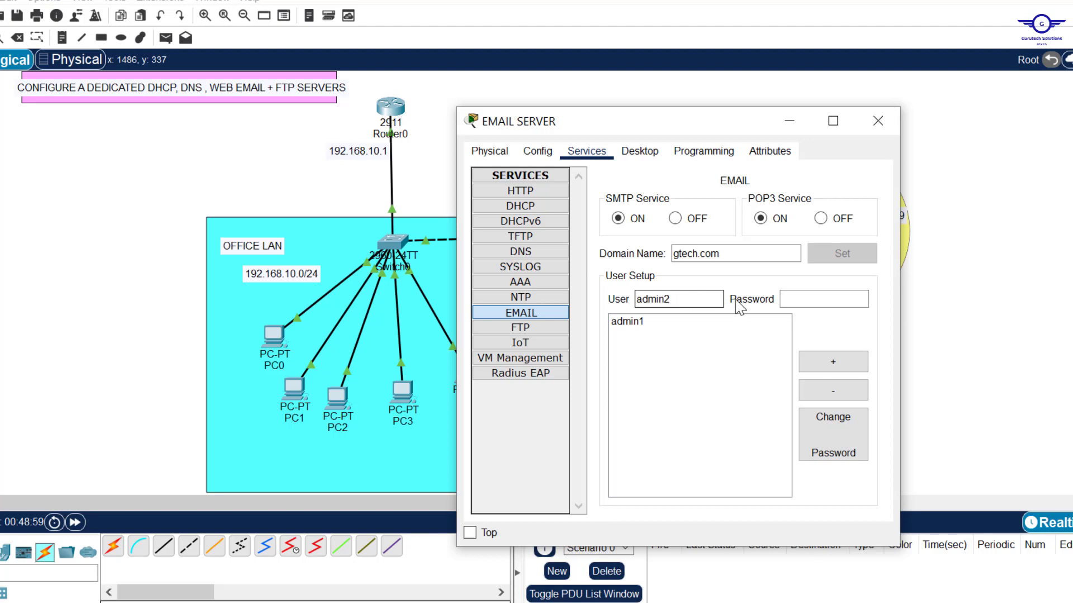
click(803, 299)
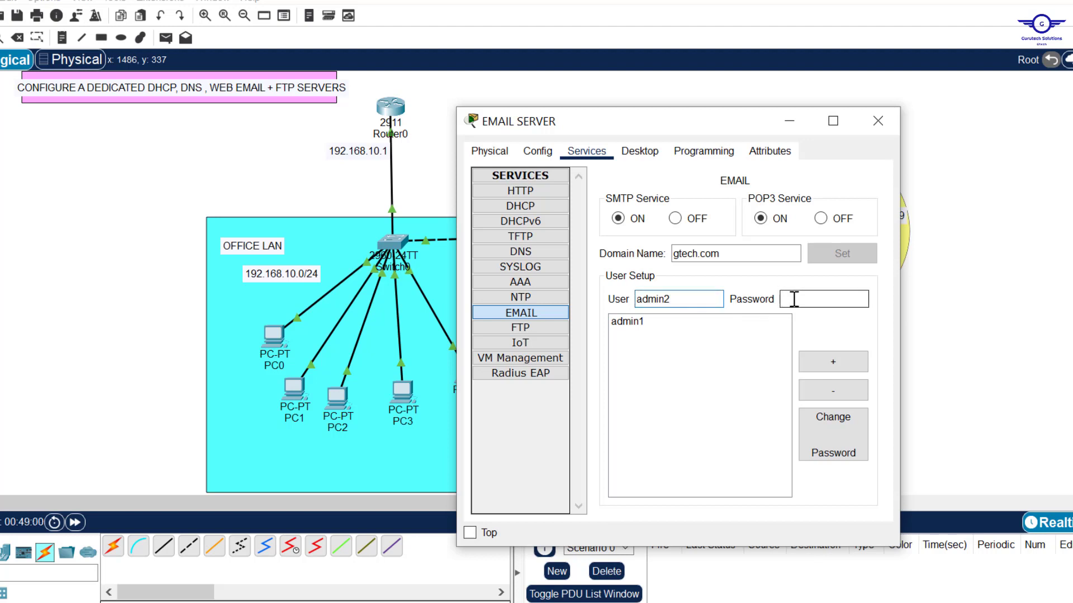
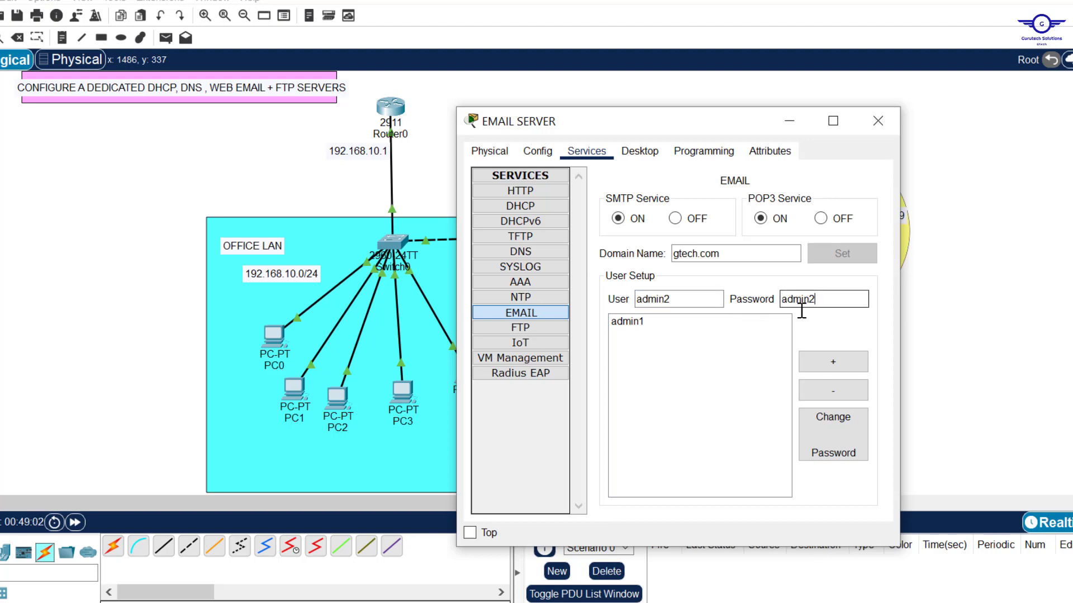
click(833, 362)
click(667, 297)
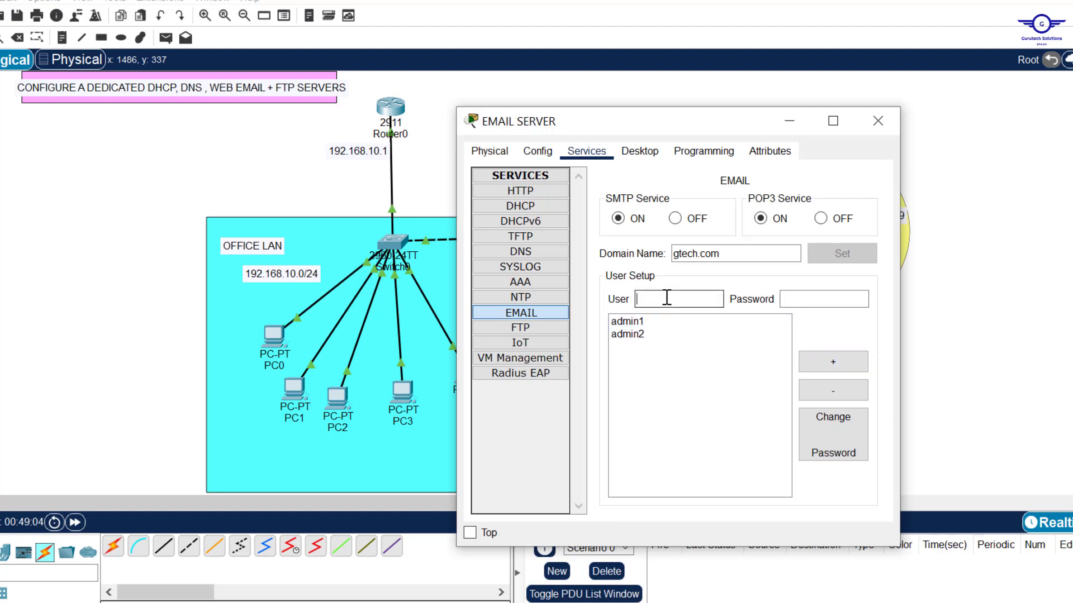
text(admin13)
click(816, 302)
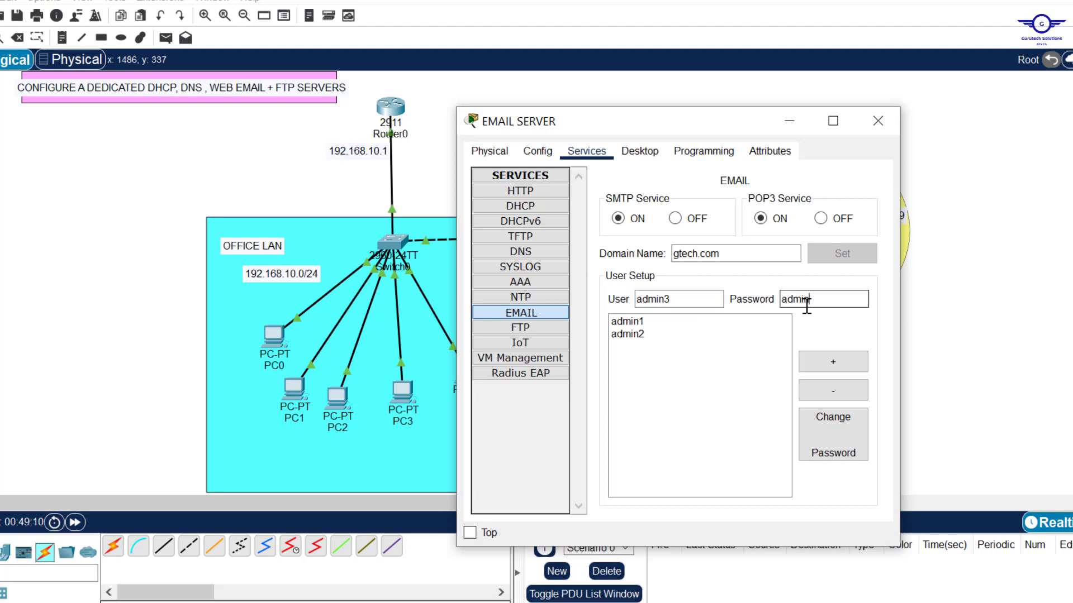
click(830, 362)
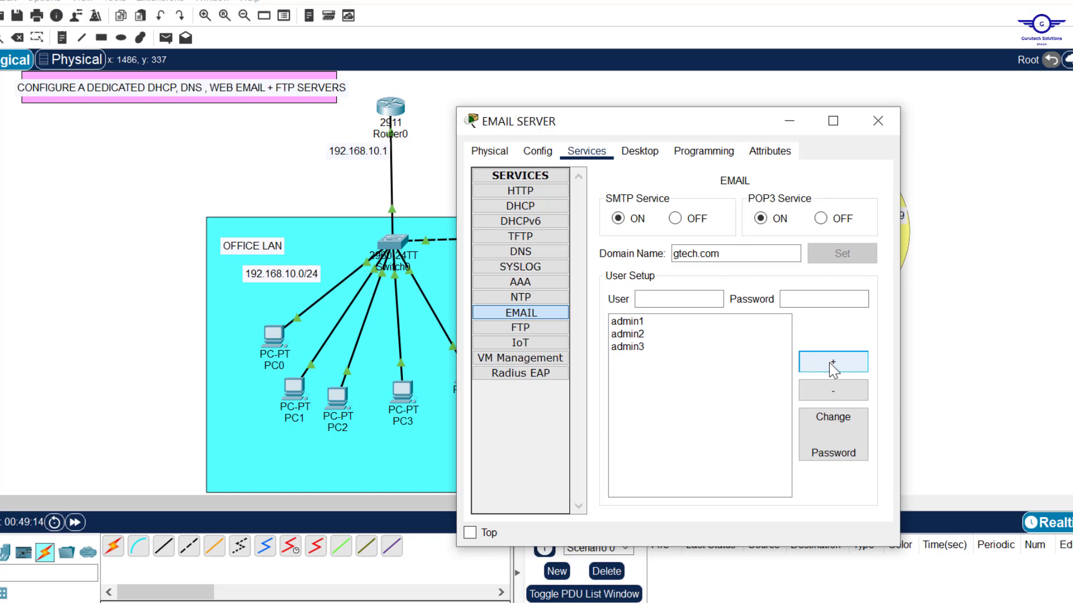
click(878, 121)
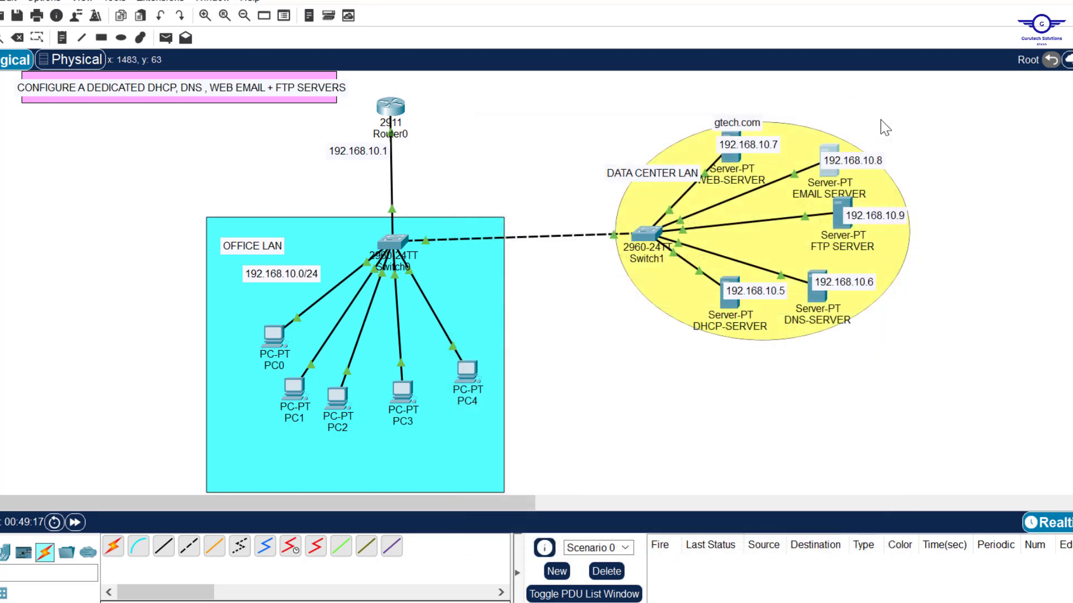
key(alt+Tab)
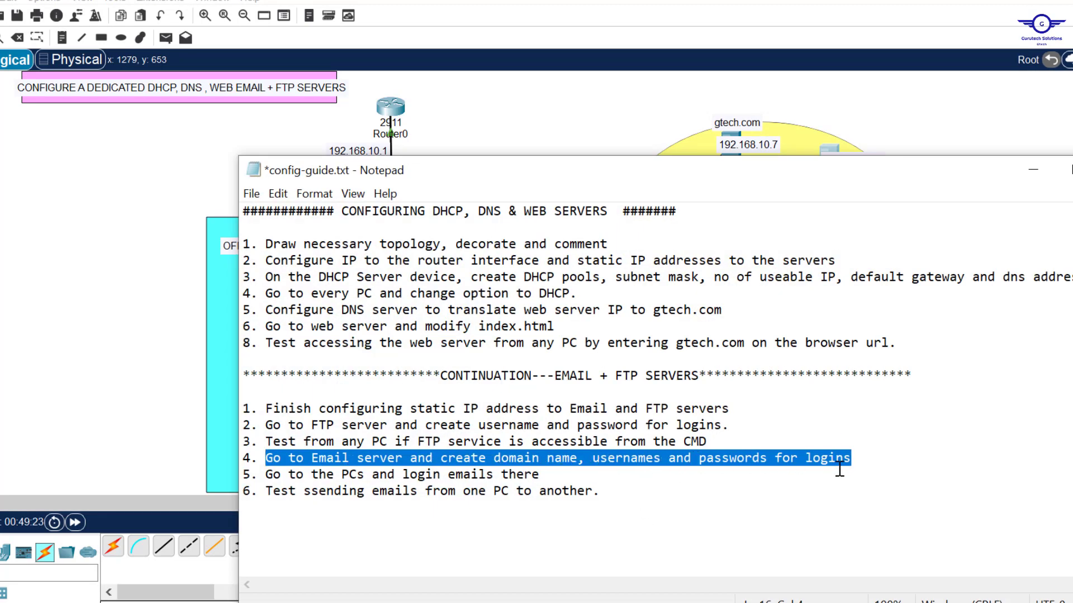
drag(540, 474, 267, 475)
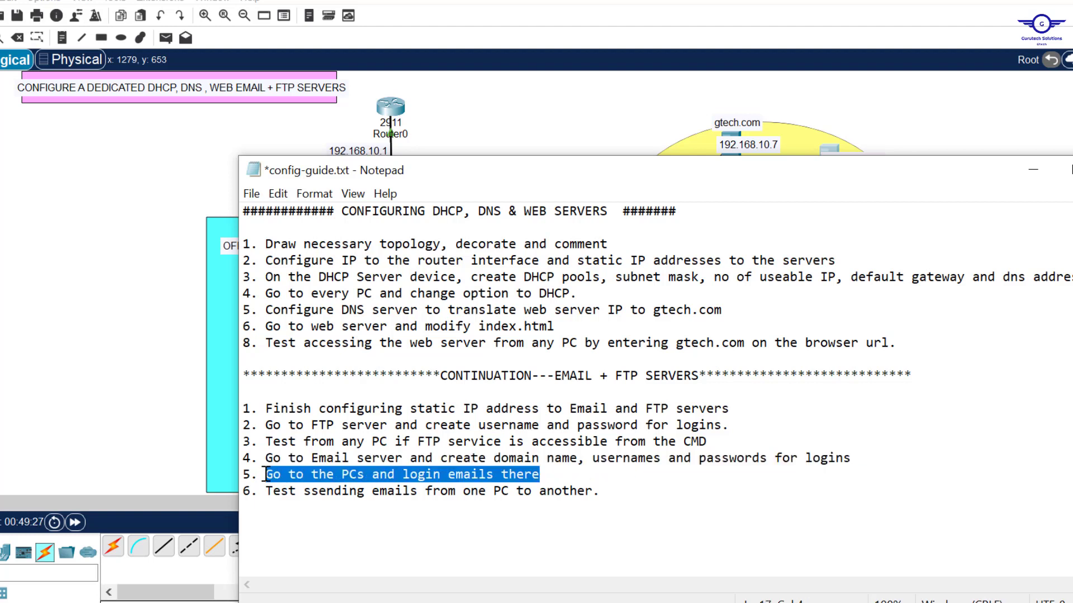
click(1033, 173)
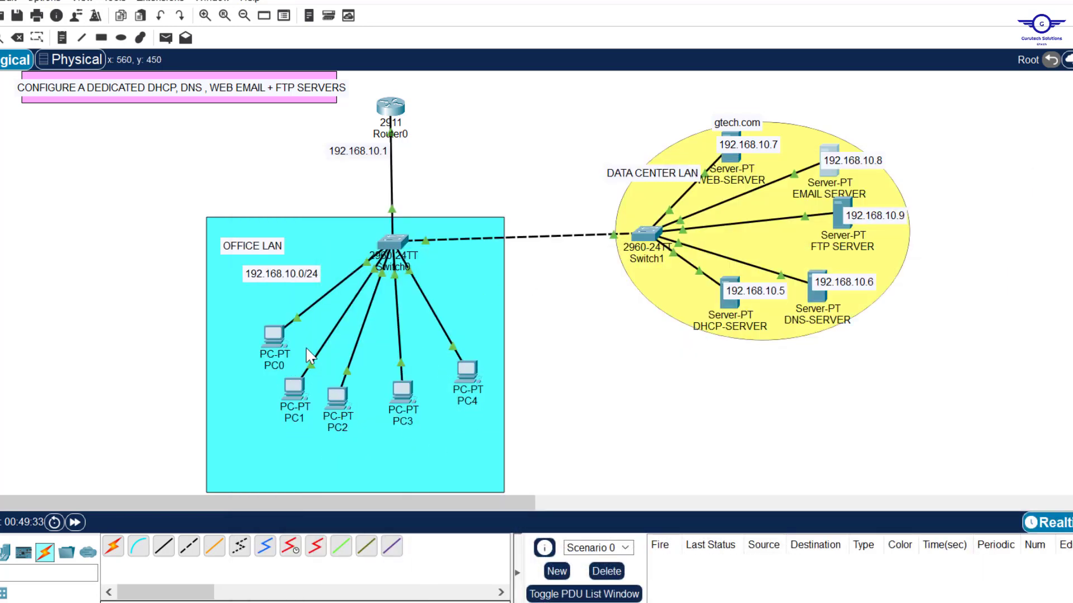
In PC0's Email client, enter admin1 as Your Name and the user's gtech.com e-mail address
click(267, 336)
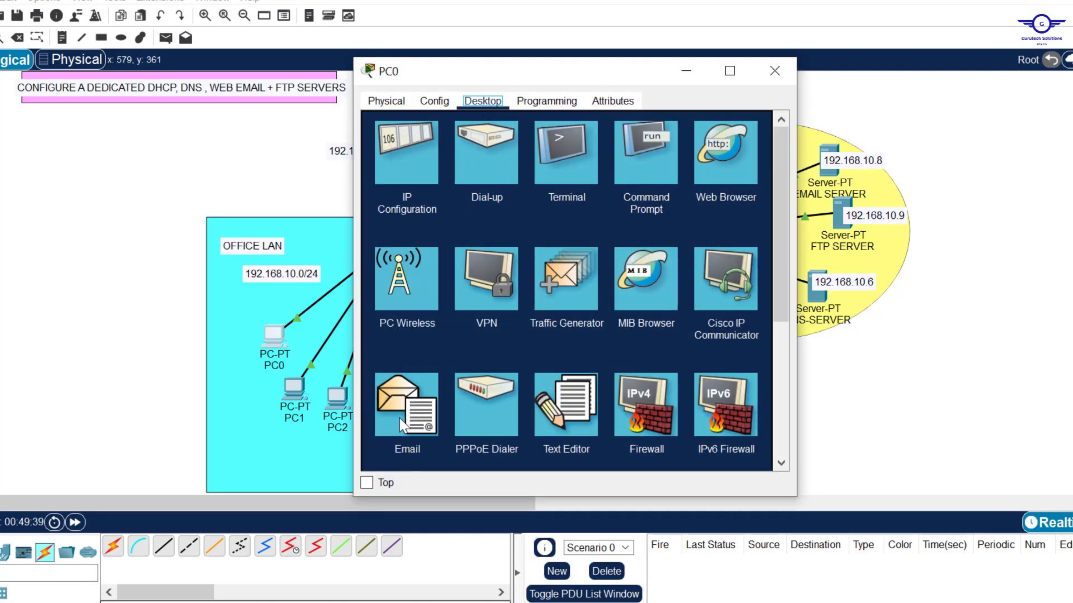
click(405, 398)
click(479, 173)
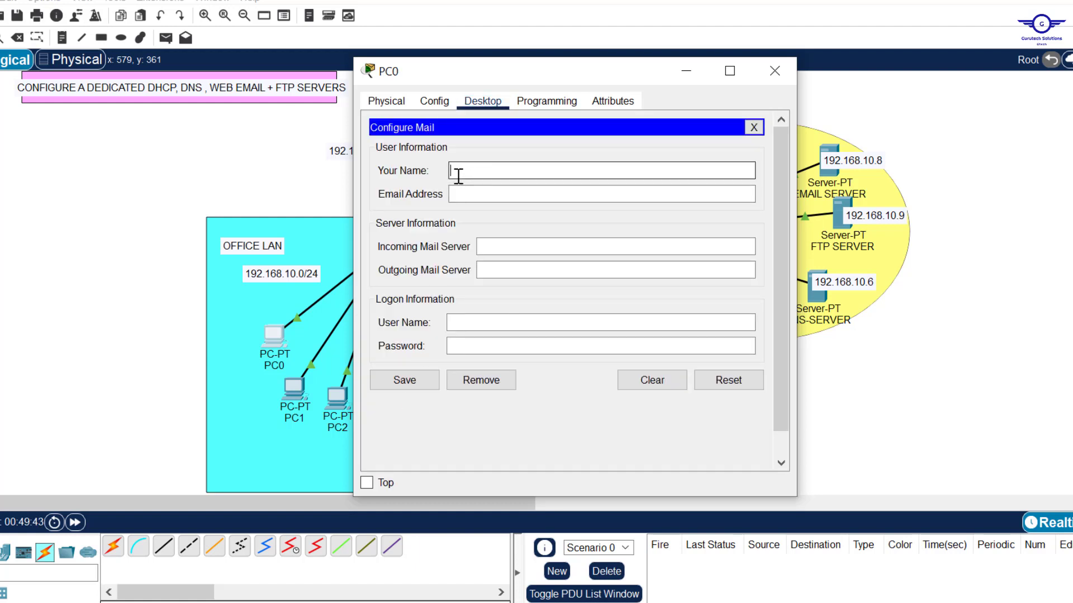
click(483, 195)
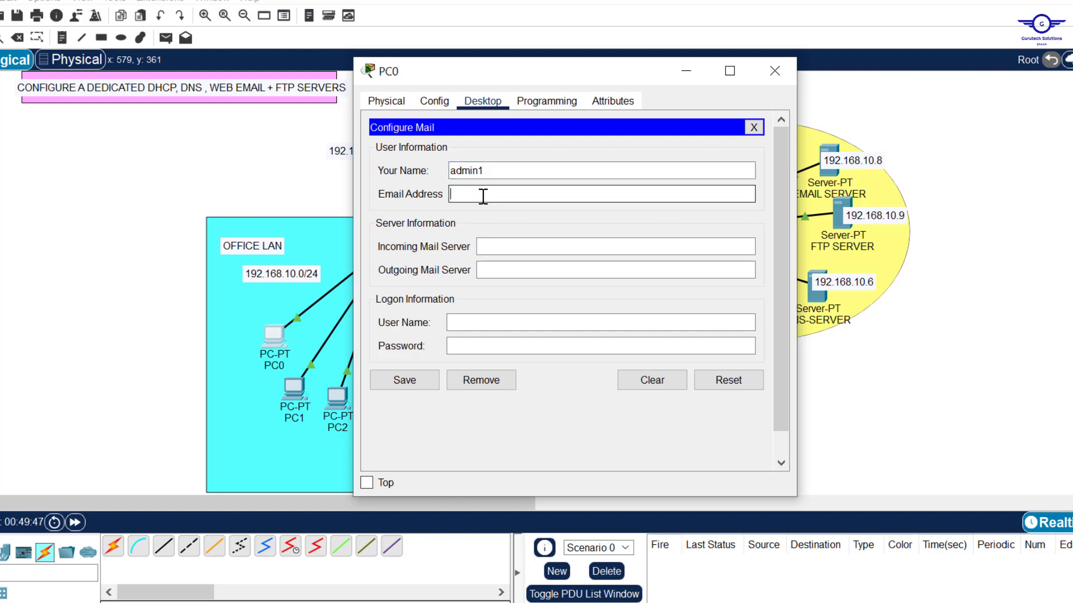
drag(542, 196, 488, 196)
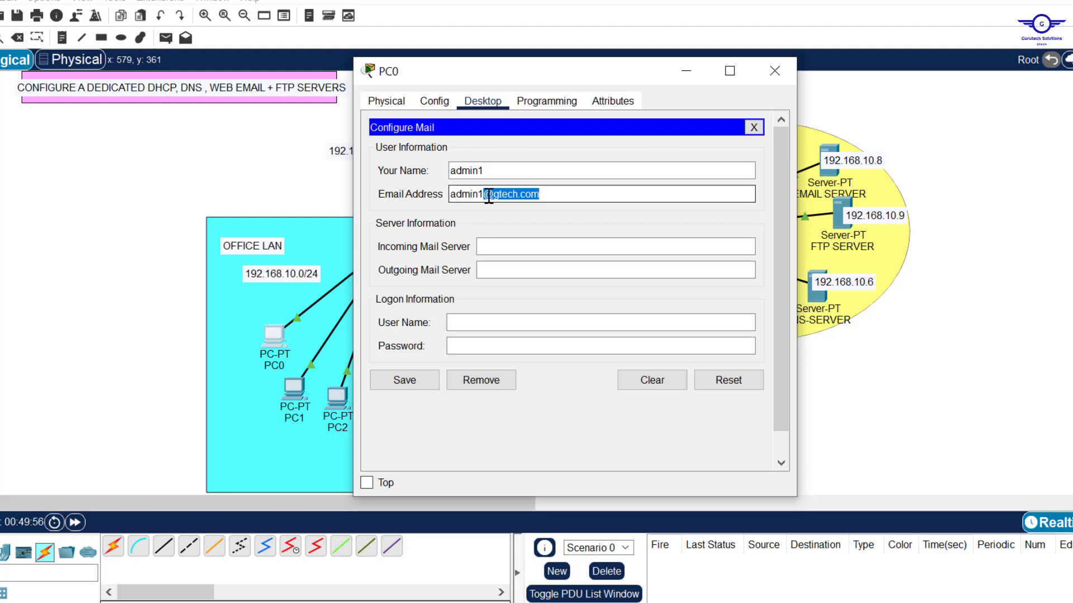
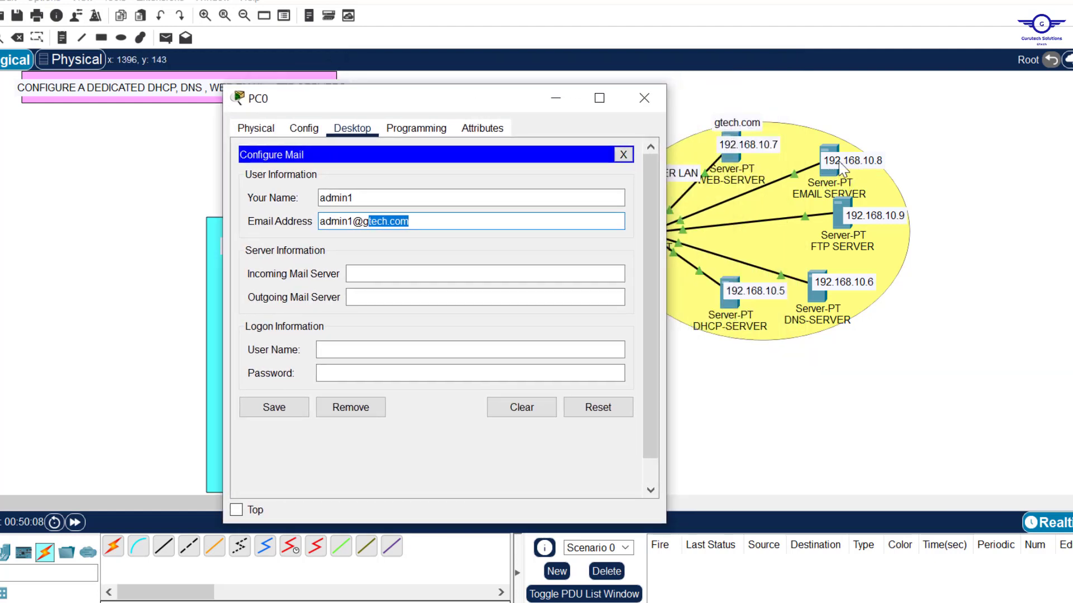
Enter 192.168.10.8 as both PC0's incoming and outgoing mail server
click(376, 274)
text(192)
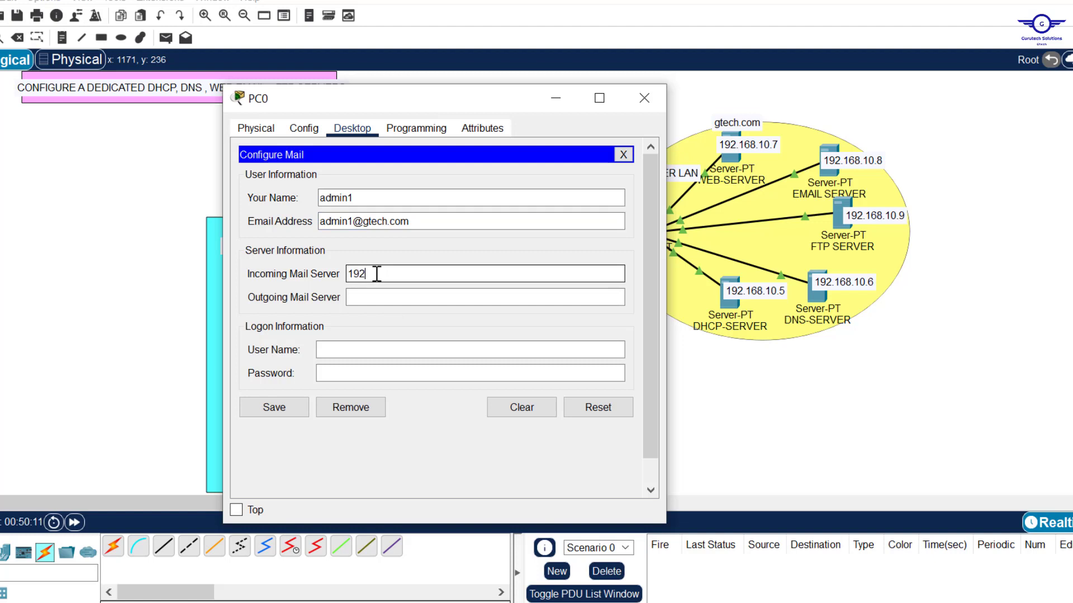
text(.168.10.8)
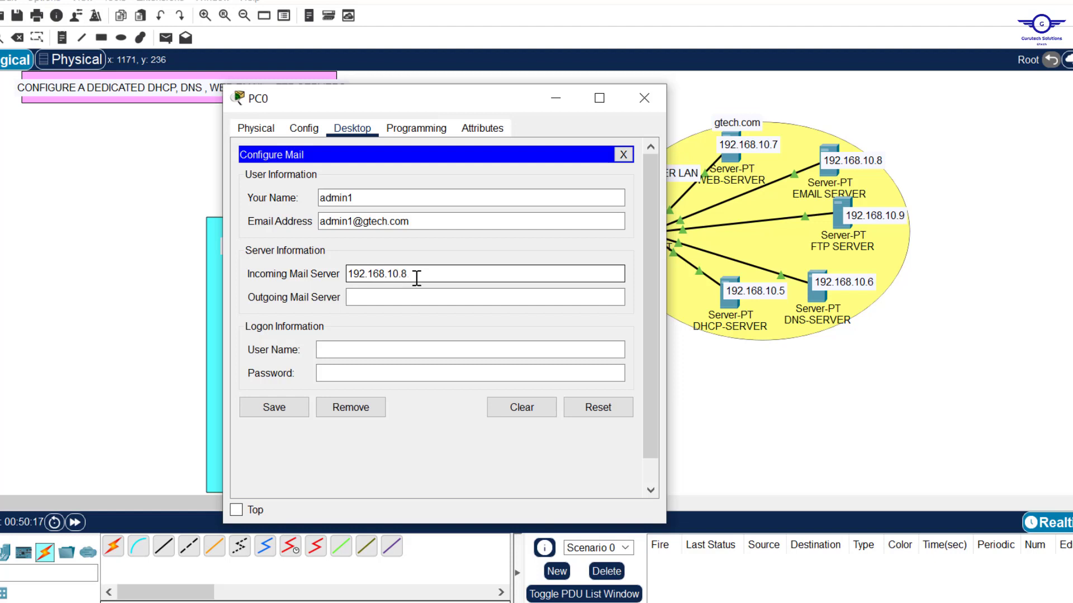
drag(418, 278, 330, 270)
key(ctrl+c)
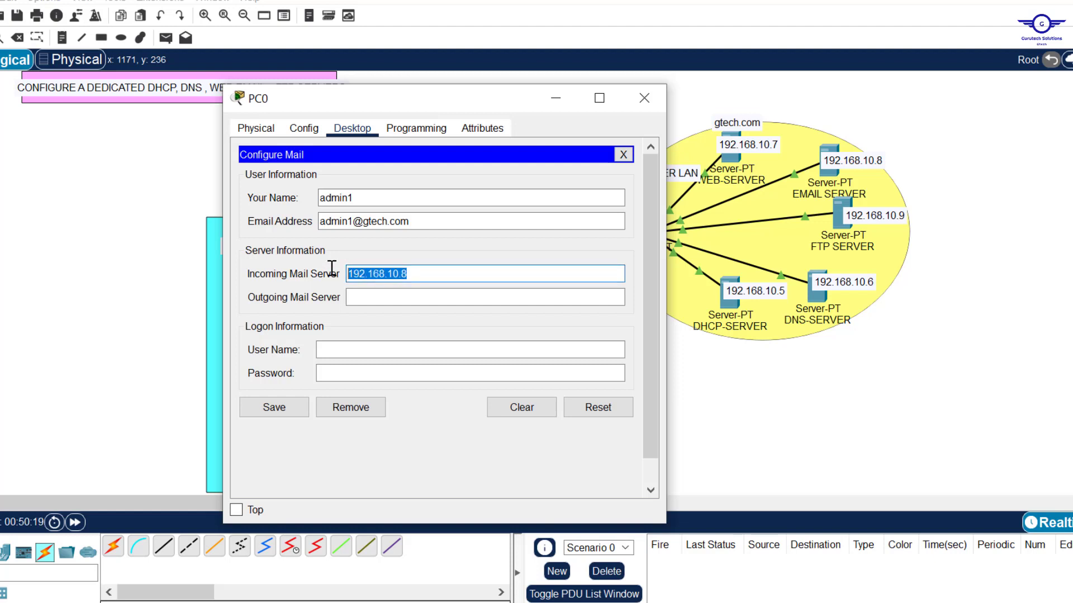
click(364, 297)
key(ctrl+v)
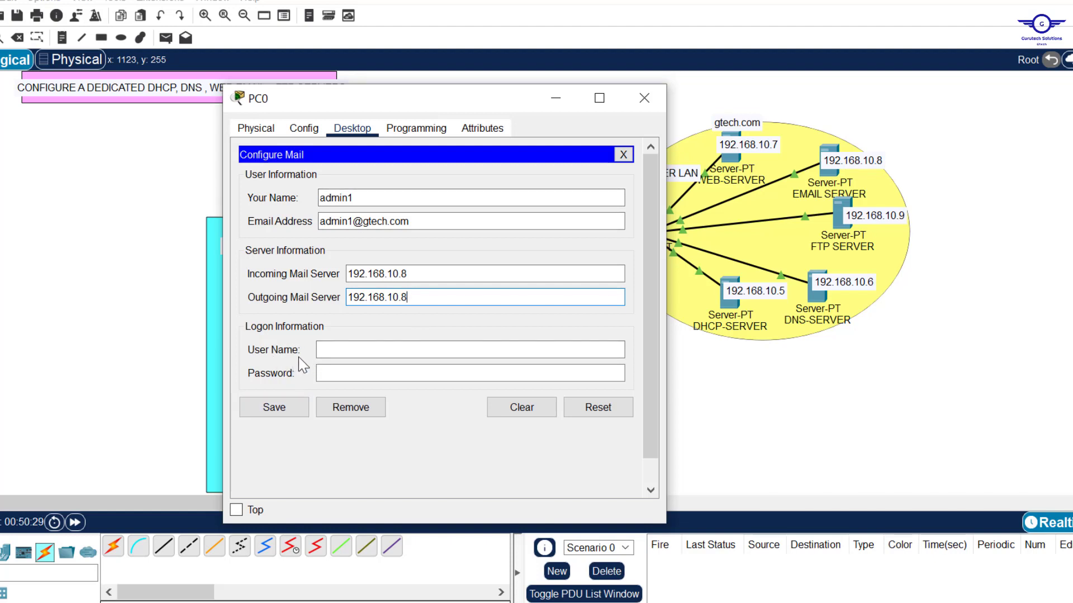
Replace the display name and fill in the logon user name and matching password
drag(353, 196, 276, 196)
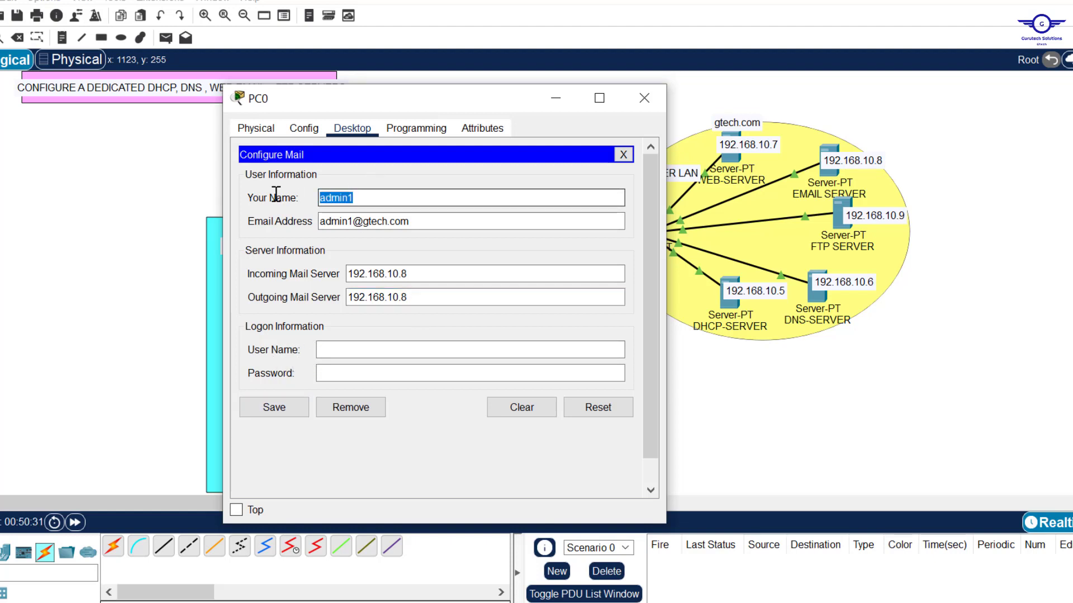
text(Ben)
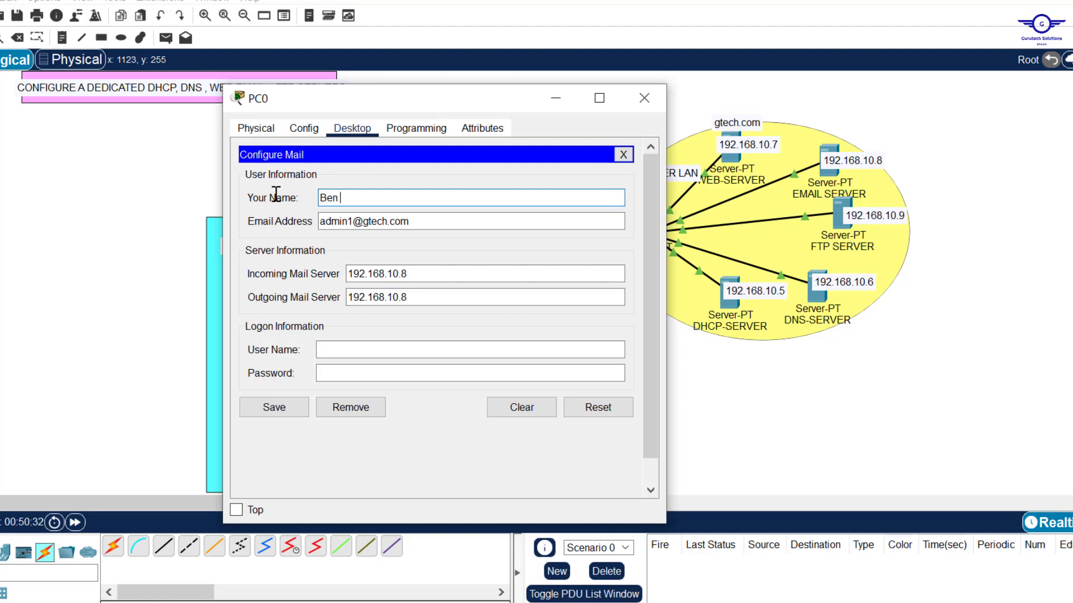
text( Gtech)
click(333, 352)
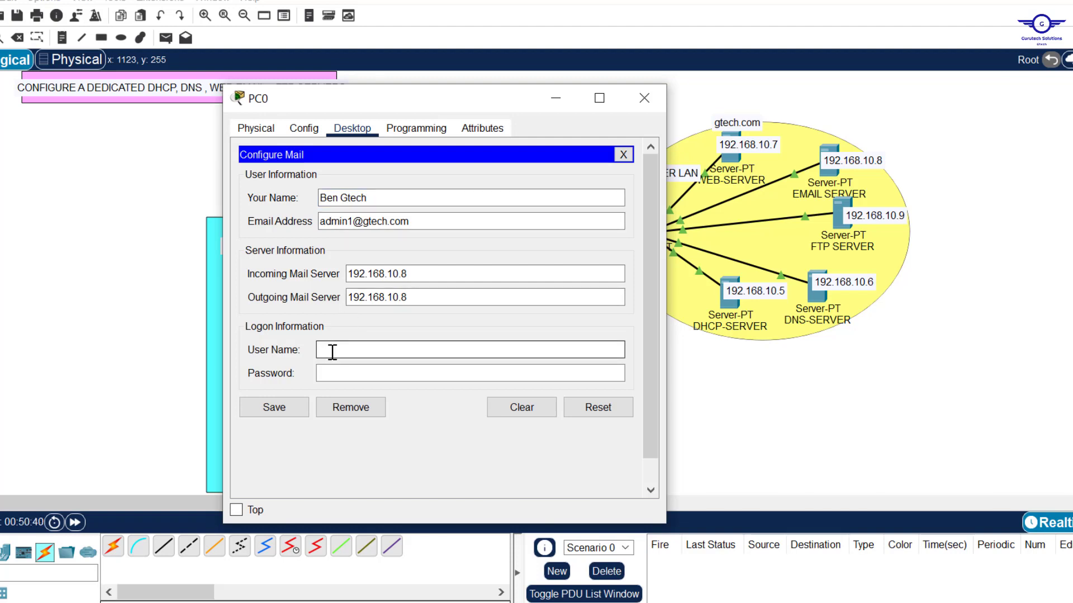
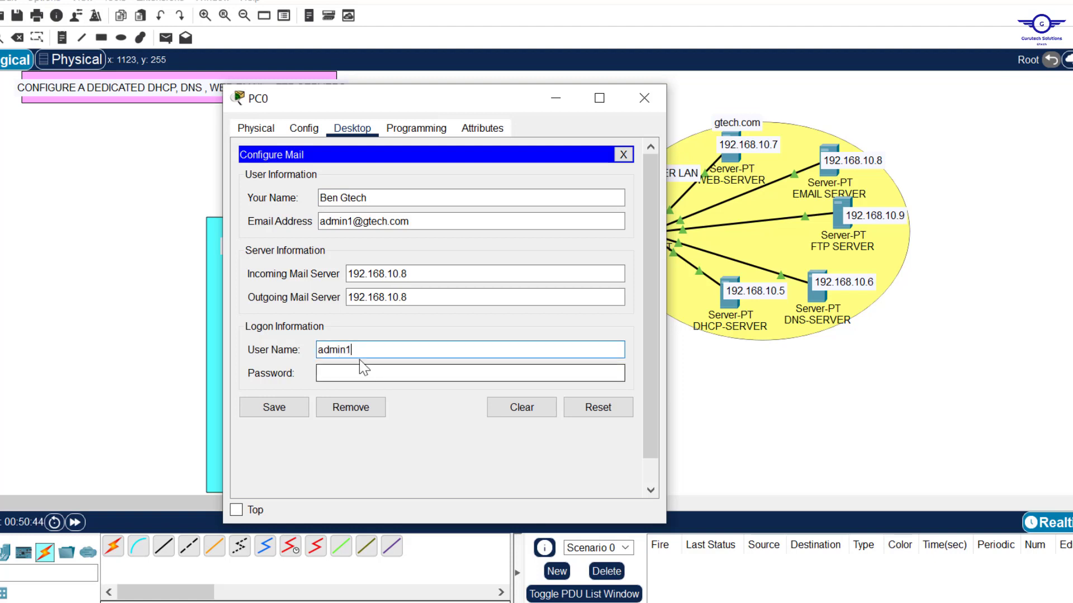
drag(353, 349, 285, 352)
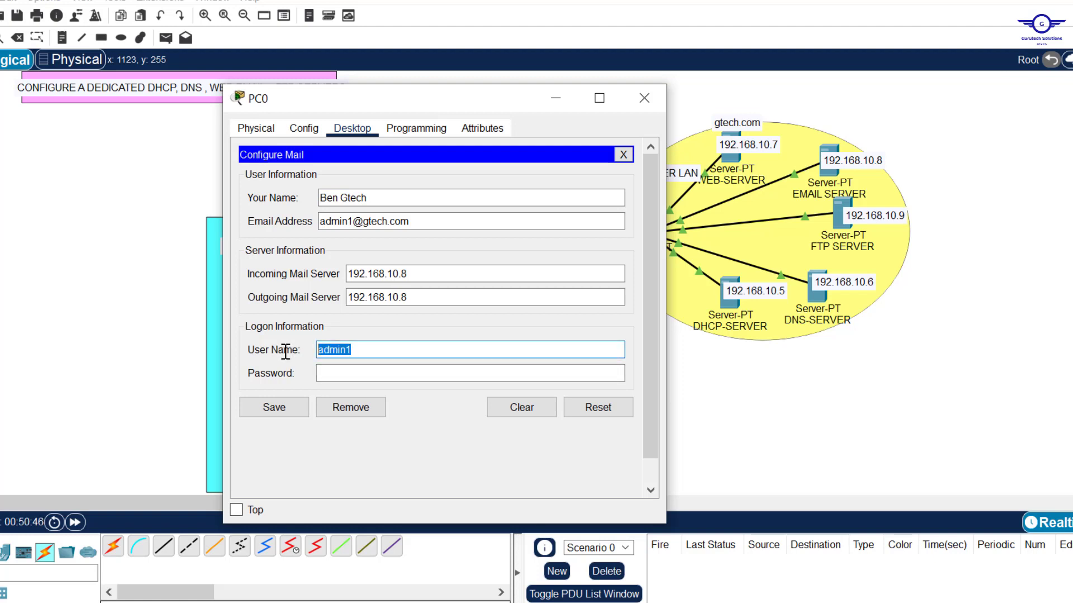
click(347, 371)
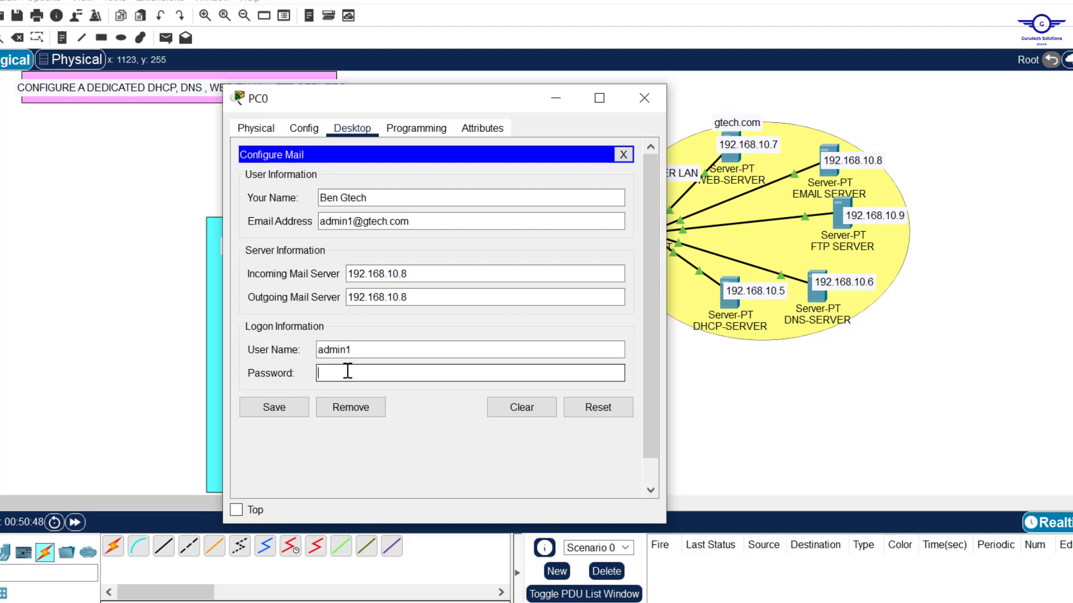
key(ctrl+v)
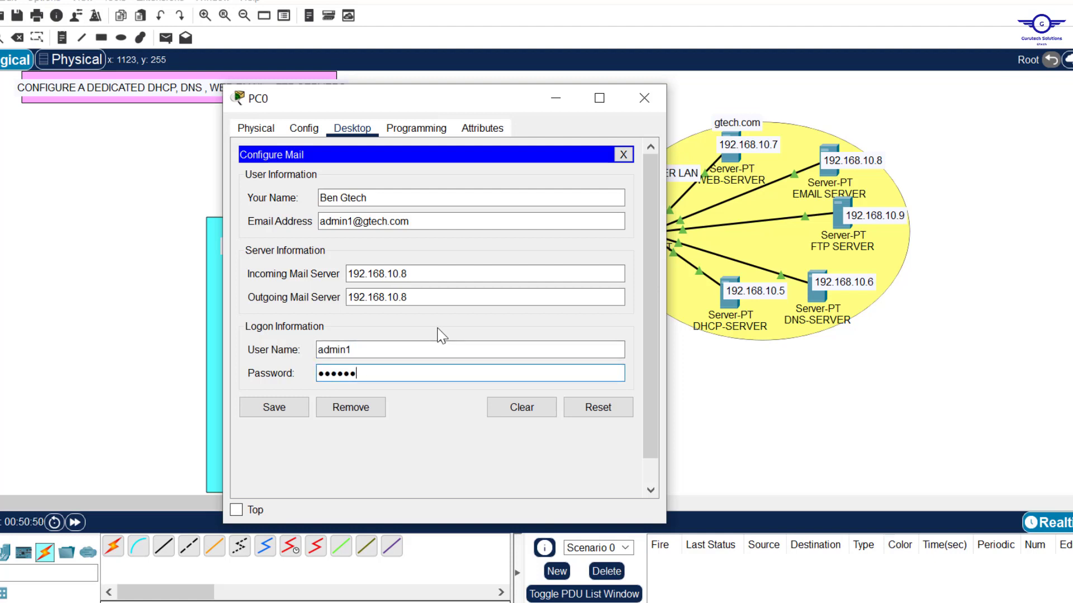
Check the display name, gtech.com address and user name agree, then save and close PC0
click(374, 199)
drag(375, 199, 305, 201)
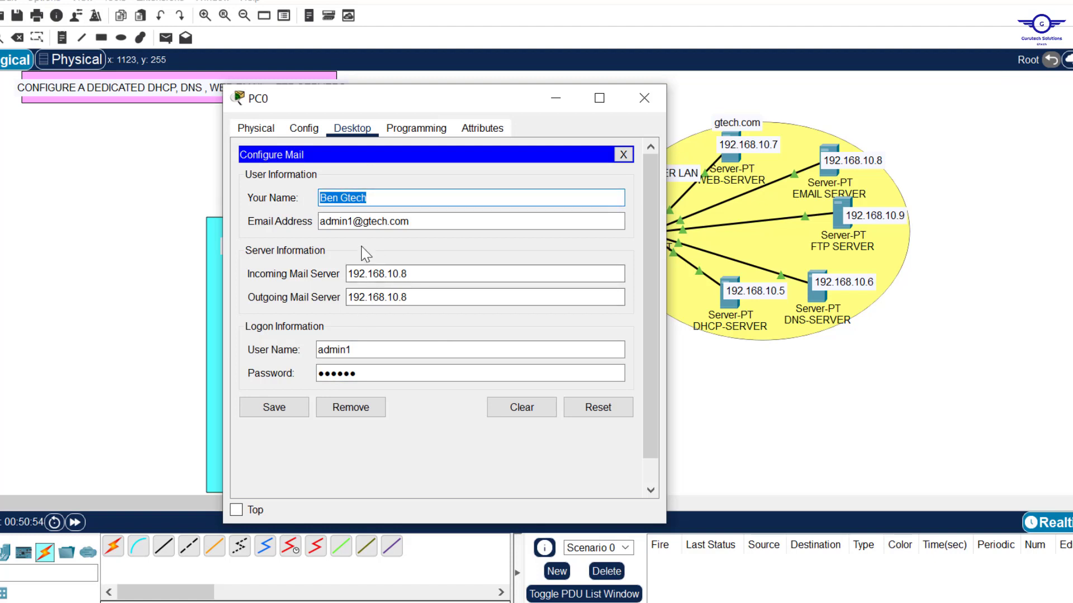
drag(354, 223, 308, 223)
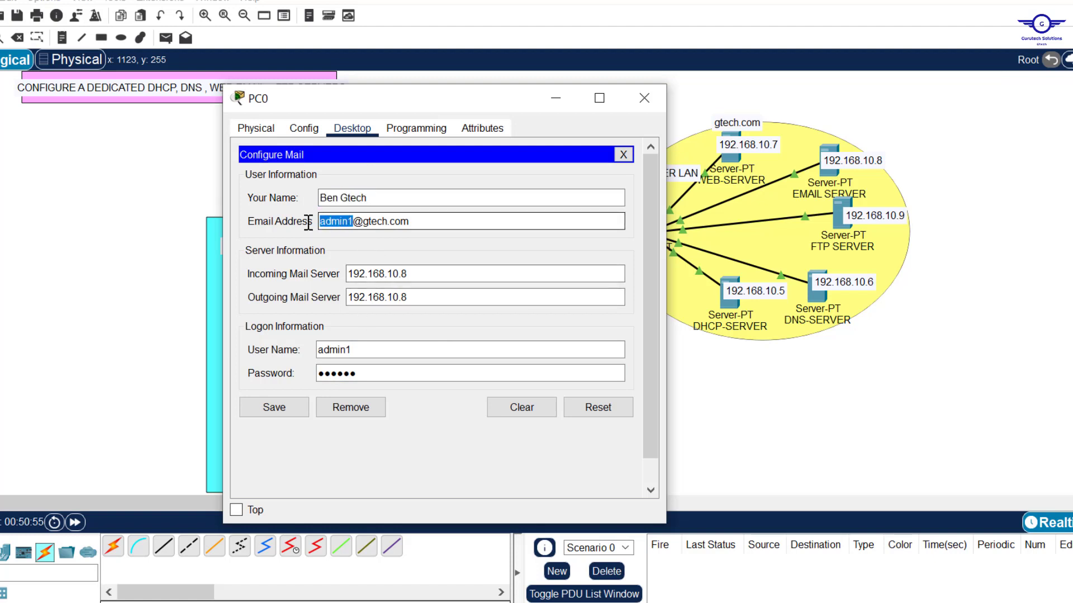
drag(365, 354, 294, 353)
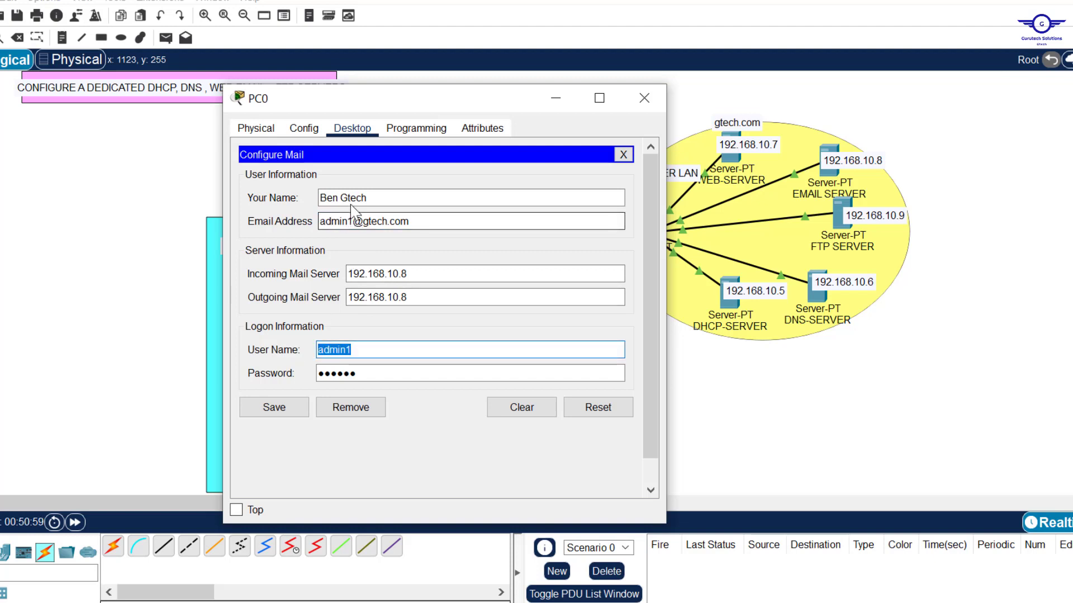
click(356, 222)
drag(355, 223, 310, 222)
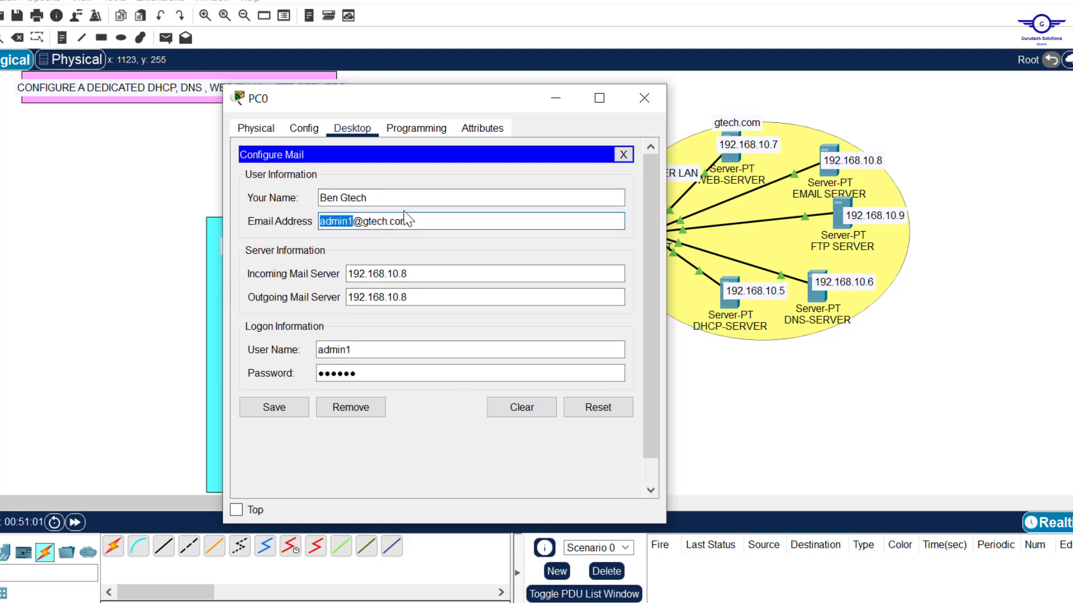
drag(419, 222, 359, 222)
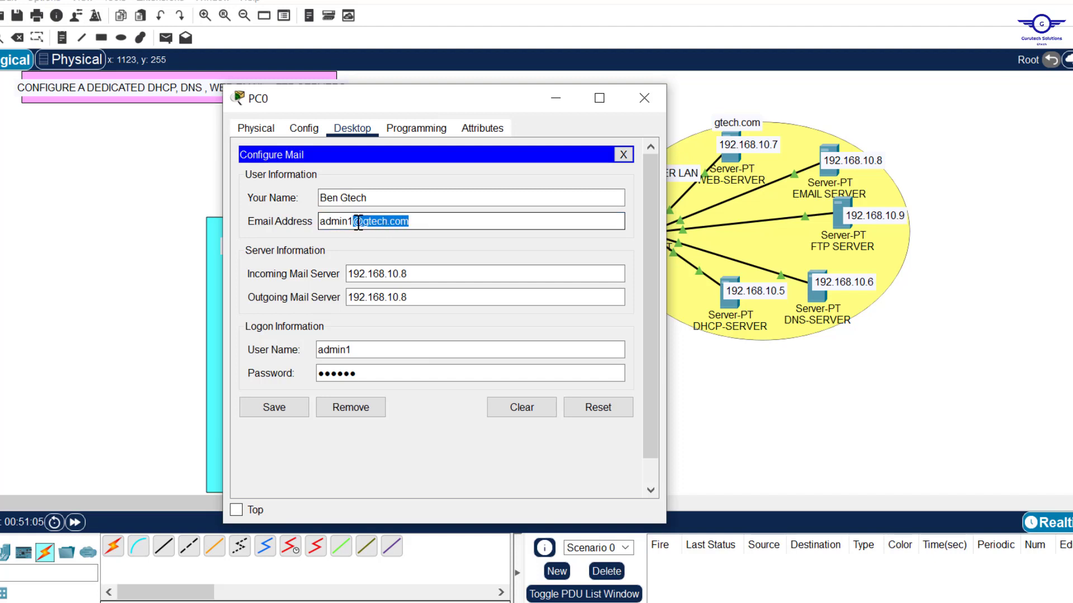
click(273, 409)
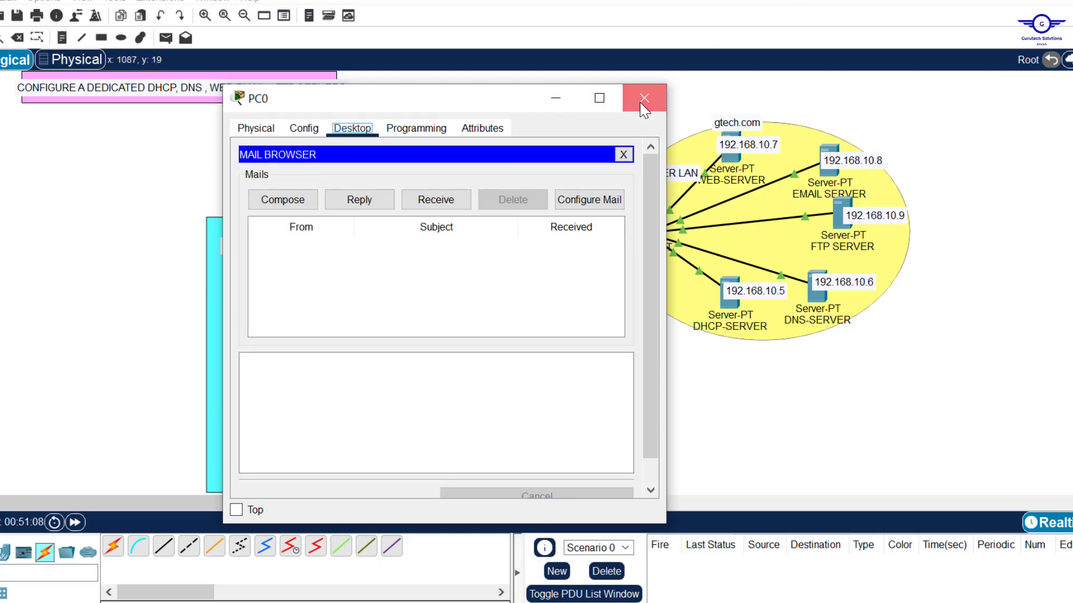
click(641, 103)
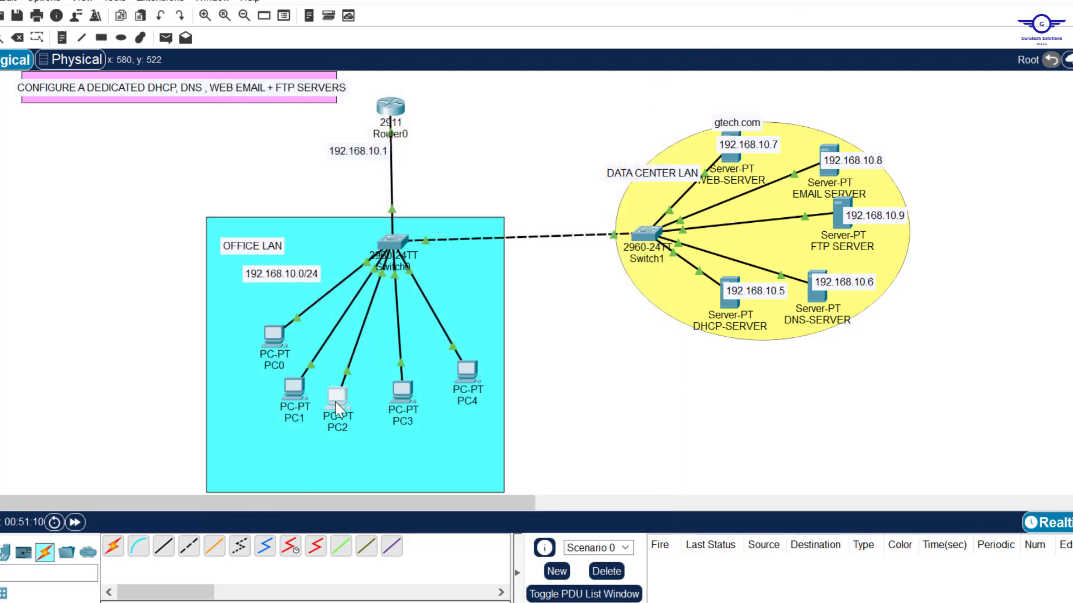
Open PC2's mail configuration and enter its display name and email address
click(335, 401)
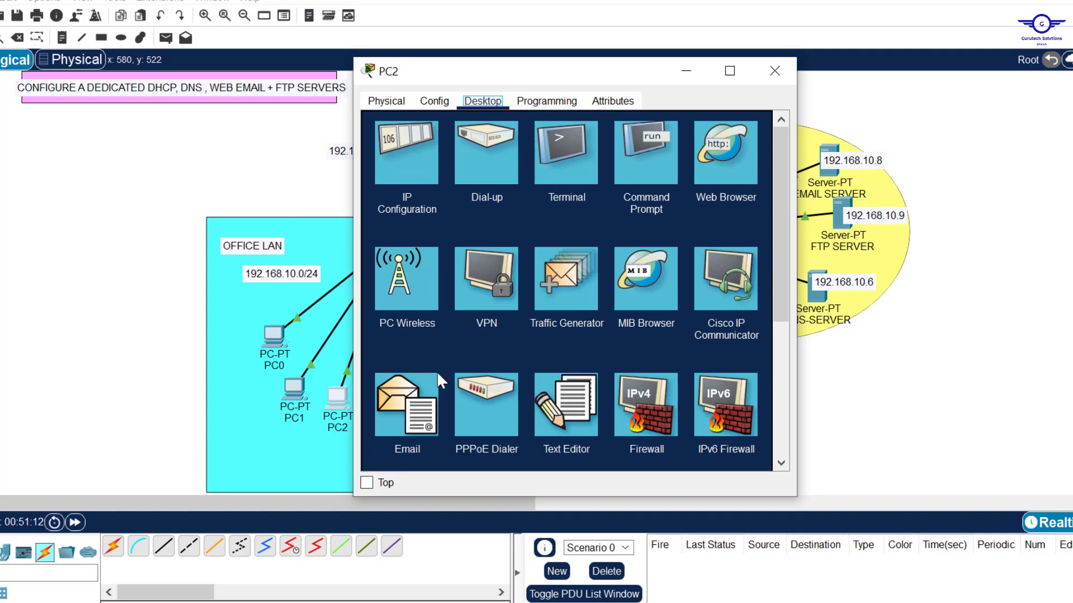
click(425, 394)
click(466, 166)
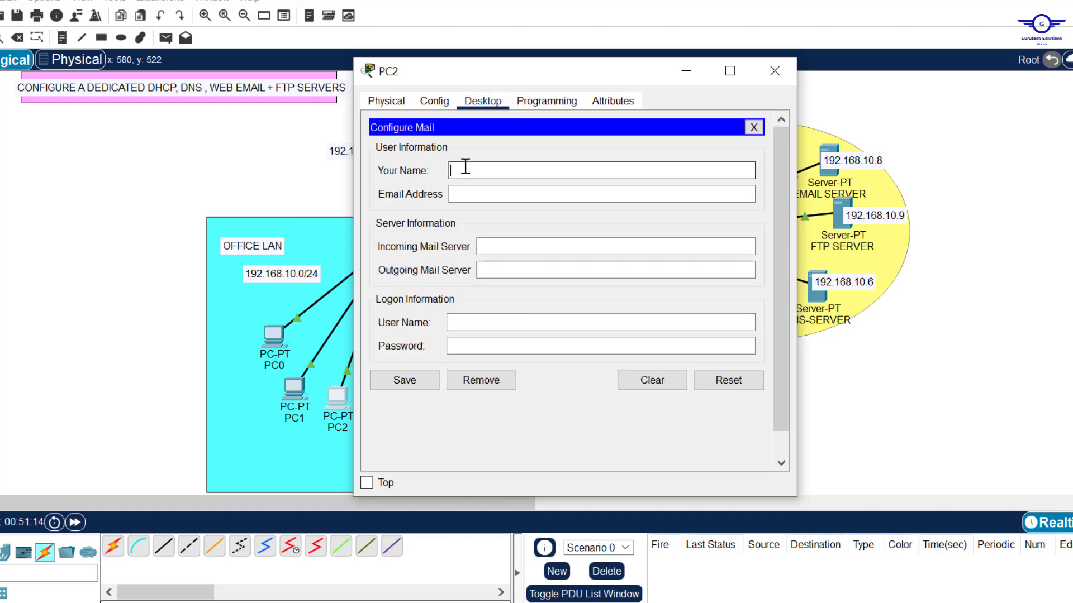
text(Ken Gtech)
click(466, 192)
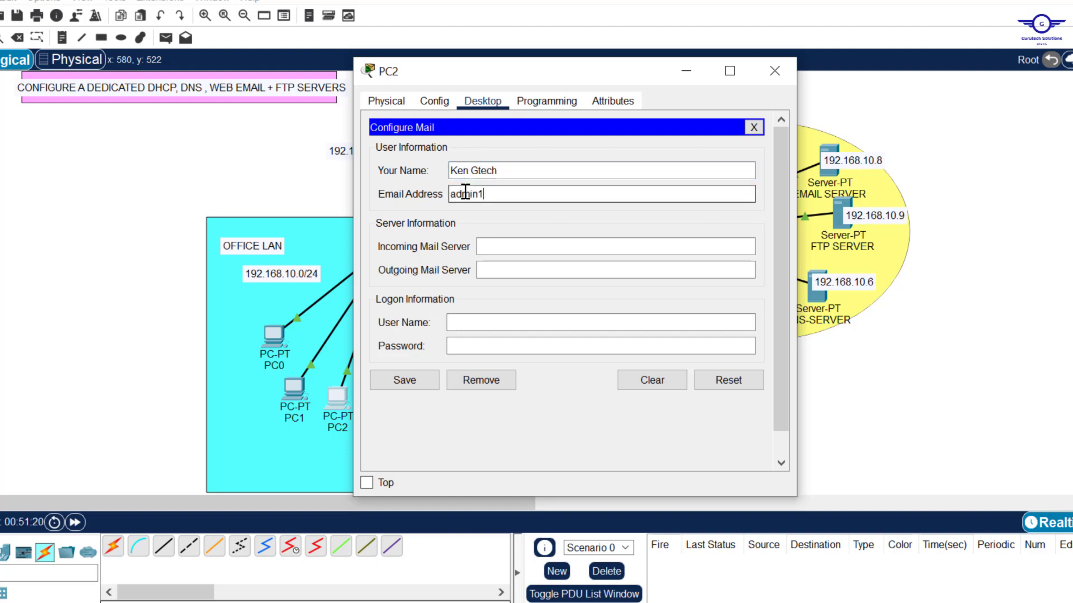
Set PC2's incoming and outgoing mail servers to 192.168.10.8
click(518, 250)
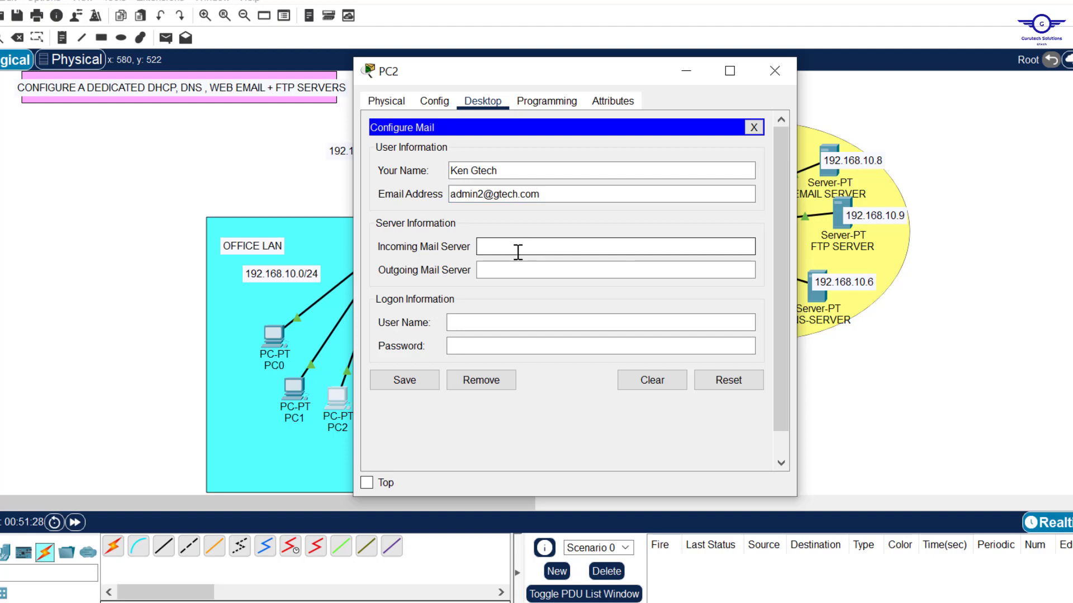
drag(598, 69, 458, 78)
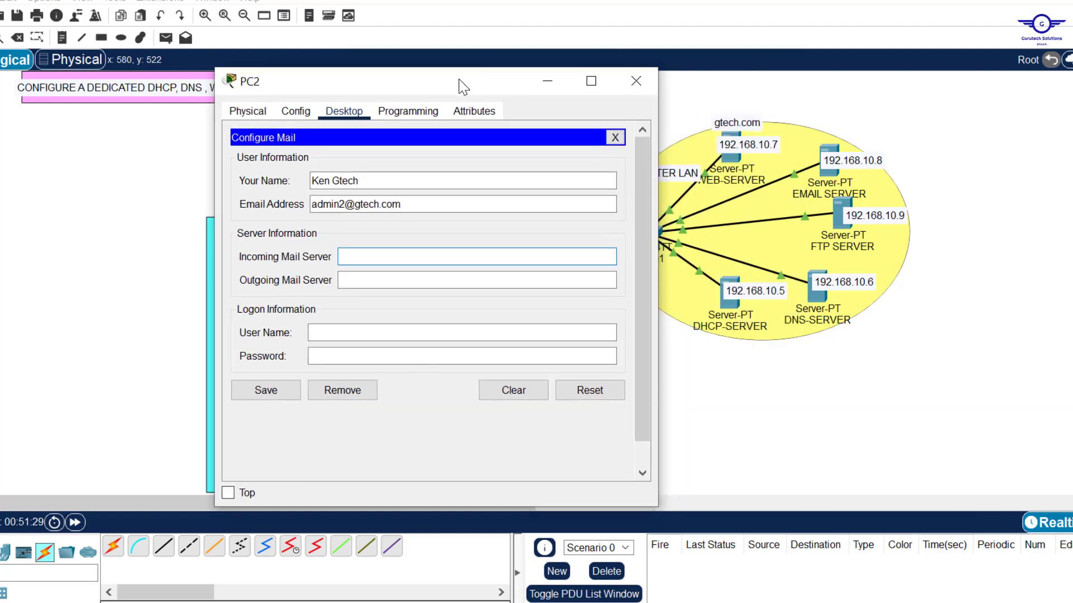
text(19)
key(BackSpace)
key(BackSpace)
key(BackSpace)
text(admin2)
key(BackSpace)
key(BackSpace)
key(BackSpace)
key(BackSpace)
key(BackSpace)
key(BackSpace)
text(192.168.10.8)
click(385, 278)
text(192.1)
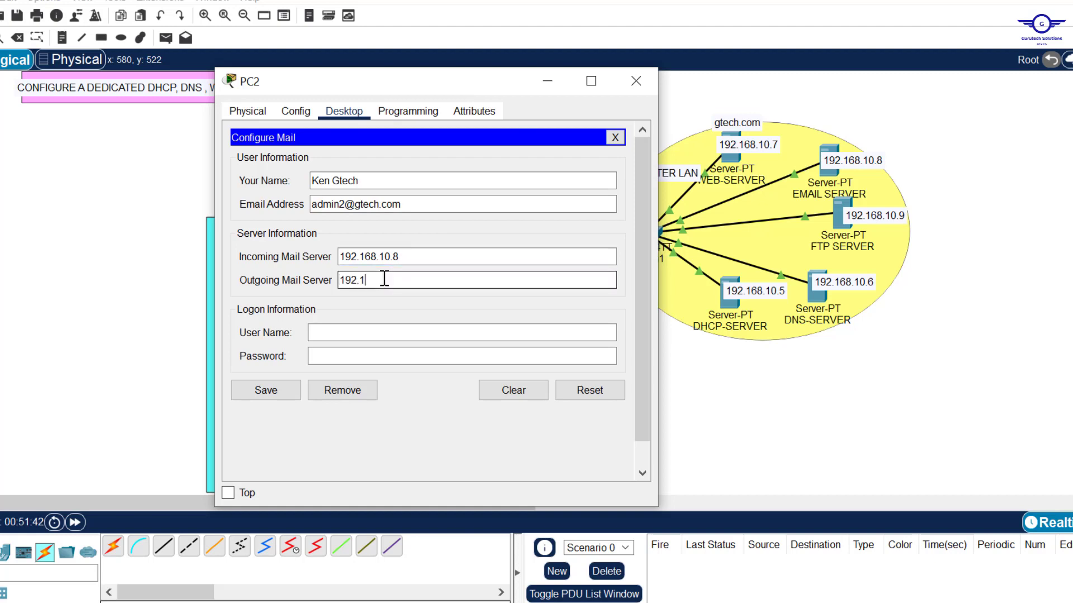
text(68.10.8)
Fill PC2's logon user name from the address and its password, then save and close
click(336, 338)
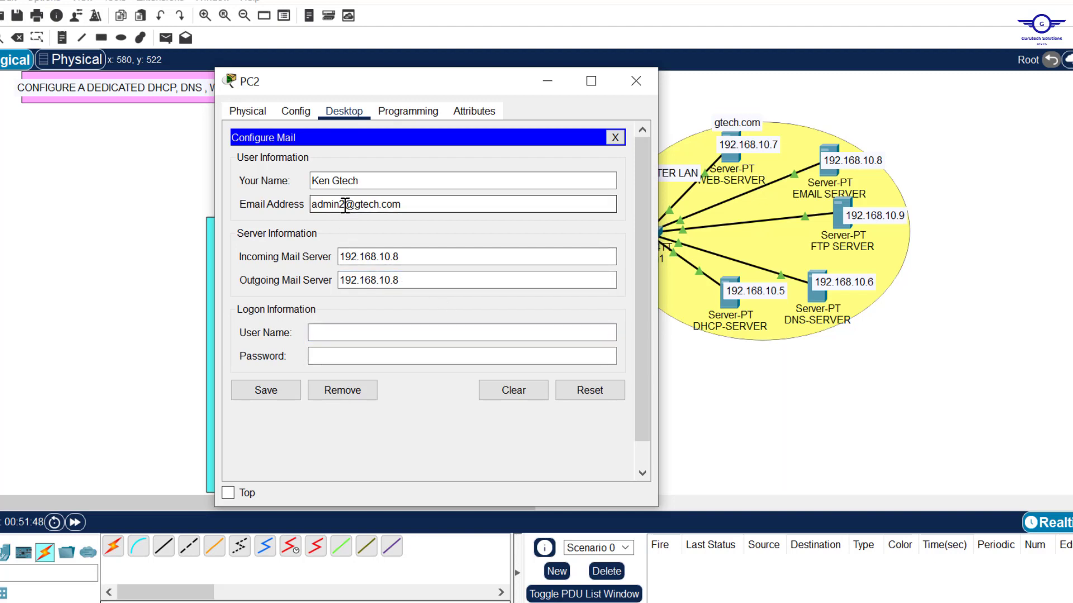
drag(347, 205, 307, 205)
key(ctrl+c)
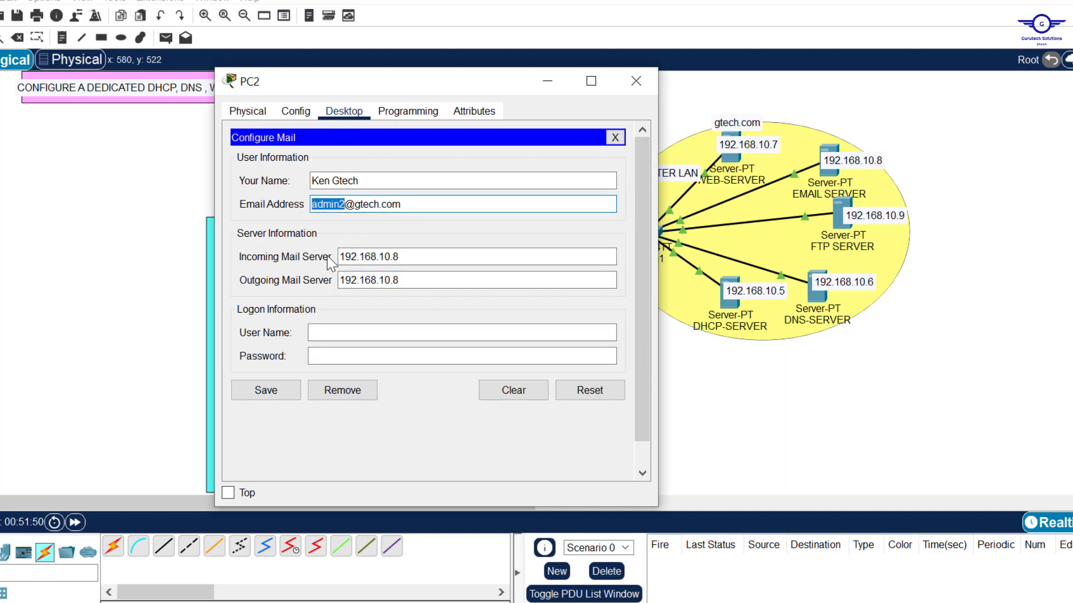
click(320, 334)
key(ctrl+v)
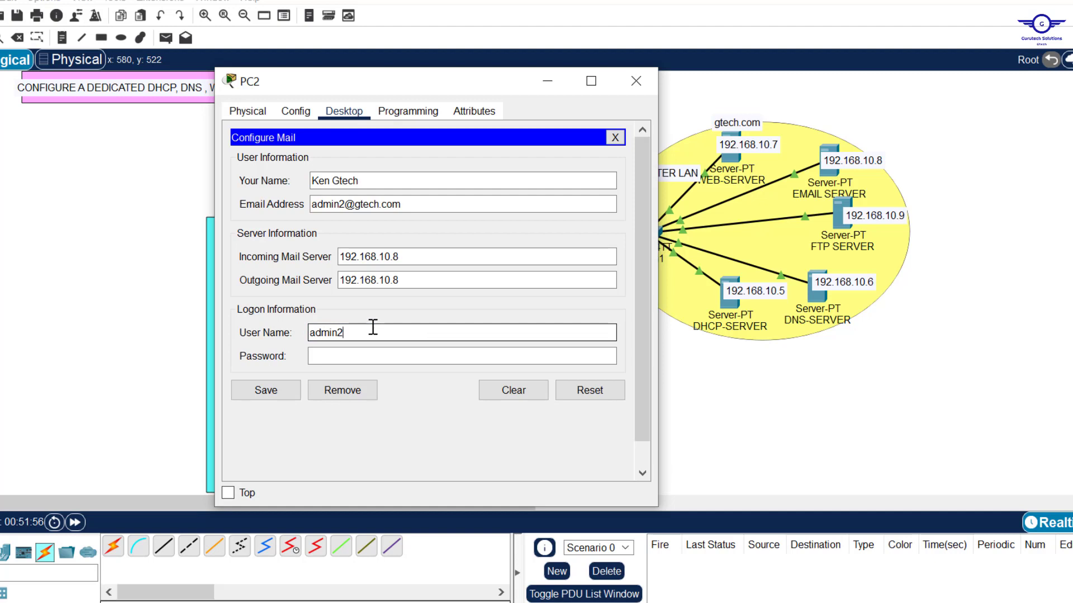
click(330, 358)
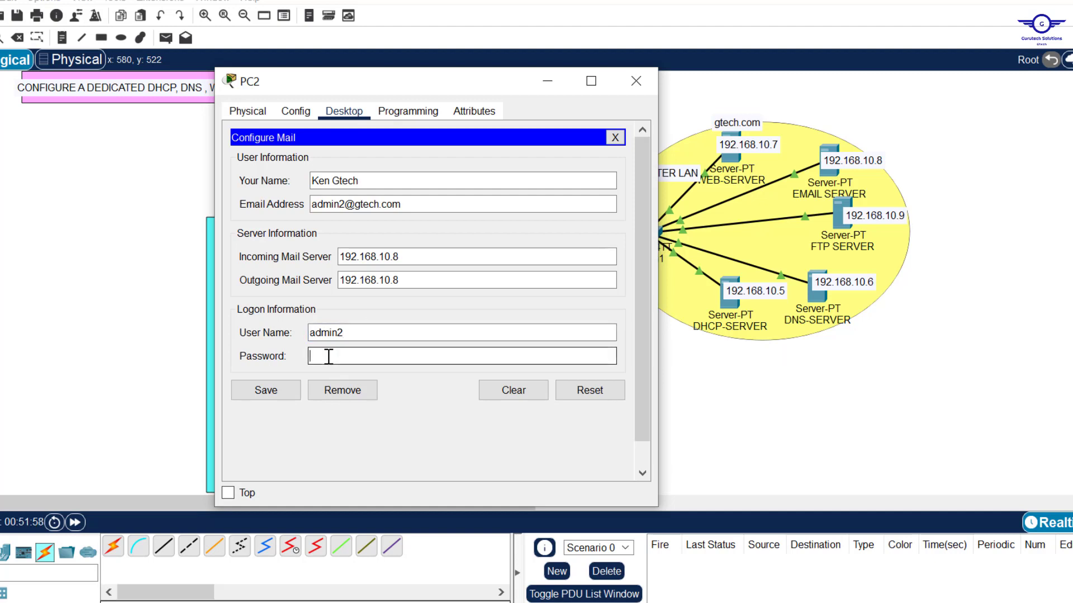
text(admin2)
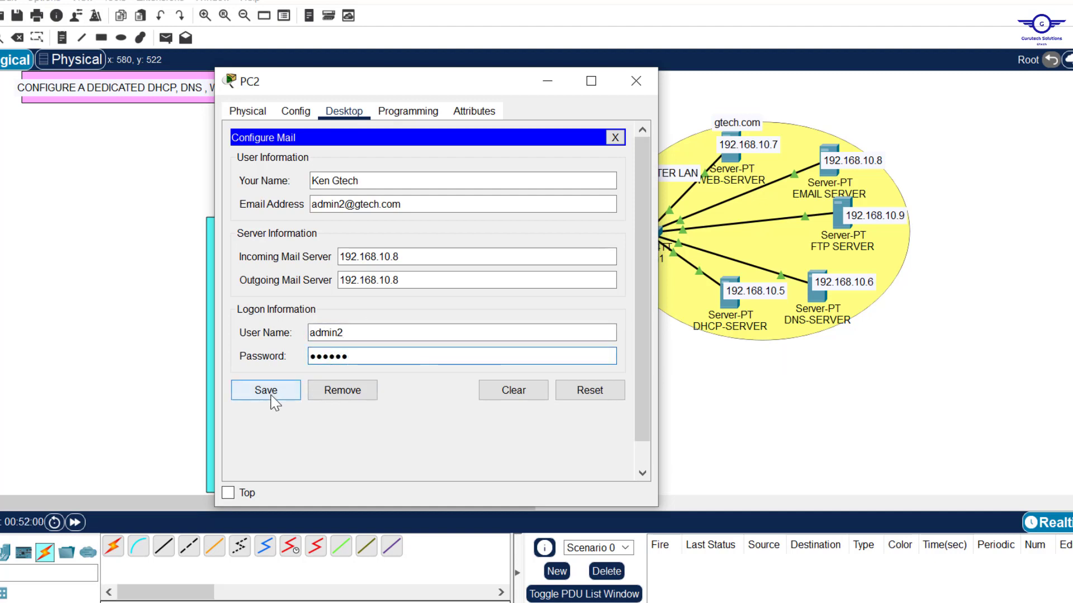
click(269, 395)
click(636, 81)
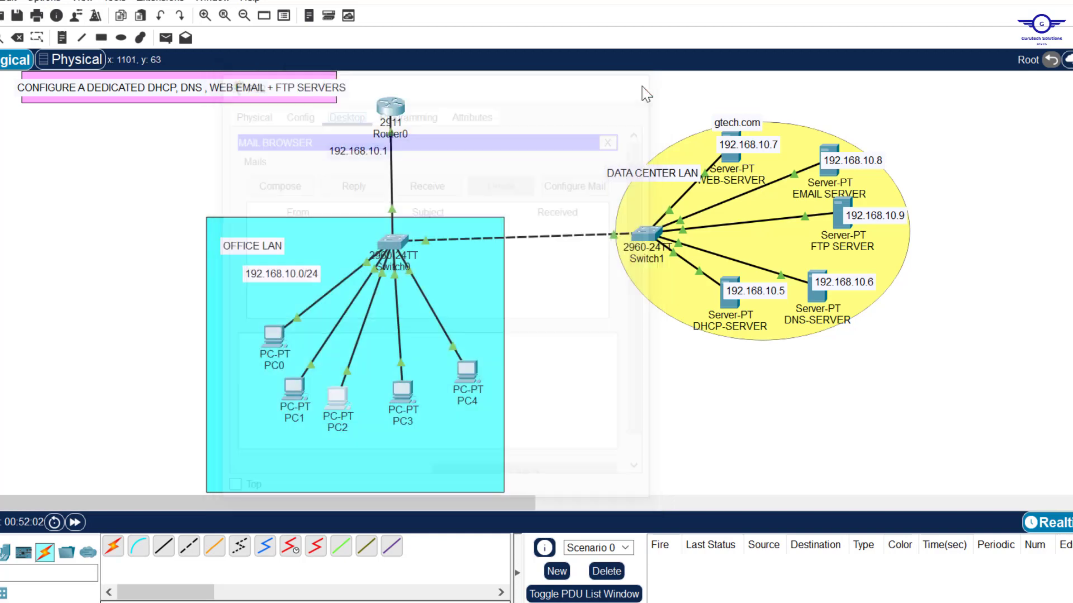
Enter PC4's display name, email address and 192.168.10.8 incoming and outgoing servers
click(468, 379)
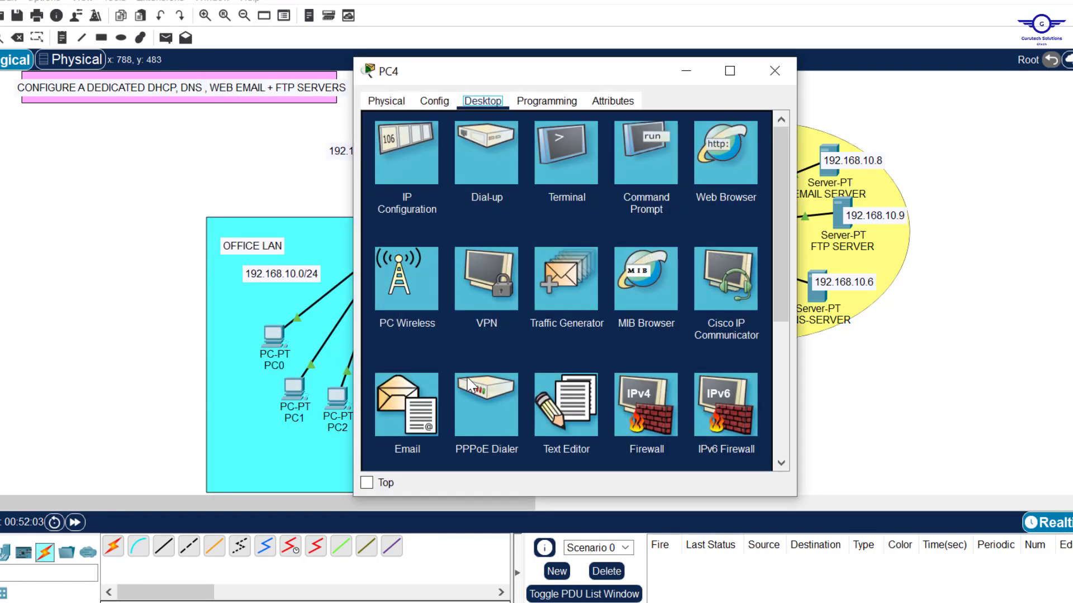
click(405, 400)
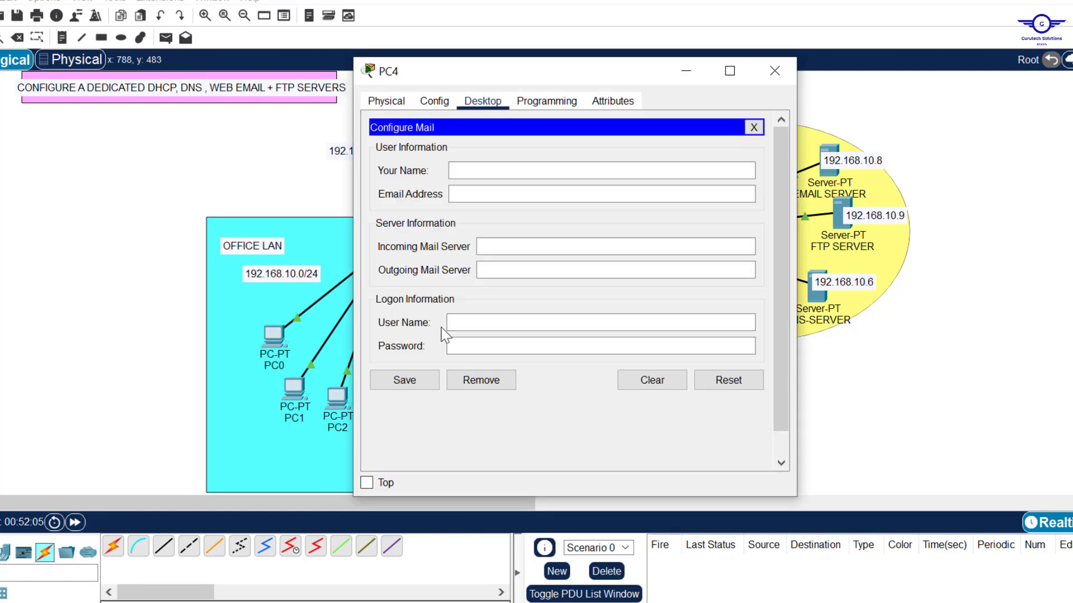
click(471, 173)
text(Da)
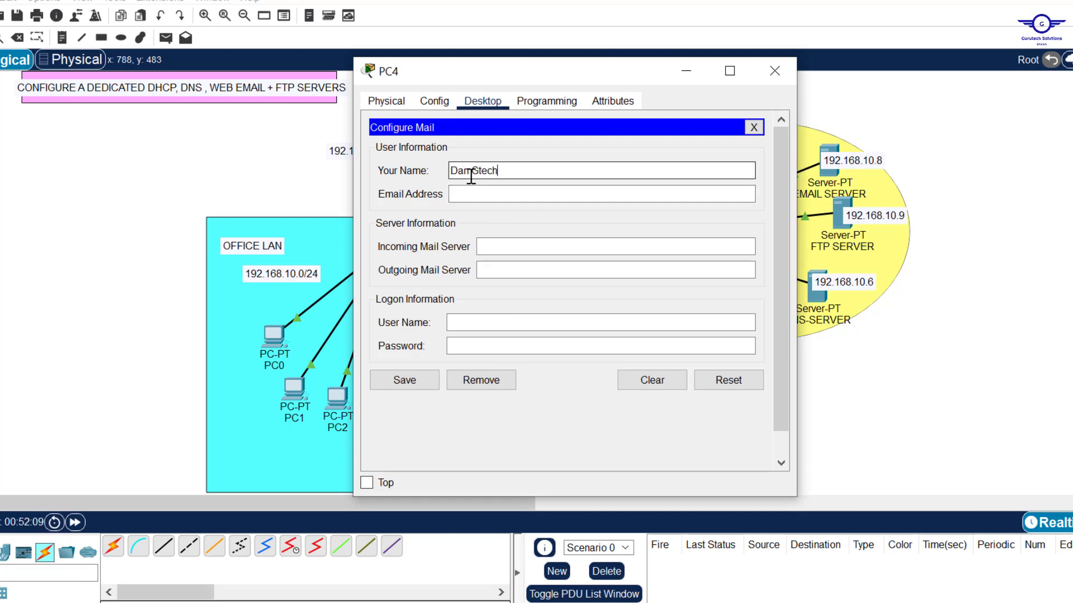
text(n Gtech)
click(467, 189)
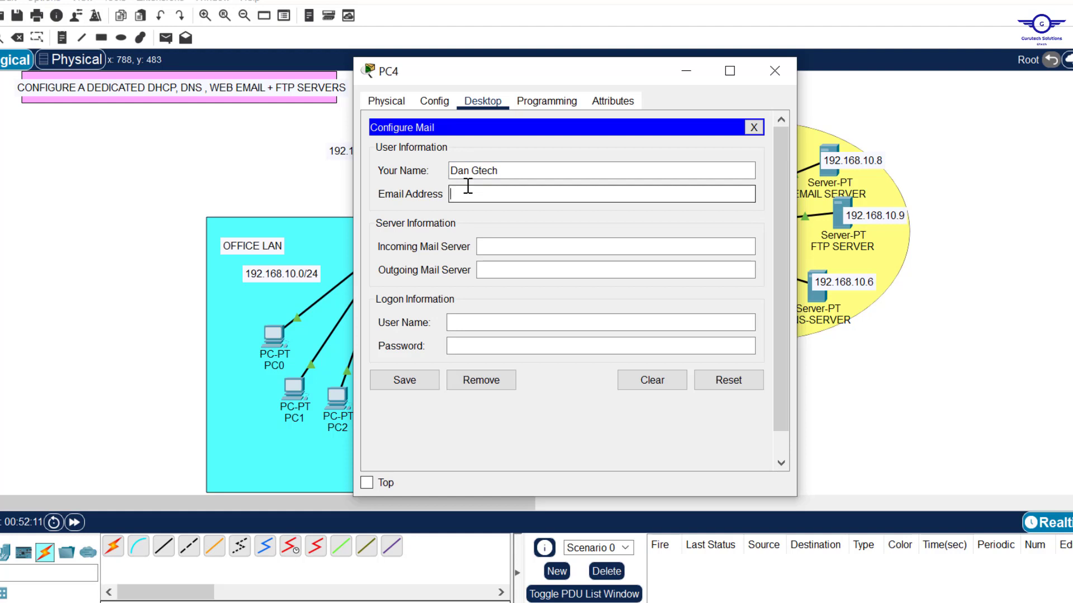
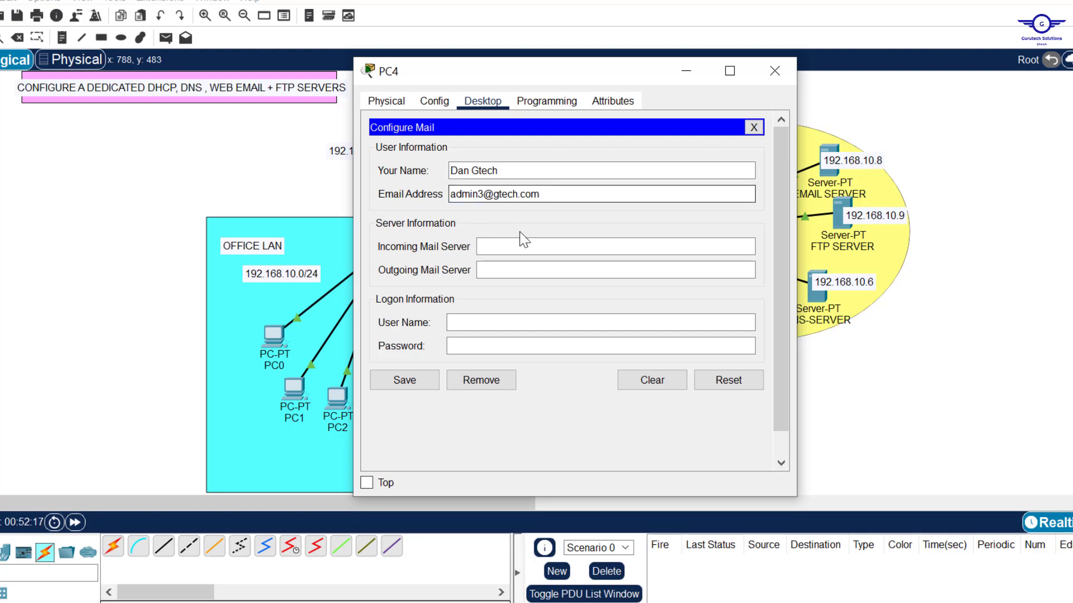
click(513, 251)
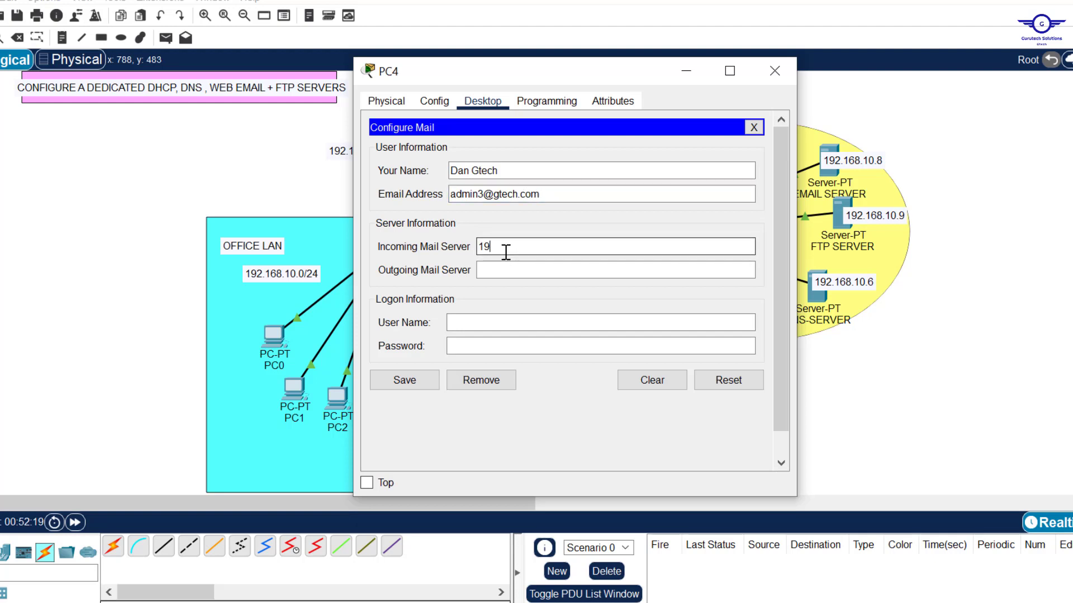
text(192.10)
text(8.10.8)
click(498, 269)
text(192)
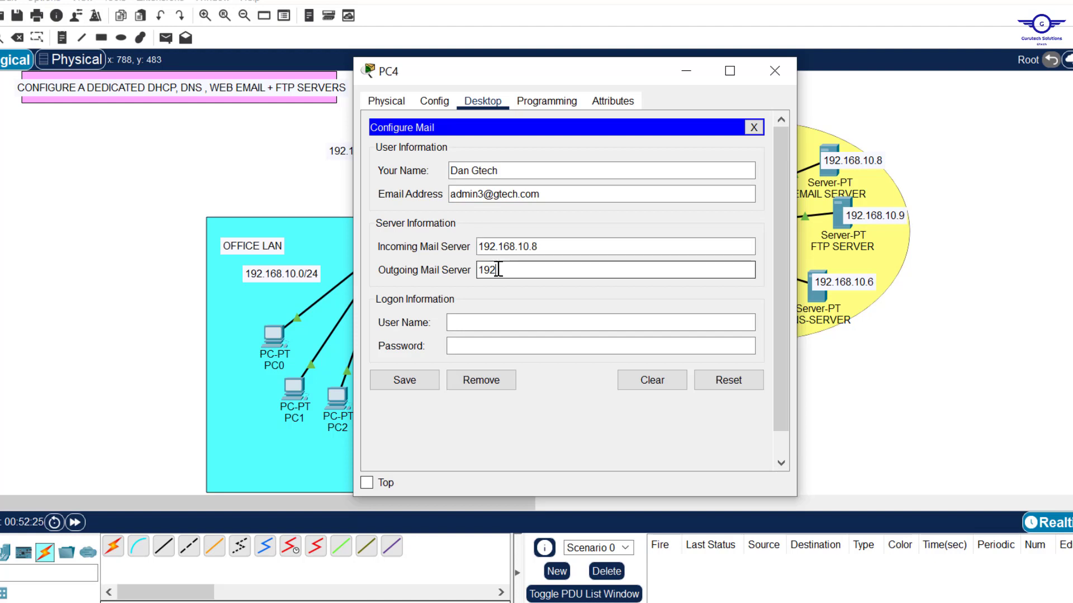
text(.168.10)
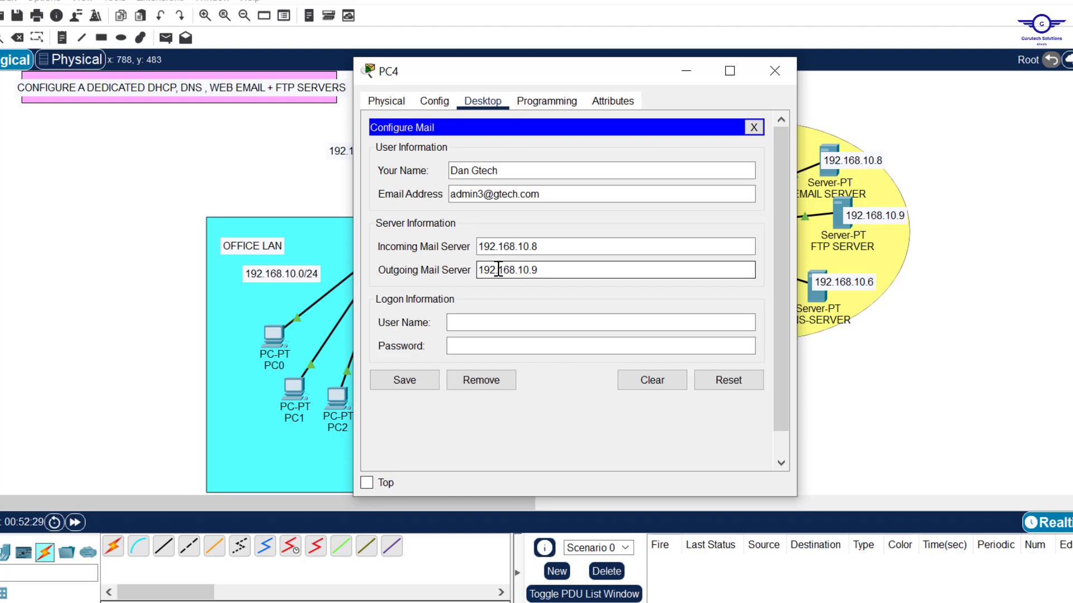
text(.8)
Fill PC4's logon user name and password, save, and close PC4
click(487, 325)
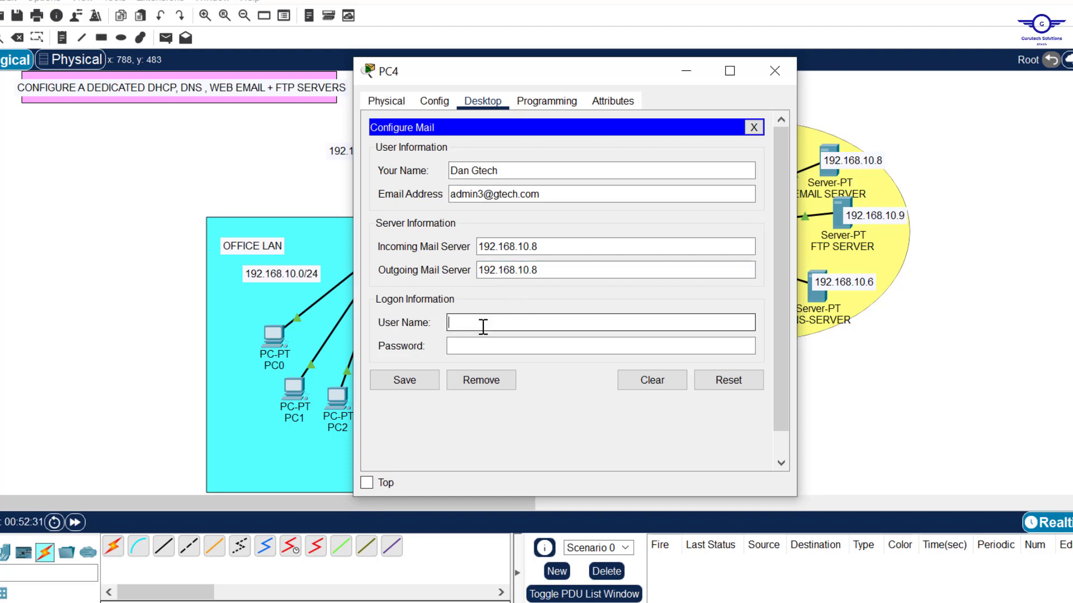
drag(484, 194, 441, 195)
key(ctrl+c)
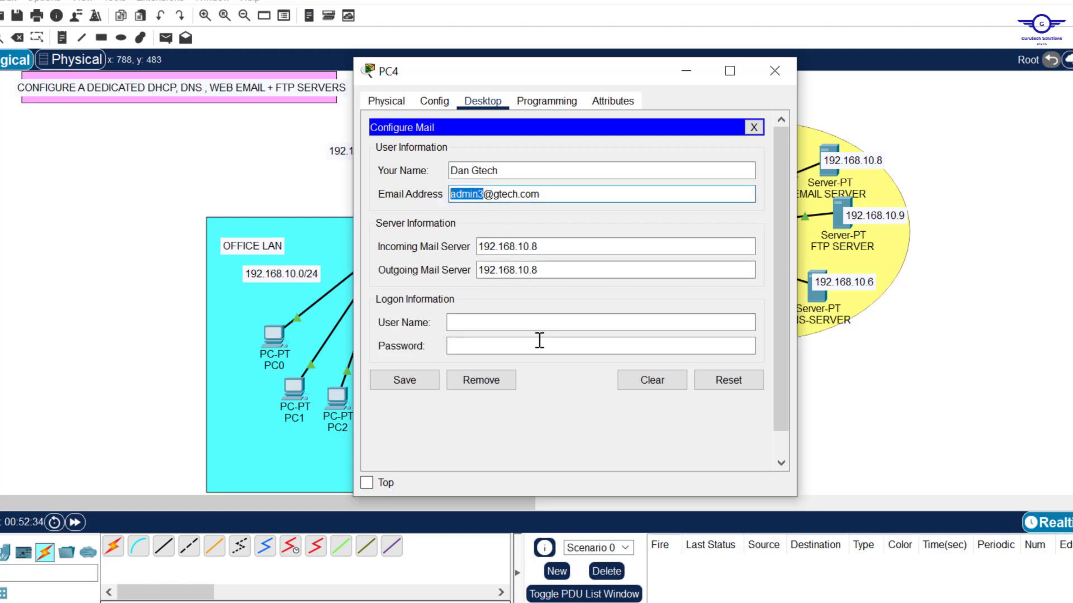
click(488, 320)
key(ctrl+v)
click(468, 347)
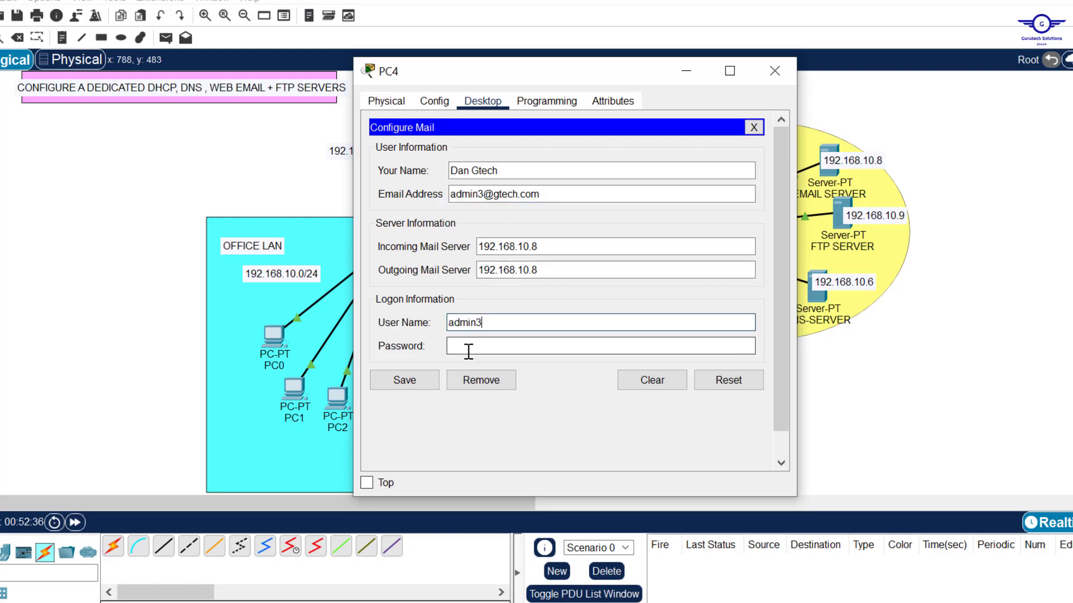
key(ctrl+v)
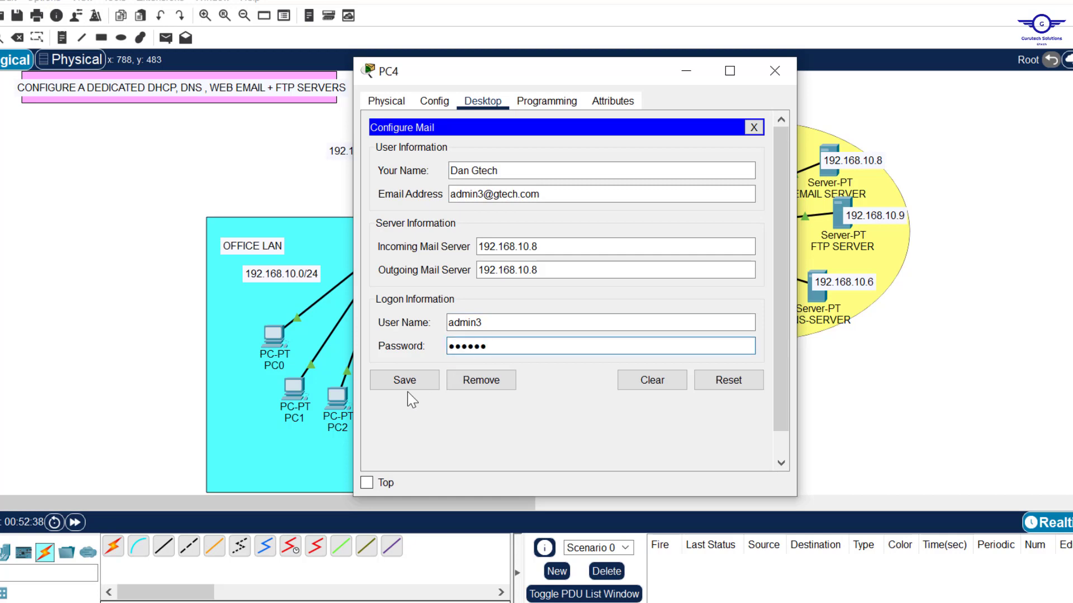
click(403, 382)
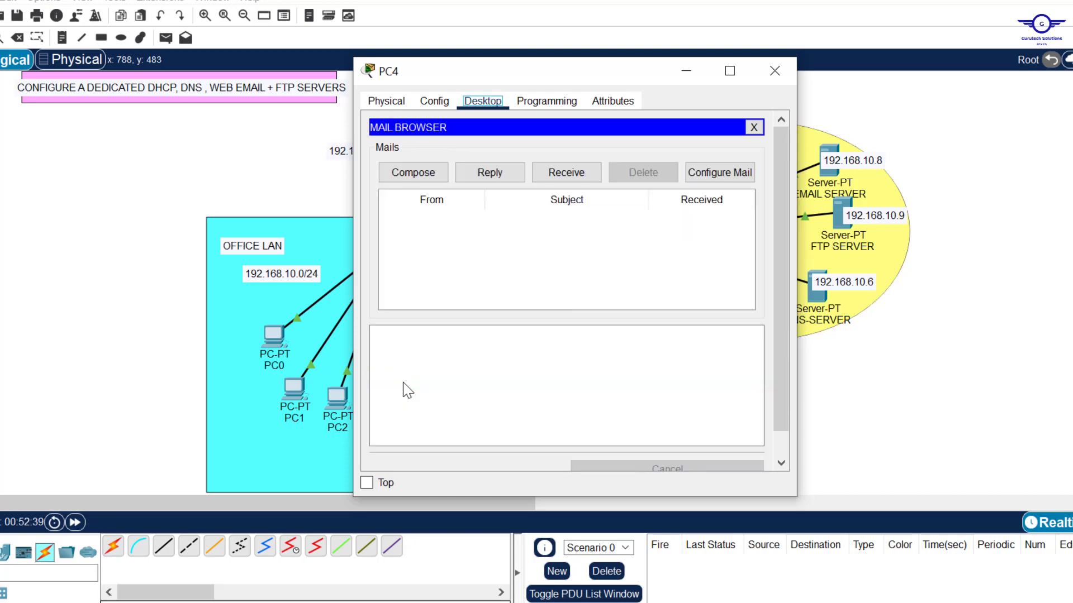
click(778, 72)
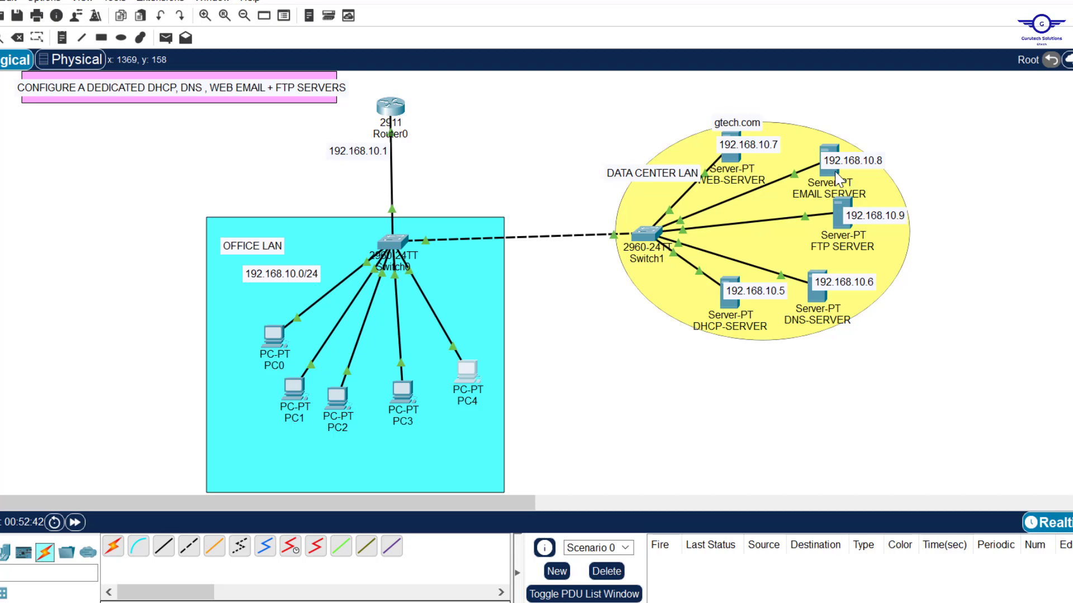
click(829, 164)
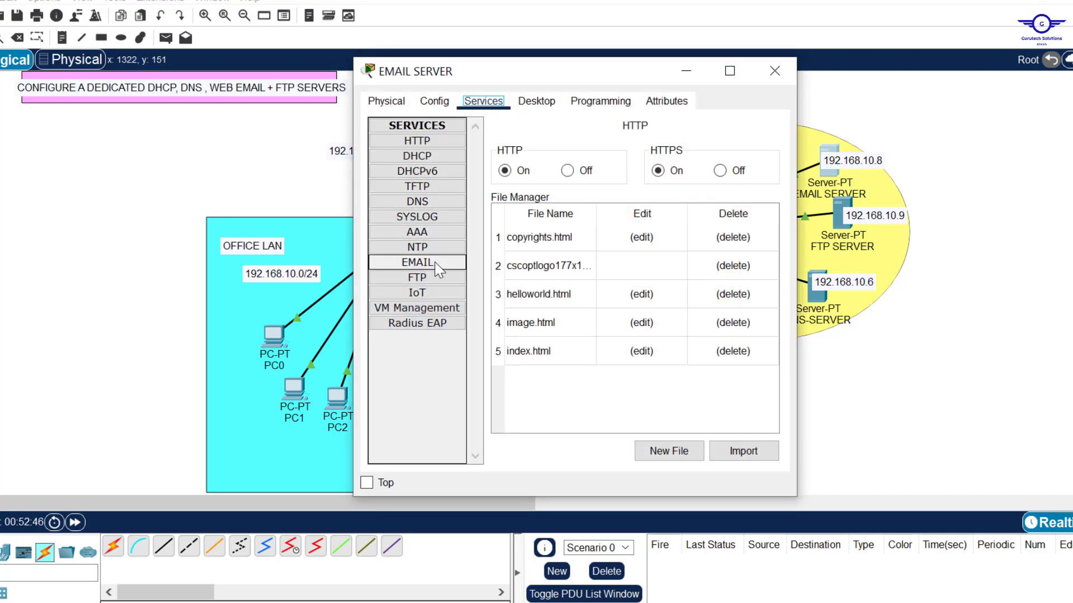
Review the three mail accounts in the EMAIL SERVER's Email service, then close it
click(435, 262)
click(530, 285)
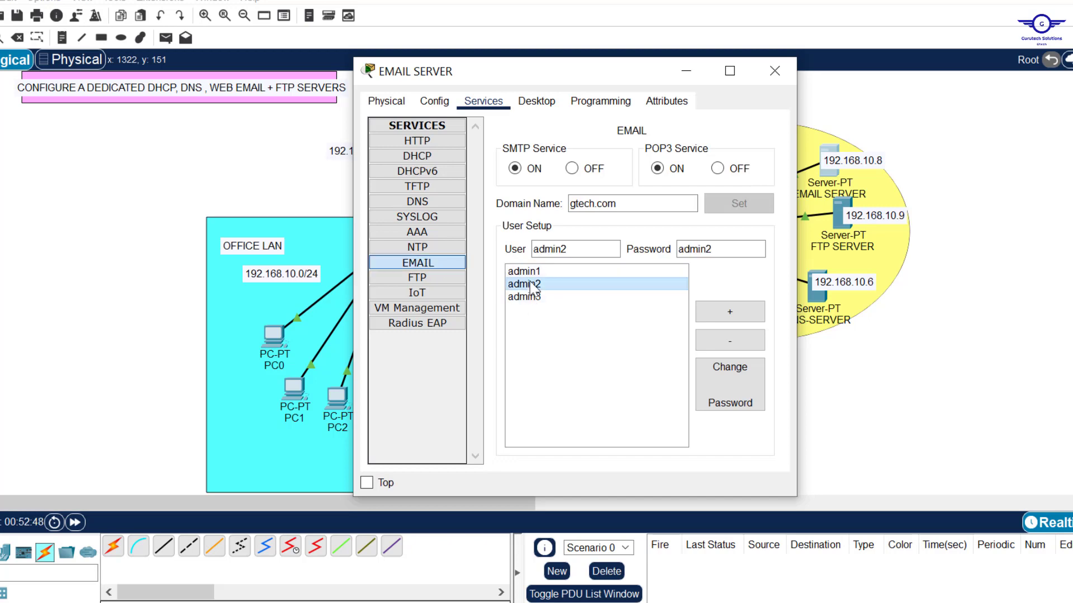
click(532, 297)
click(536, 272)
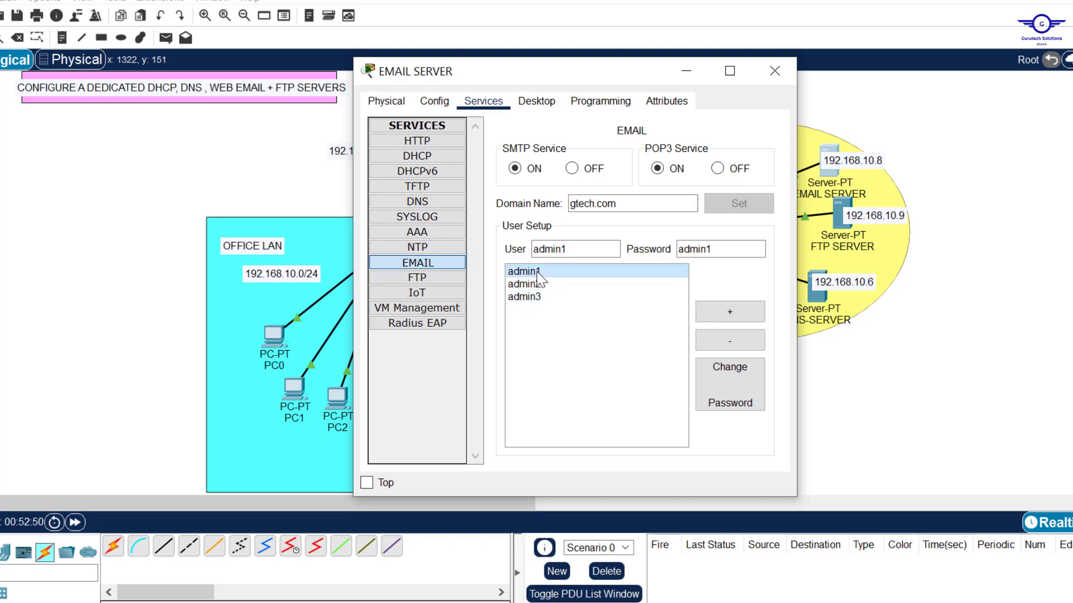
click(773, 75)
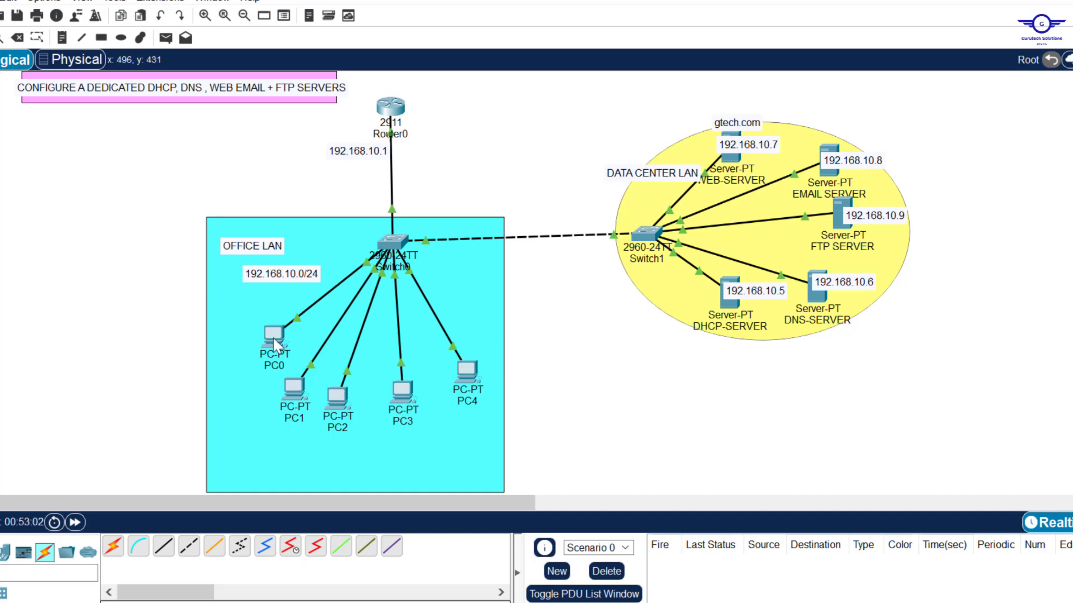
Recheck PC2's saved email address and server settings, save again and close PC2
click(336, 398)
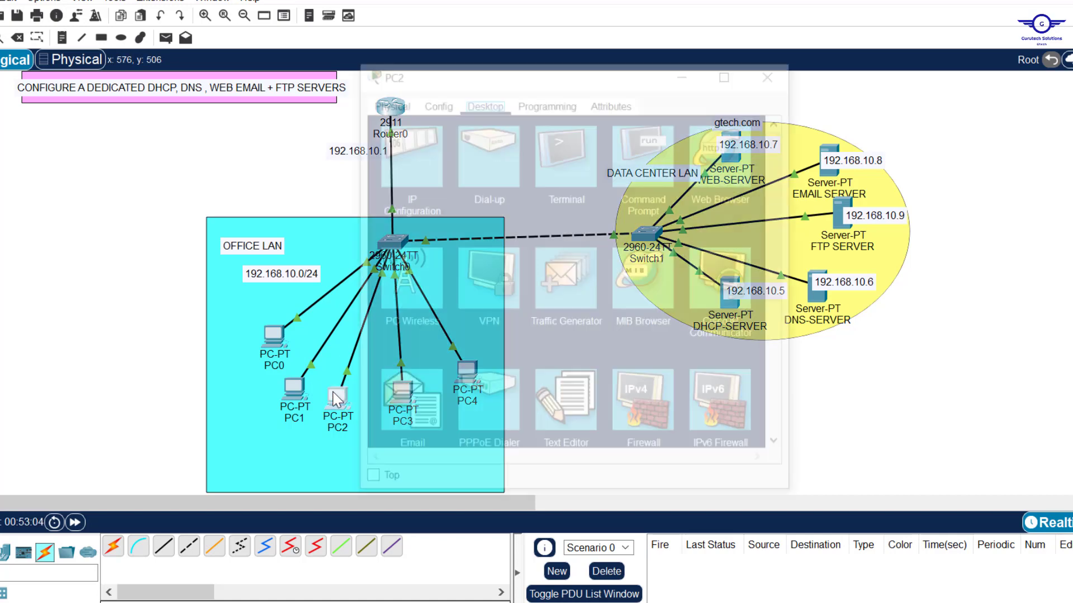
click(411, 394)
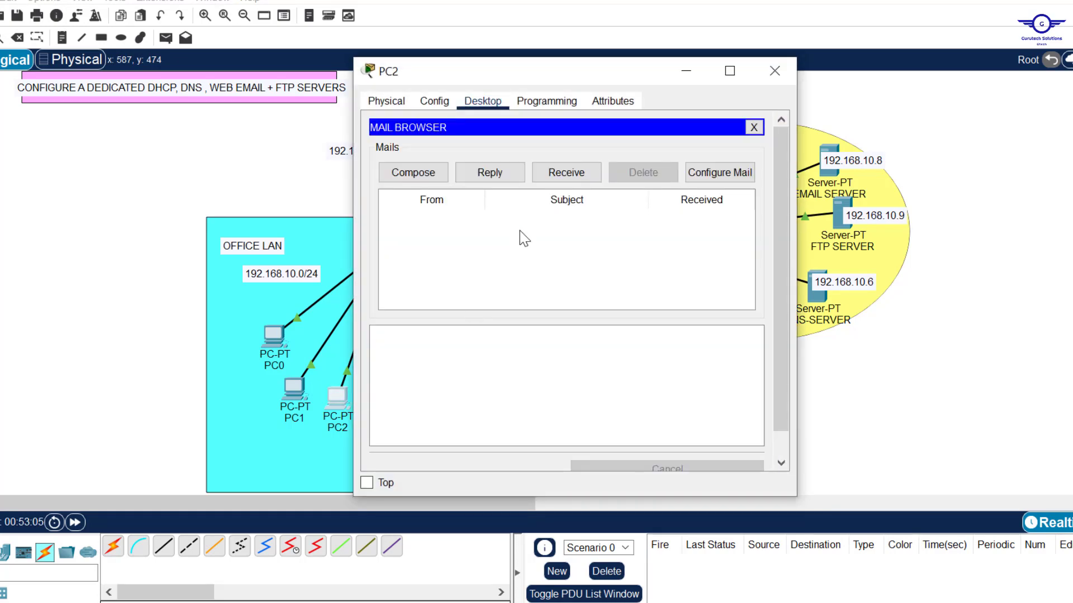
click(720, 173)
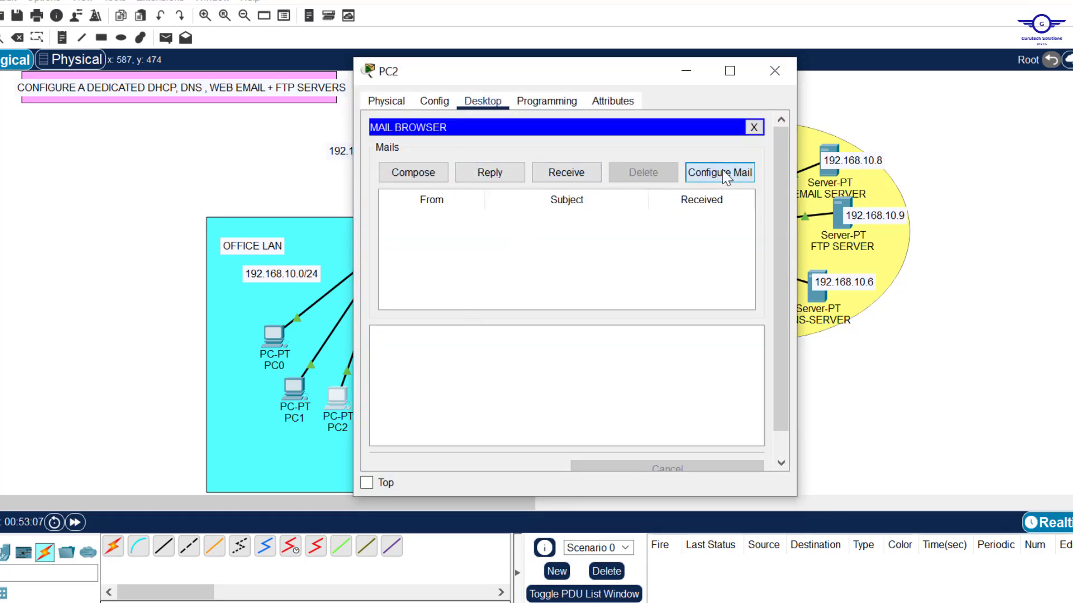
drag(553, 198, 421, 192)
key(ctrl+c)
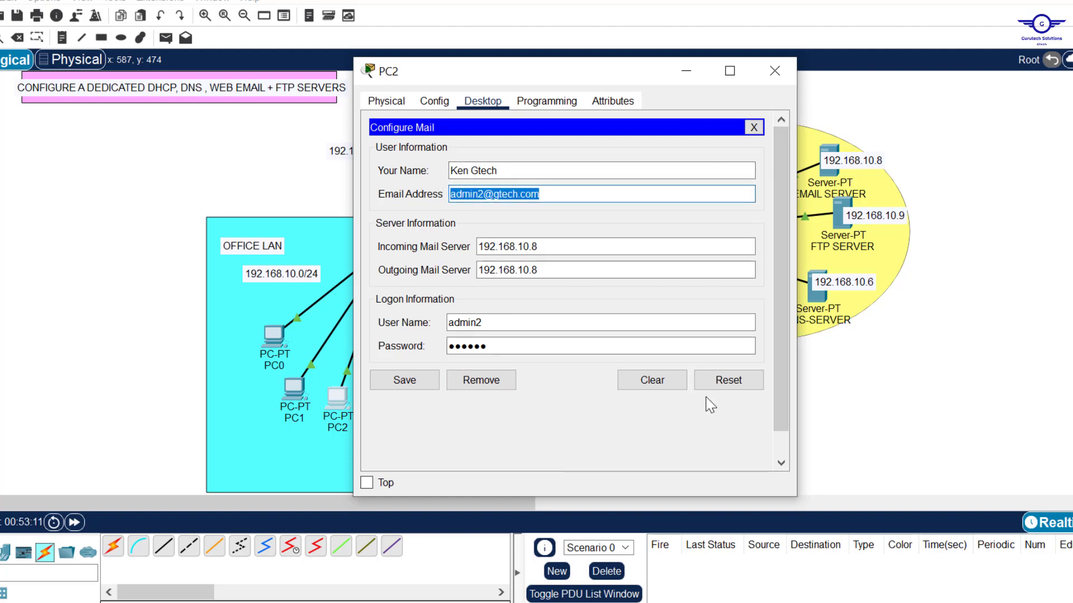
click(421, 382)
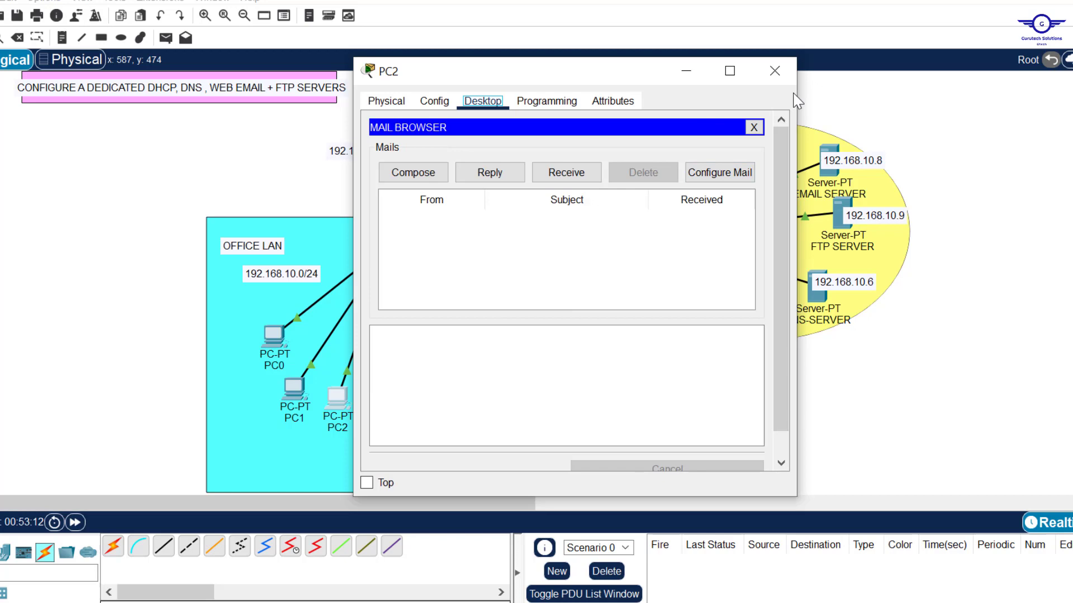
click(775, 70)
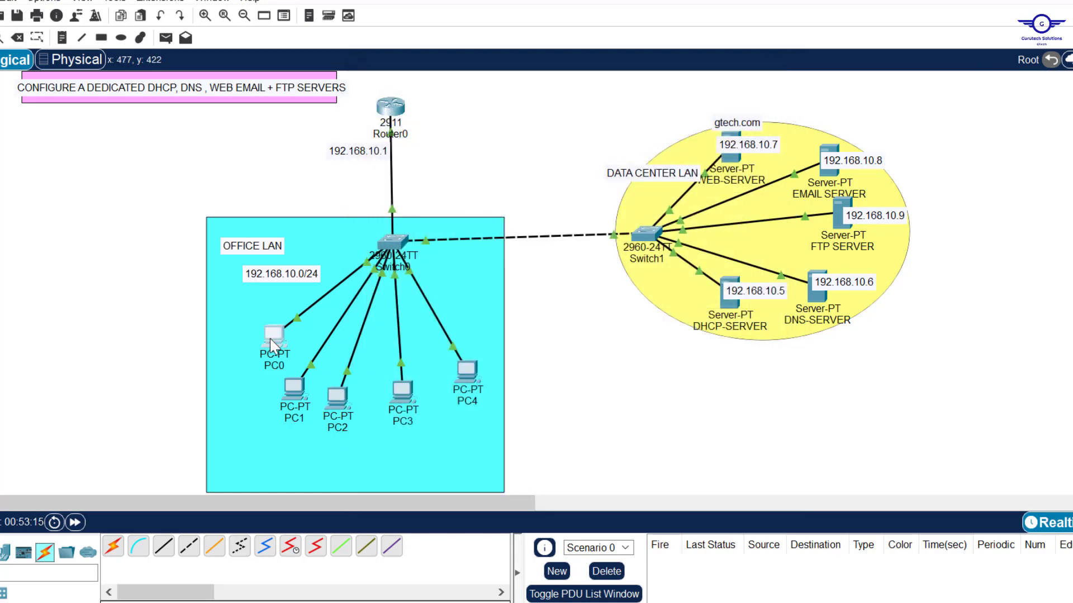
Compose and send a 'Test' email from PC0's mail browser
click(269, 339)
click(409, 411)
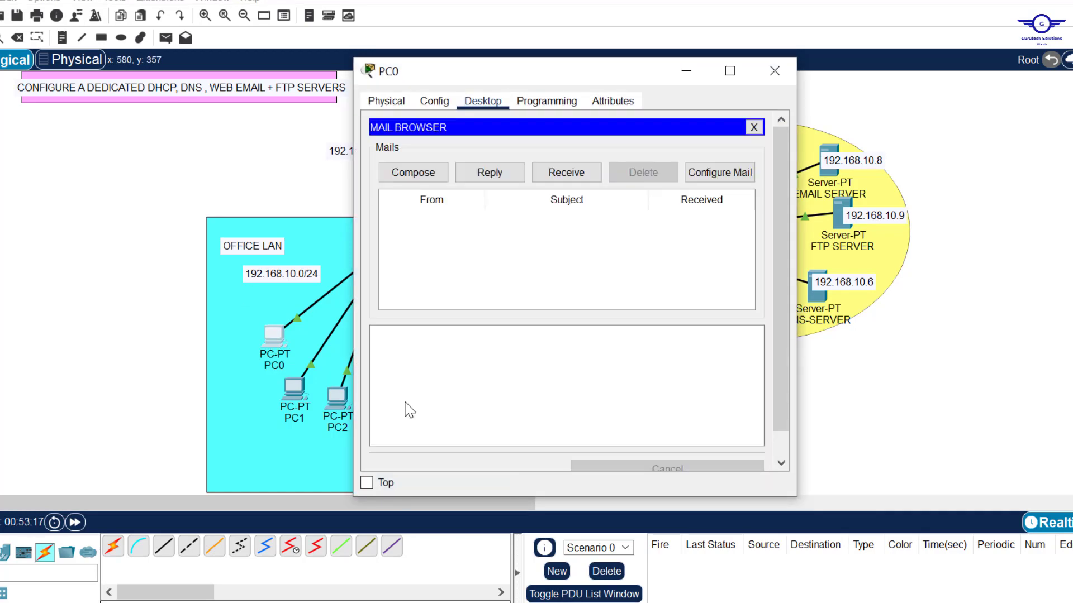
click(408, 174)
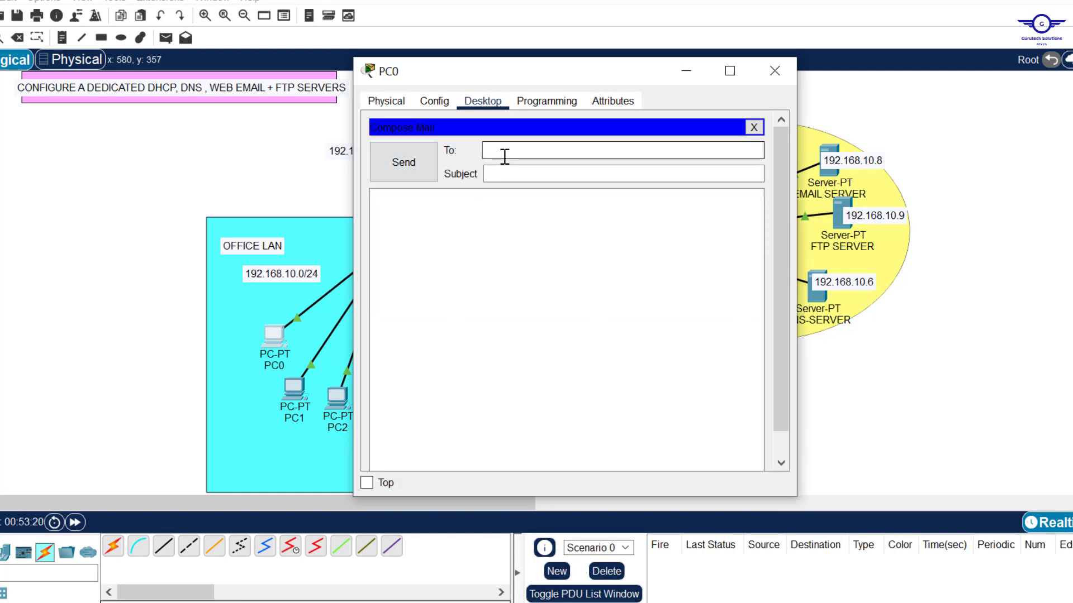
key(ctrl+v)
click(512, 172)
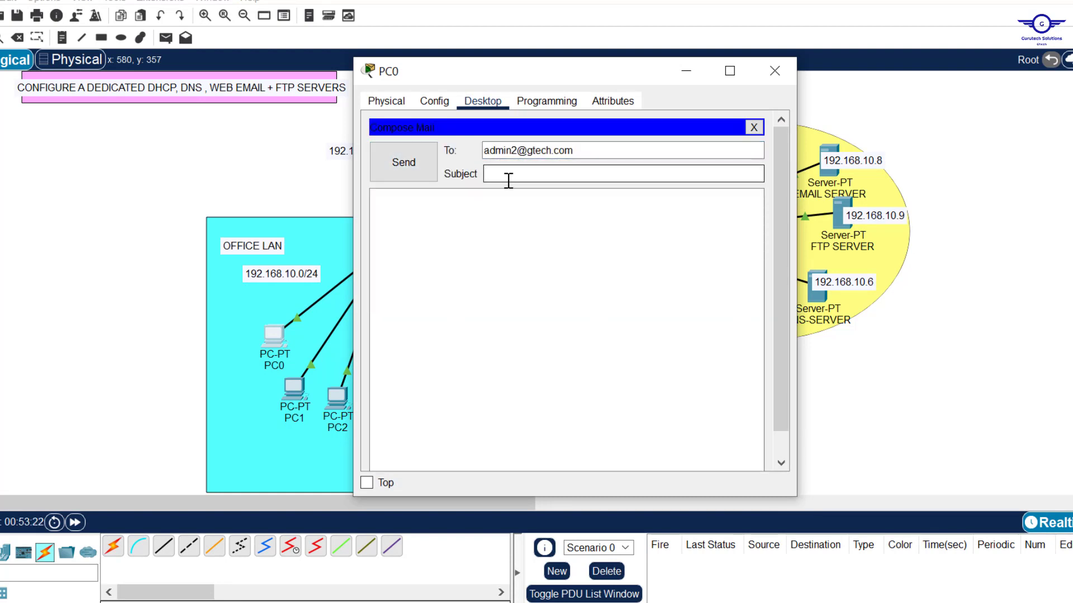
click(440, 234)
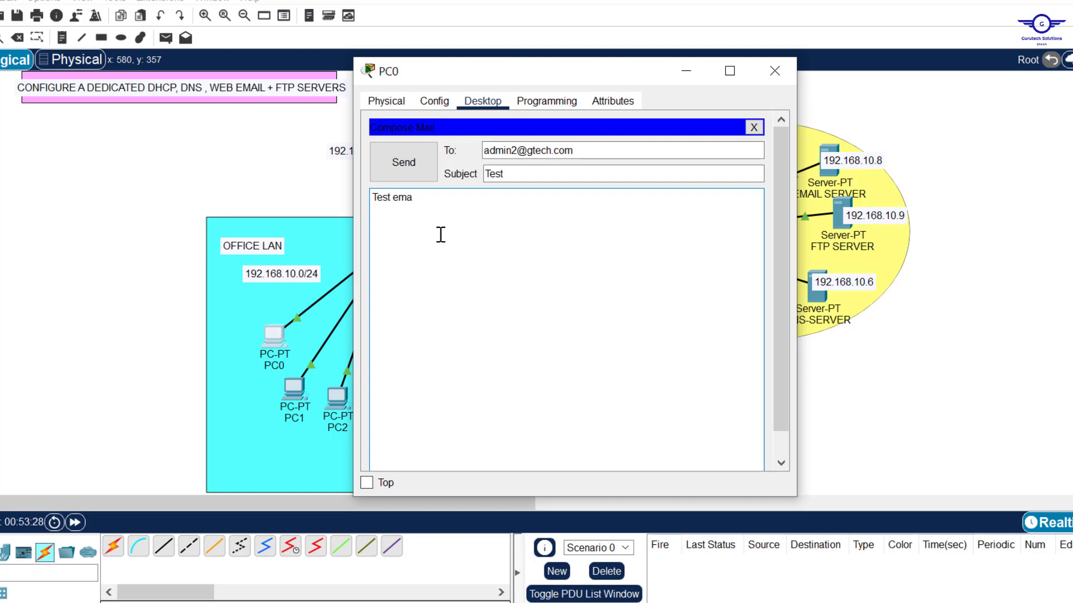
click(407, 164)
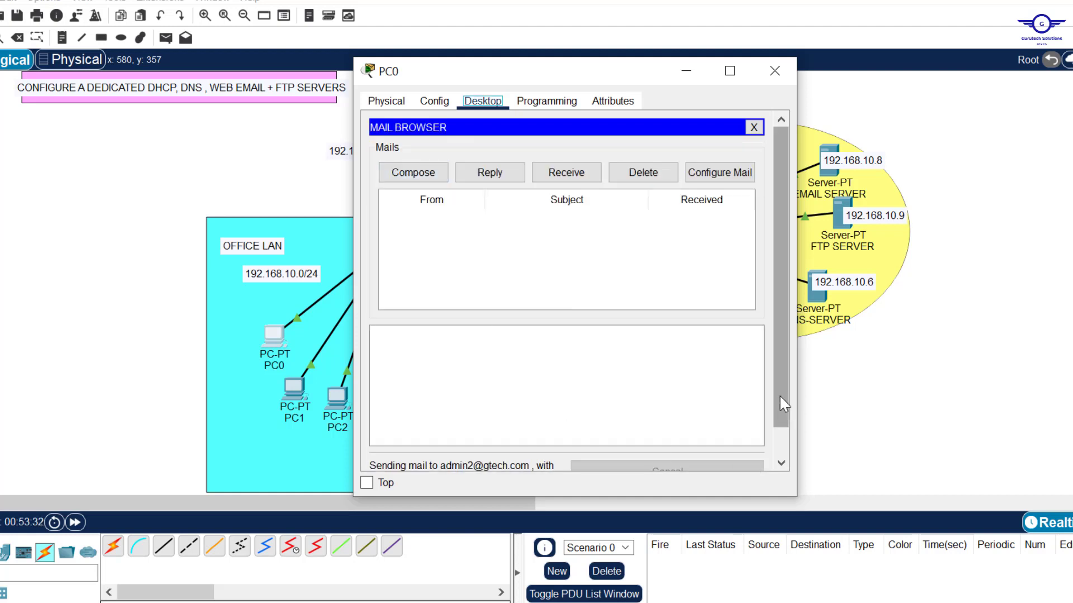
scroll(779, 394, down, 1)
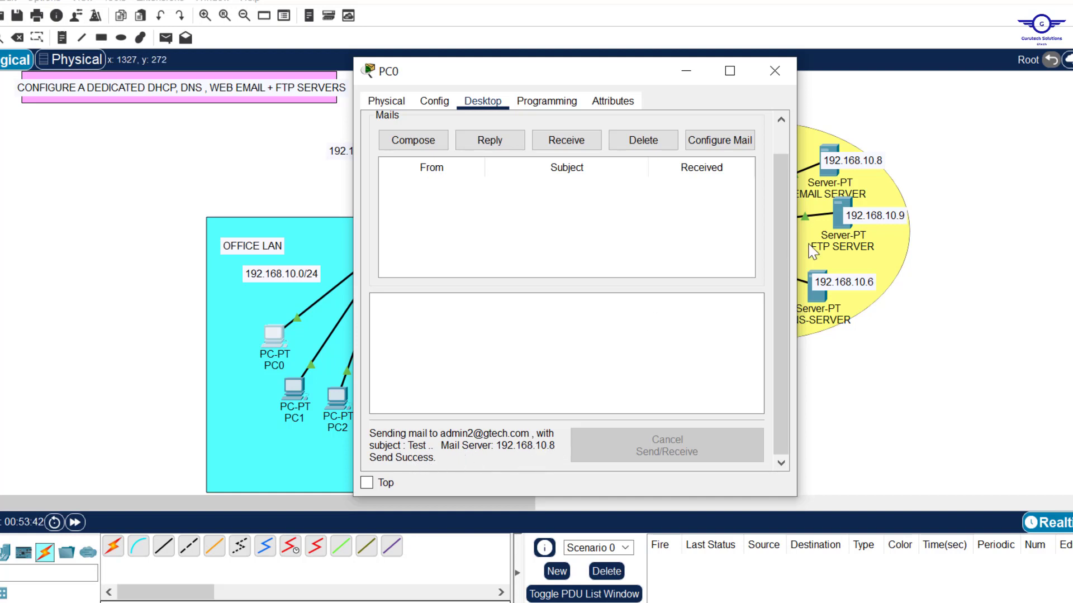
scroll(778, 253, up, 3)
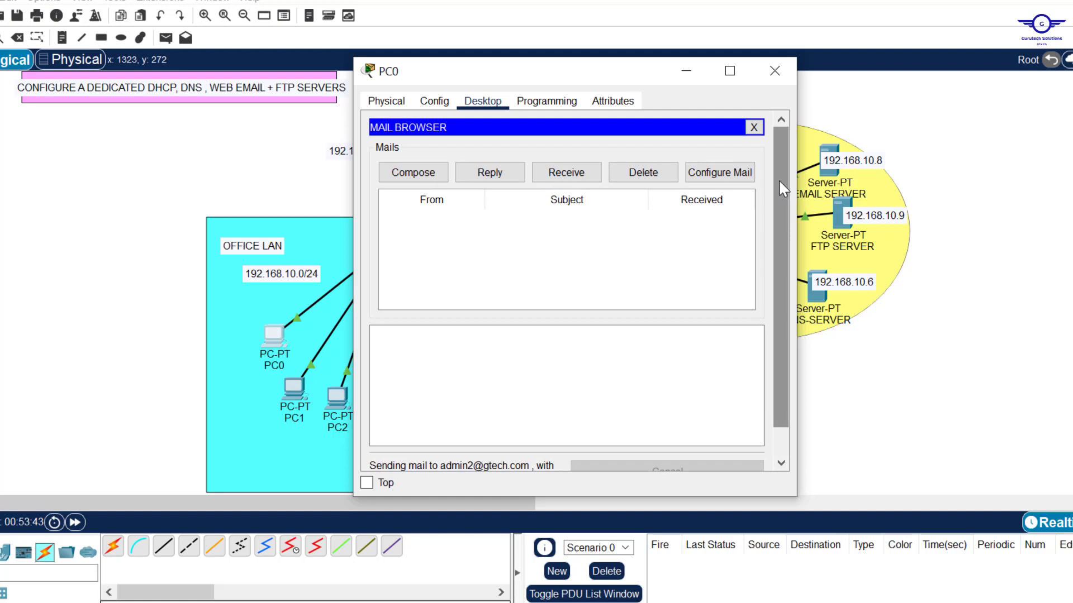
Send another 'Test' email with the recipient's mailbox number changed to 3, then close PC0
click(416, 173)
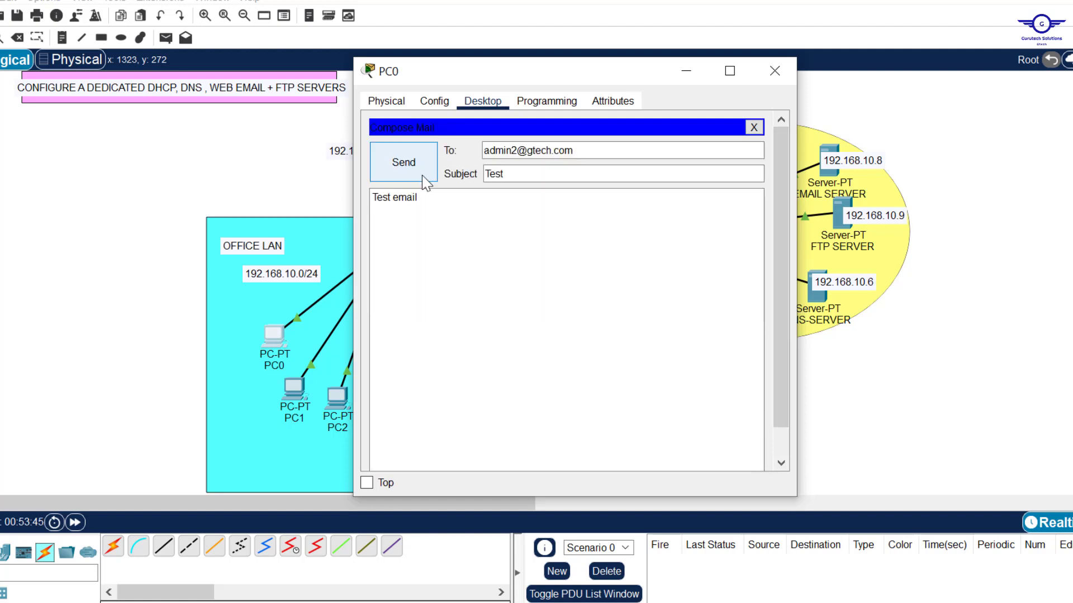
click(516, 149)
key(BackSpace)
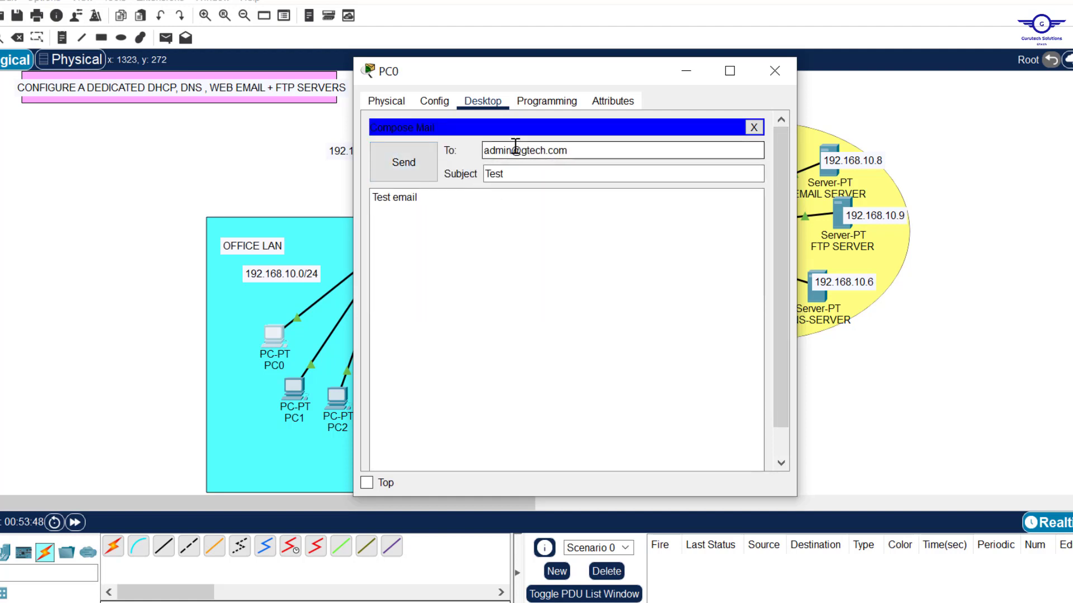
text(3)
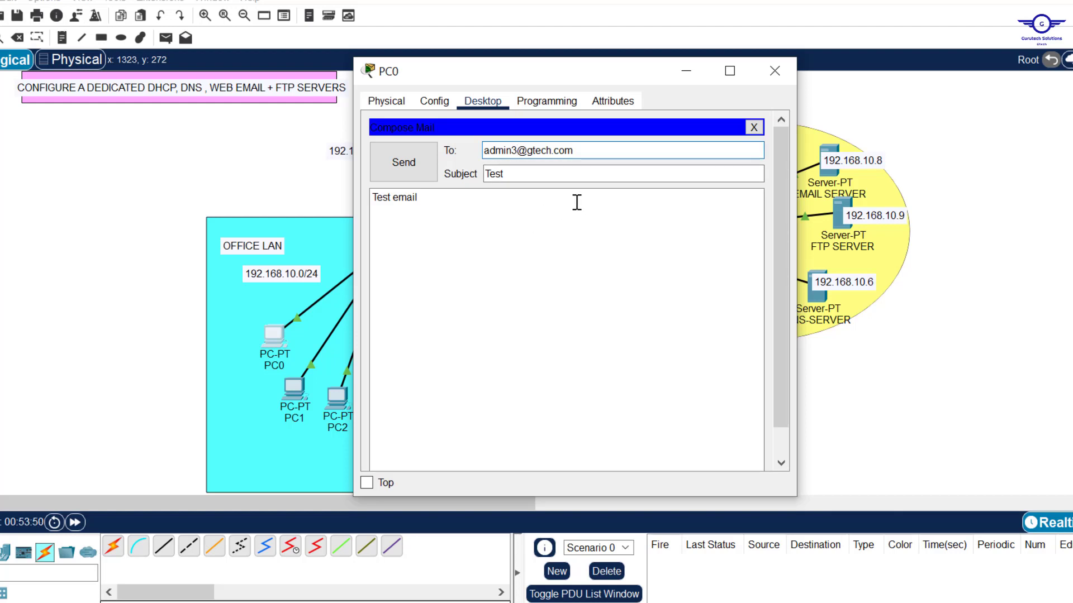
click(416, 169)
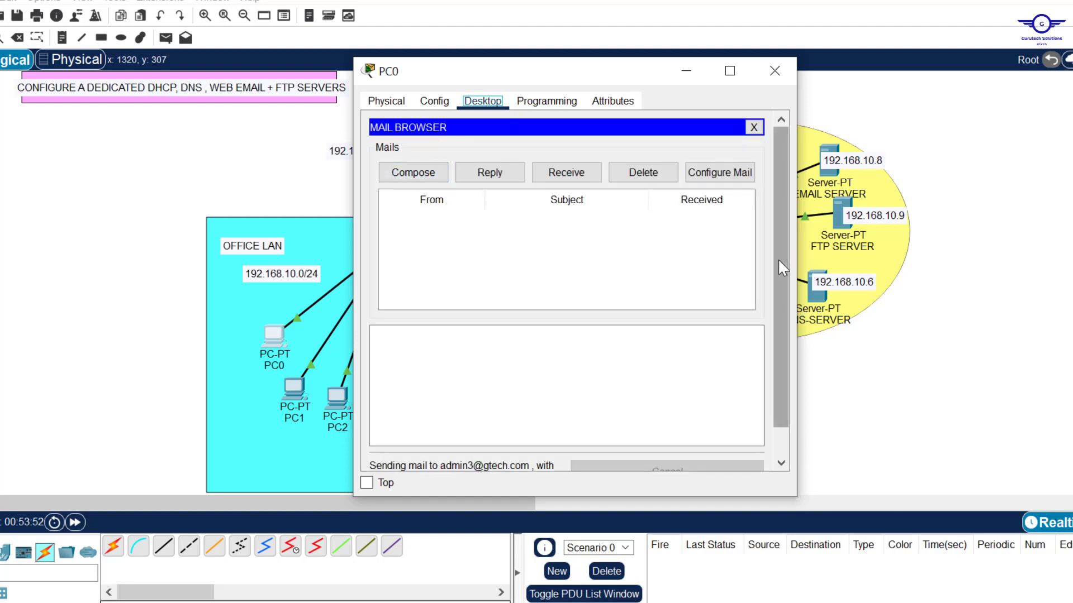
drag(779, 253, 779, 393)
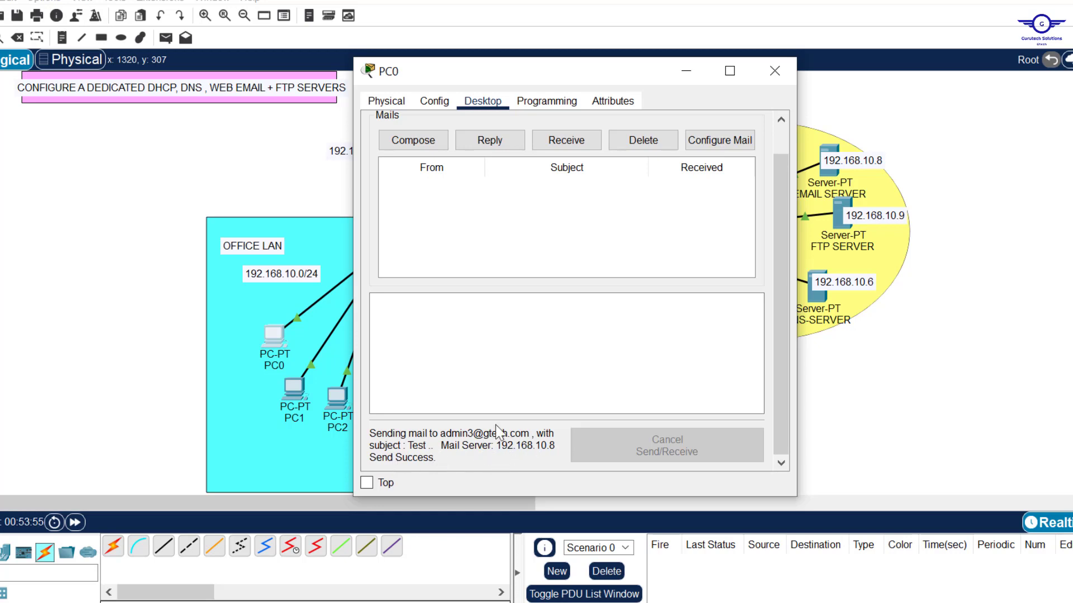
click(774, 71)
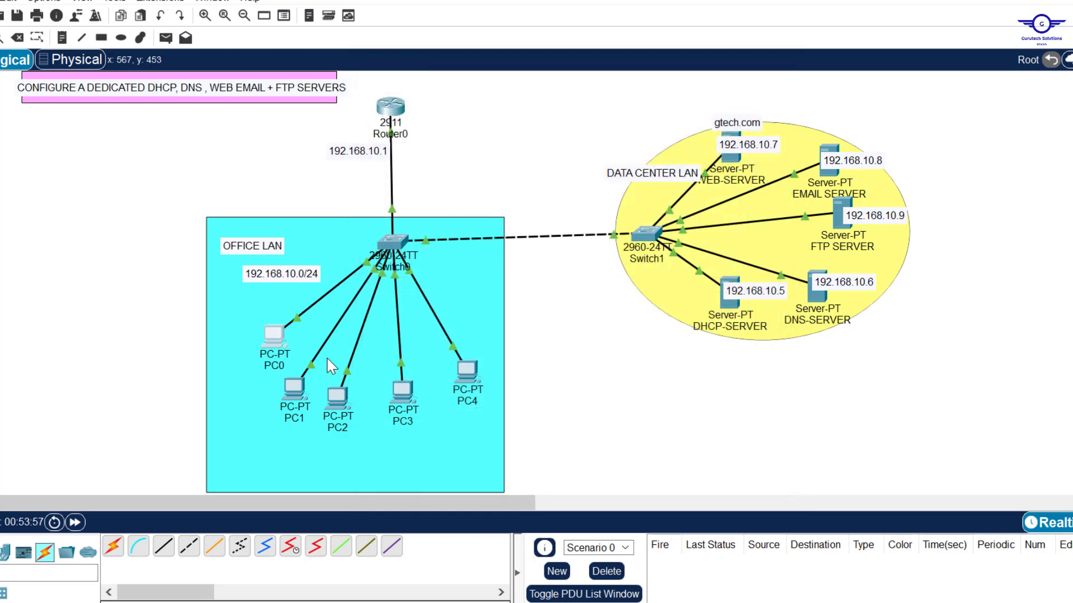
On PC2, receive PC0's 'Test' email, reply 'Thank you', and close the window
click(336, 401)
click(402, 397)
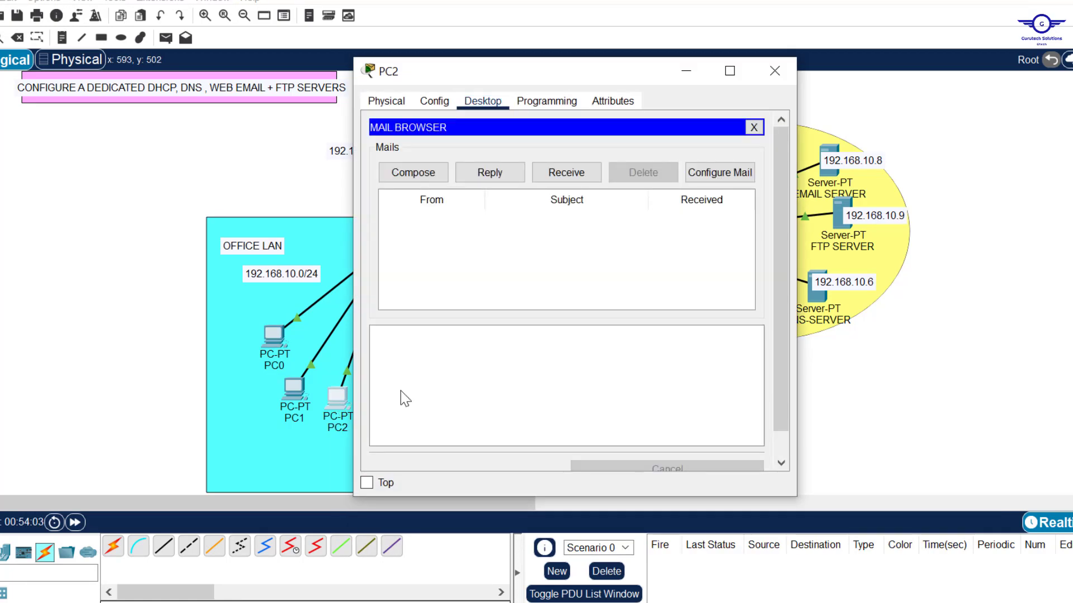
click(564, 175)
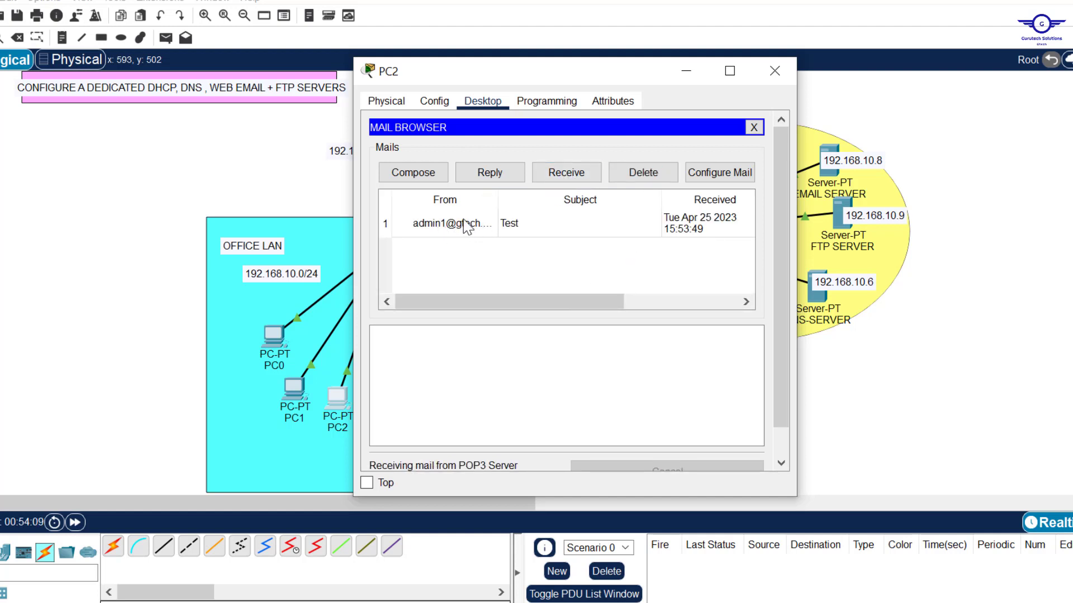
double_click(467, 225)
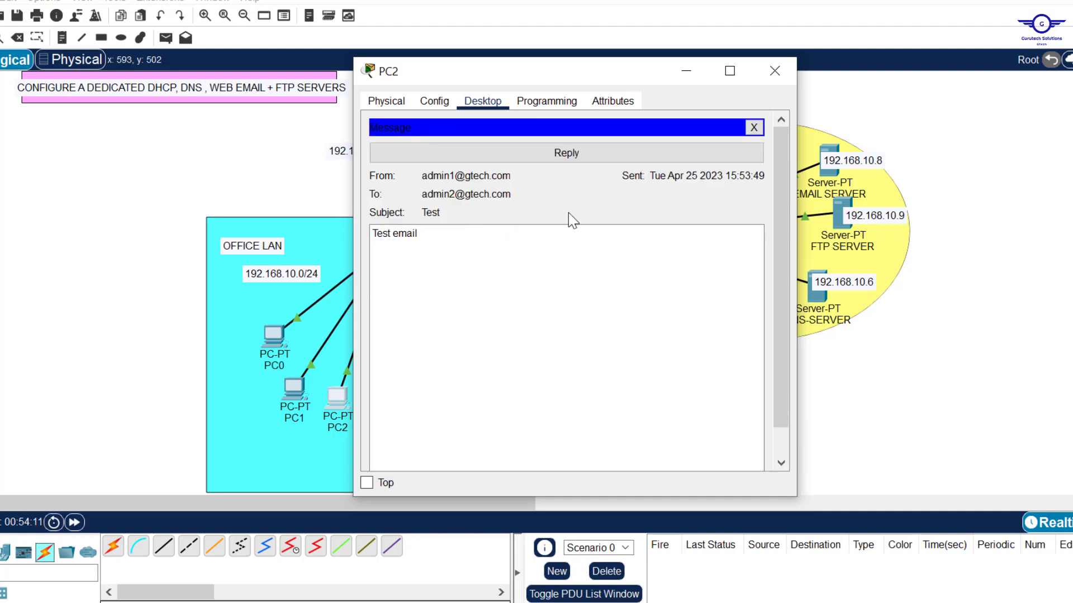
click(593, 156)
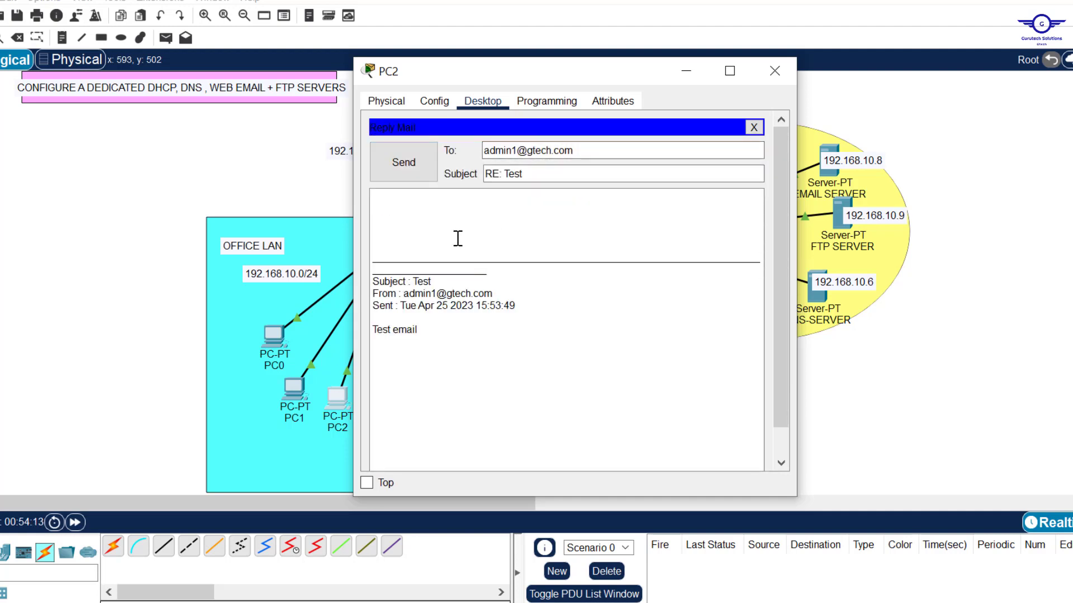
click(457, 238)
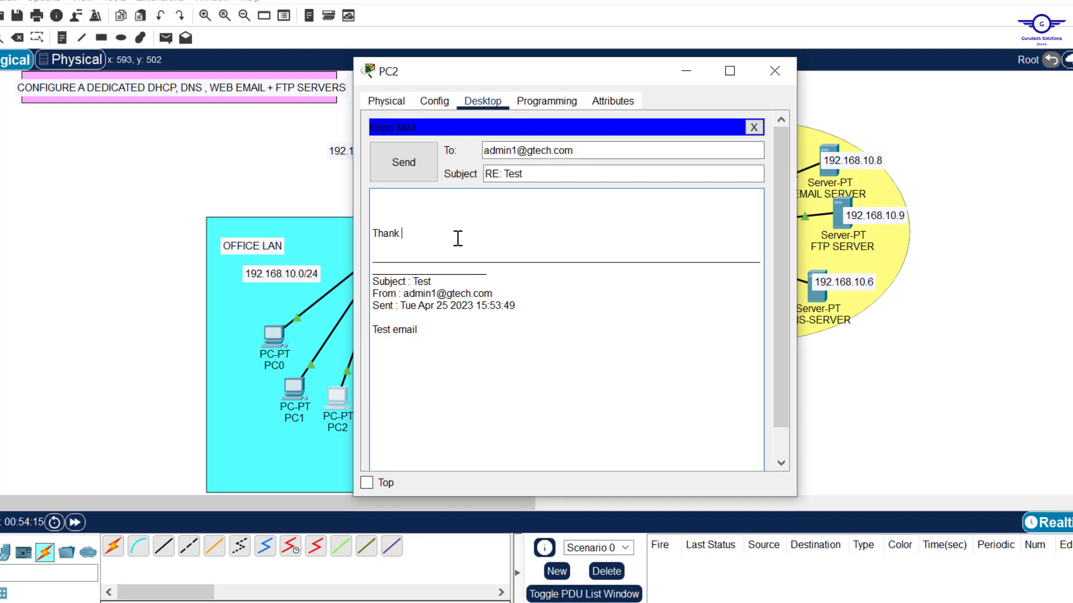
click(397, 159)
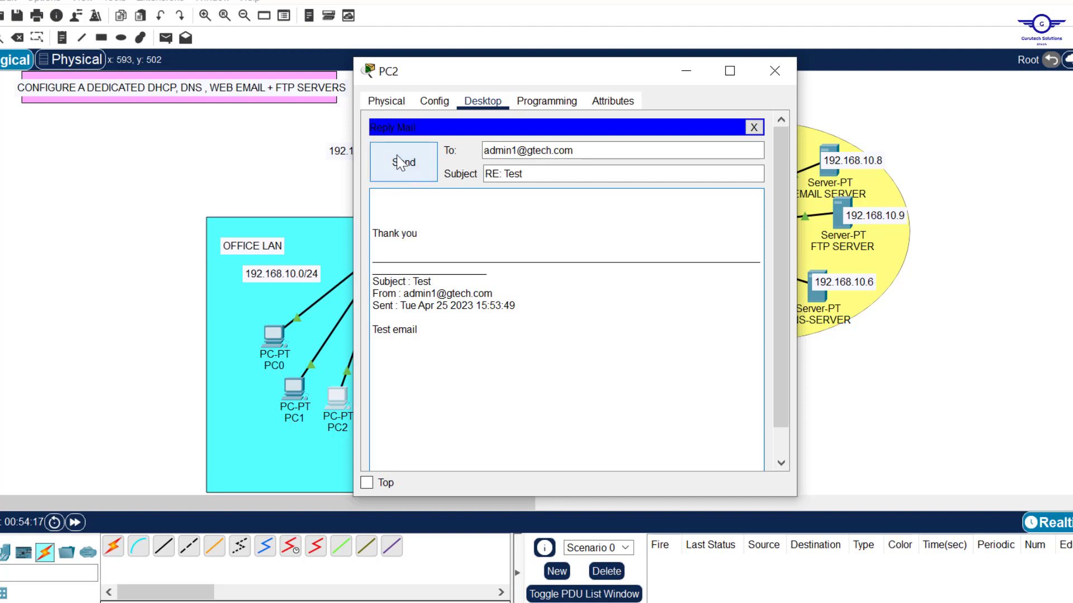
scroll(787, 271, down, 3)
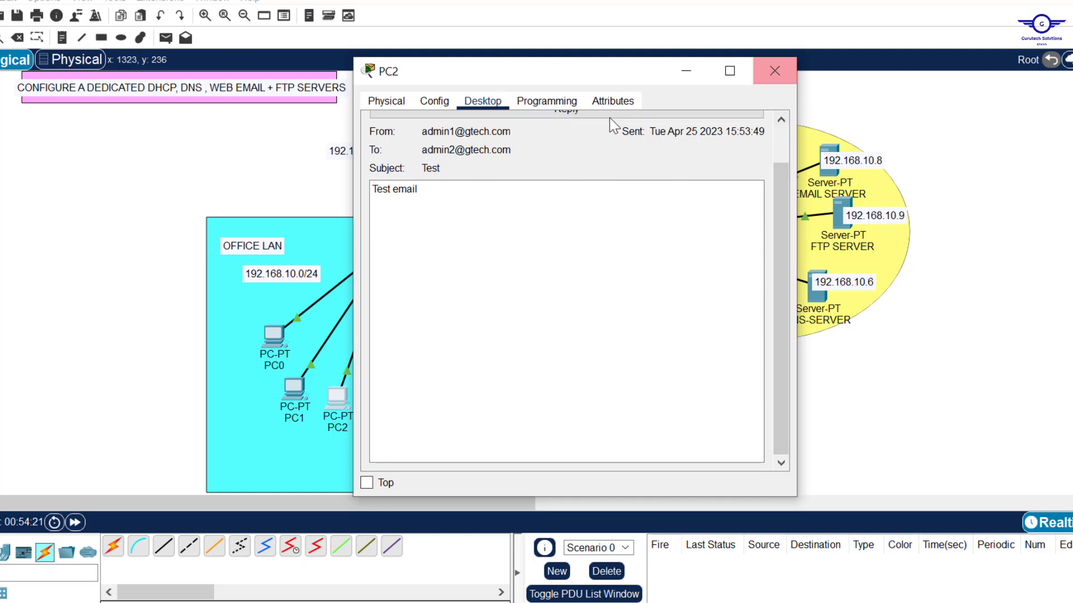
scroll(783, 180, up, 3)
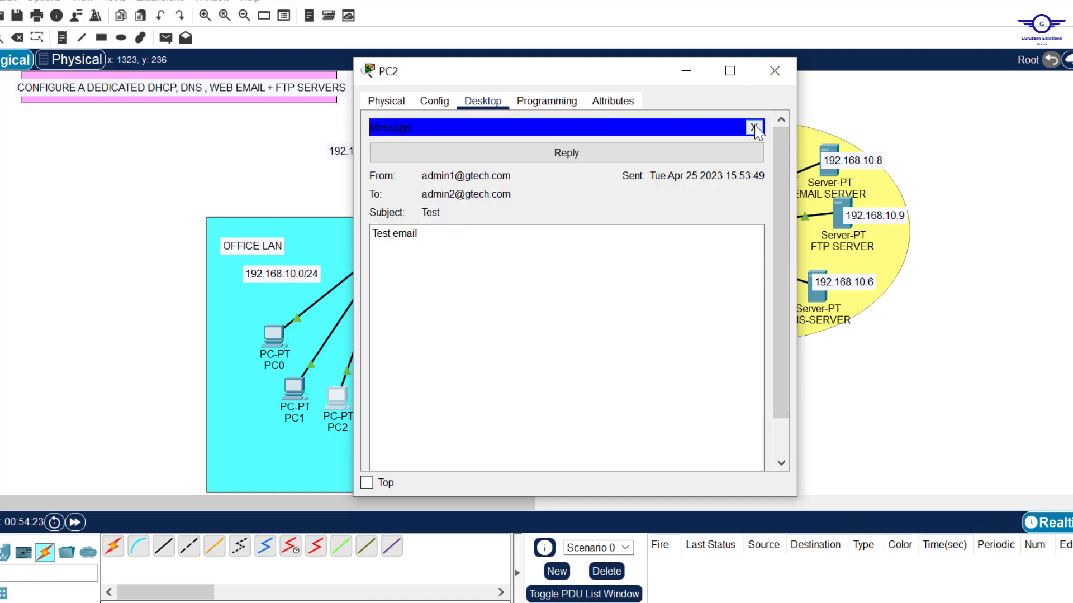
click(754, 128)
click(686, 70)
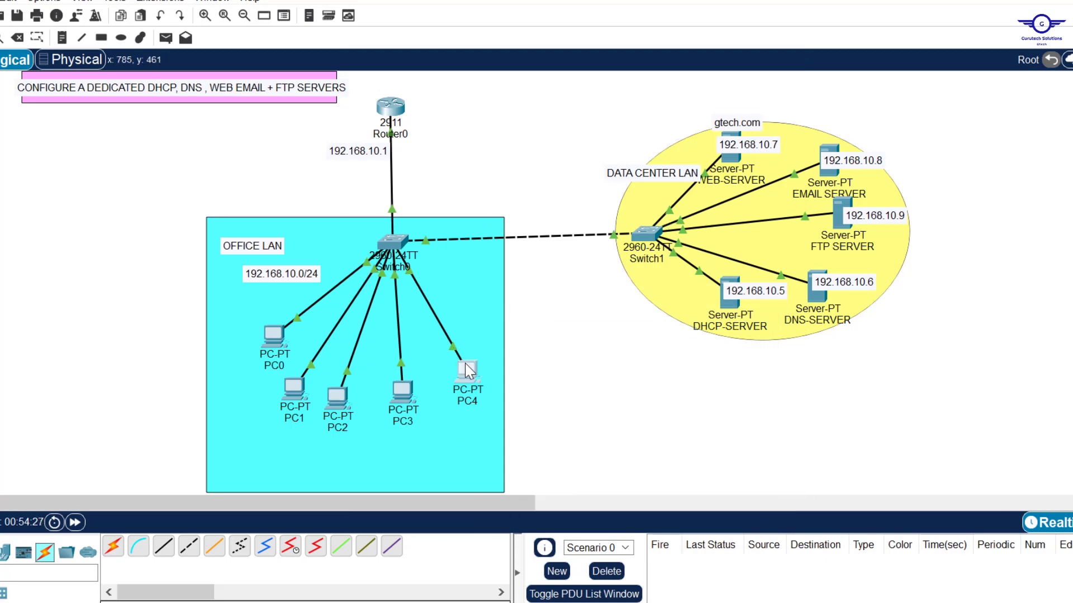
On PC4, receive PC0's 'Test' email, send back an 'Okay' reply, and close PC4
click(467, 370)
click(398, 403)
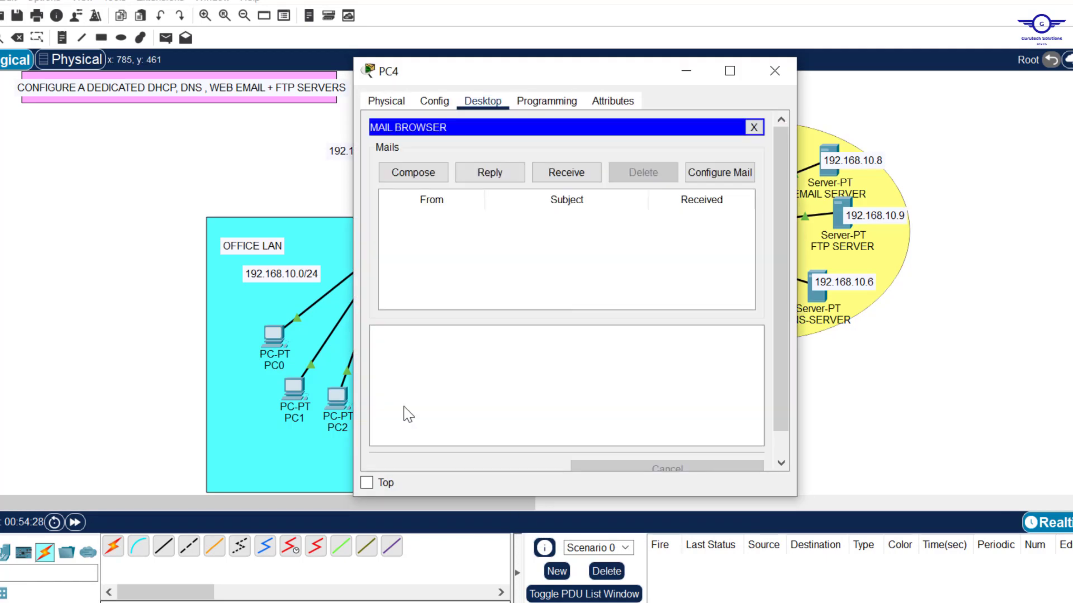
click(568, 177)
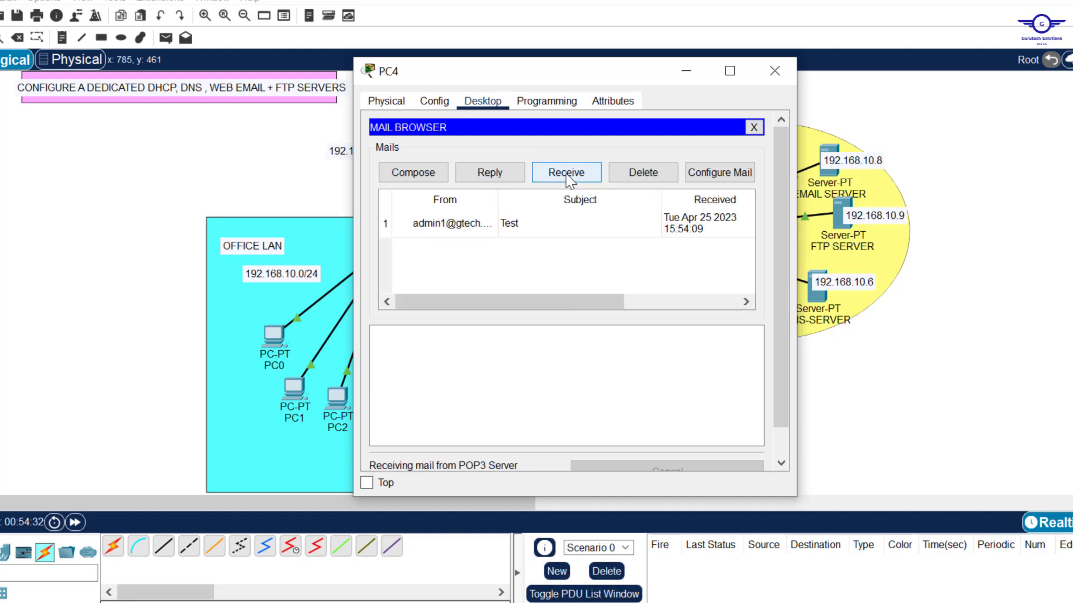
double_click(469, 224)
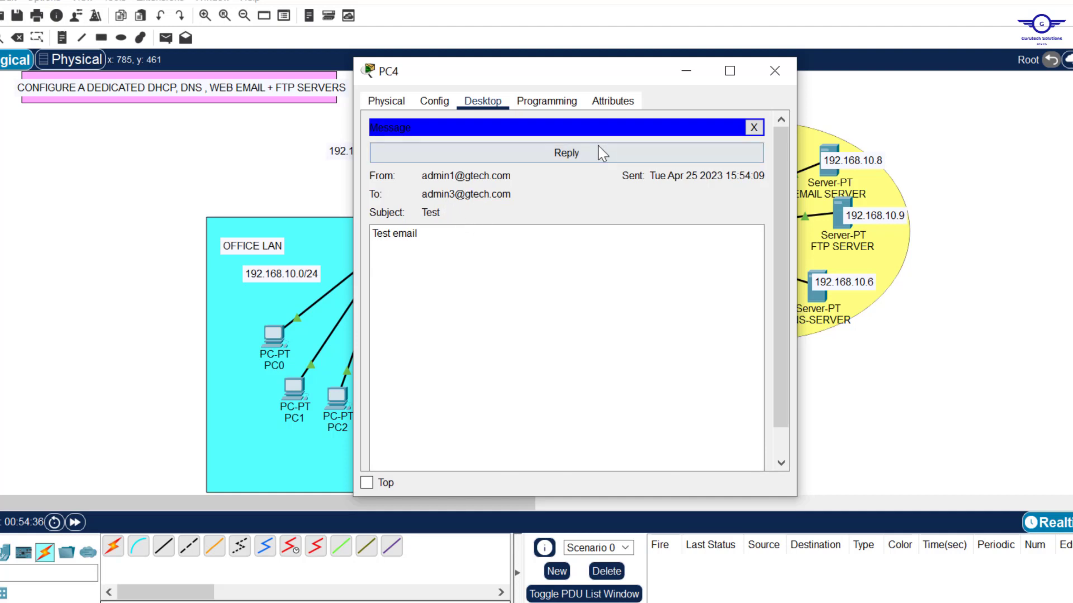
click(577, 157)
click(413, 251)
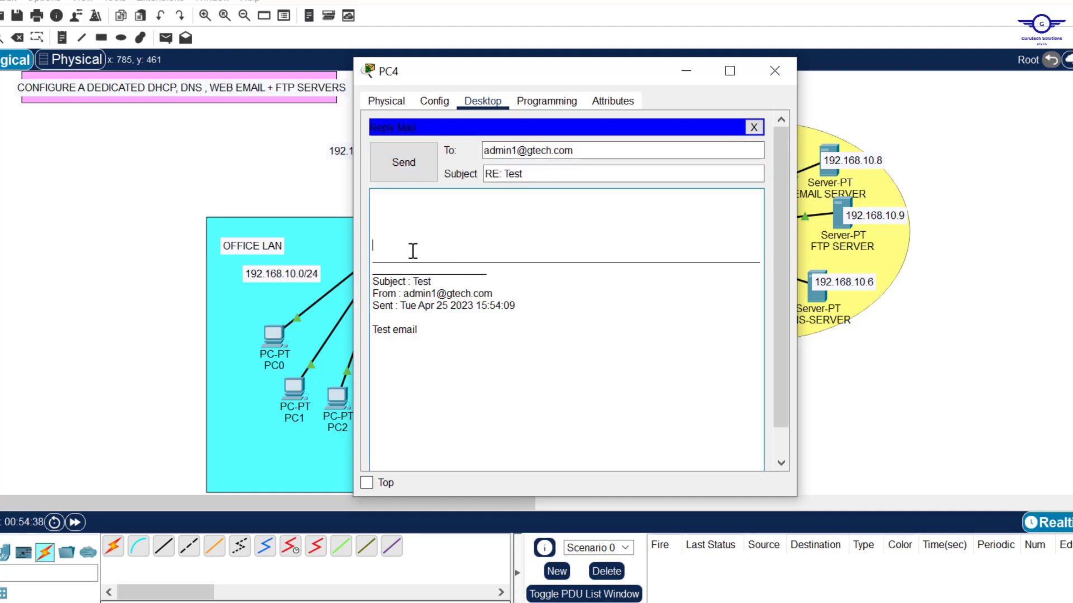
click(402, 164)
click(754, 128)
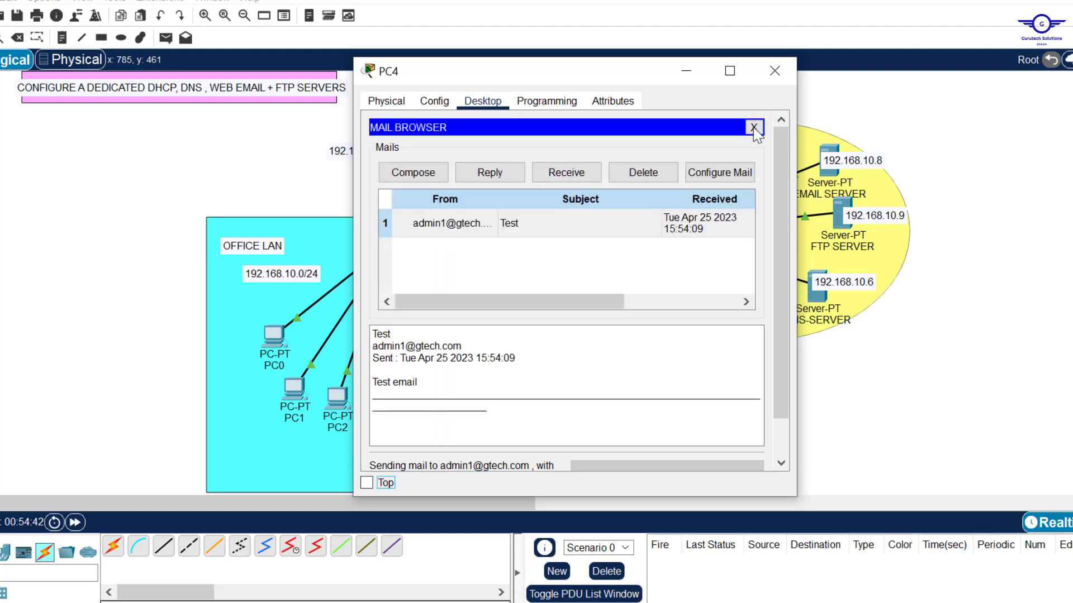
key(alt+F4)
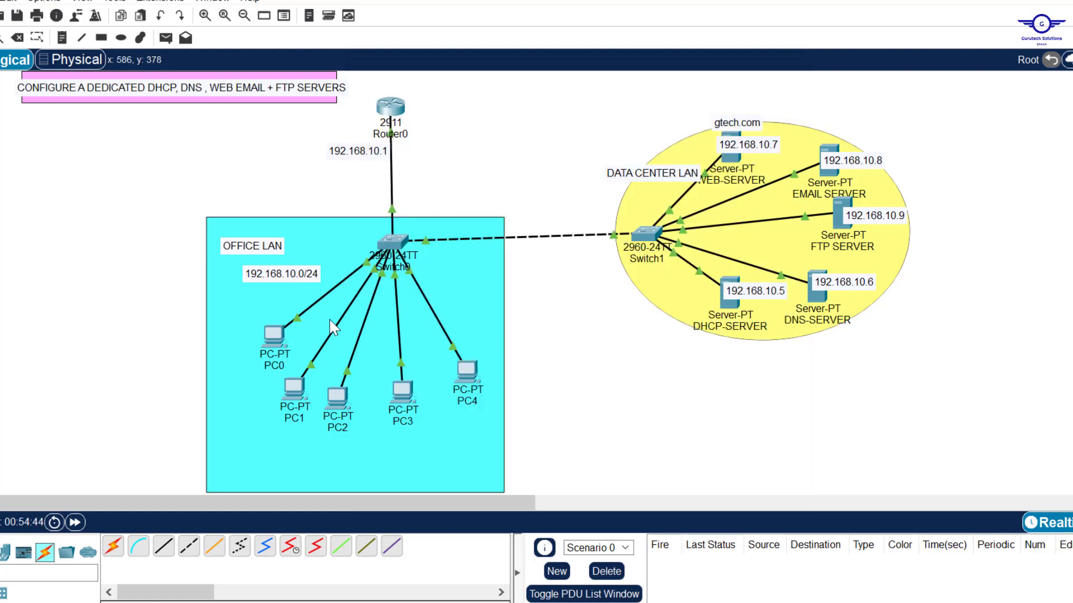
On PC0, receive mail and read the 'Thank you' and 'Okay' RE: Test replies
click(275, 338)
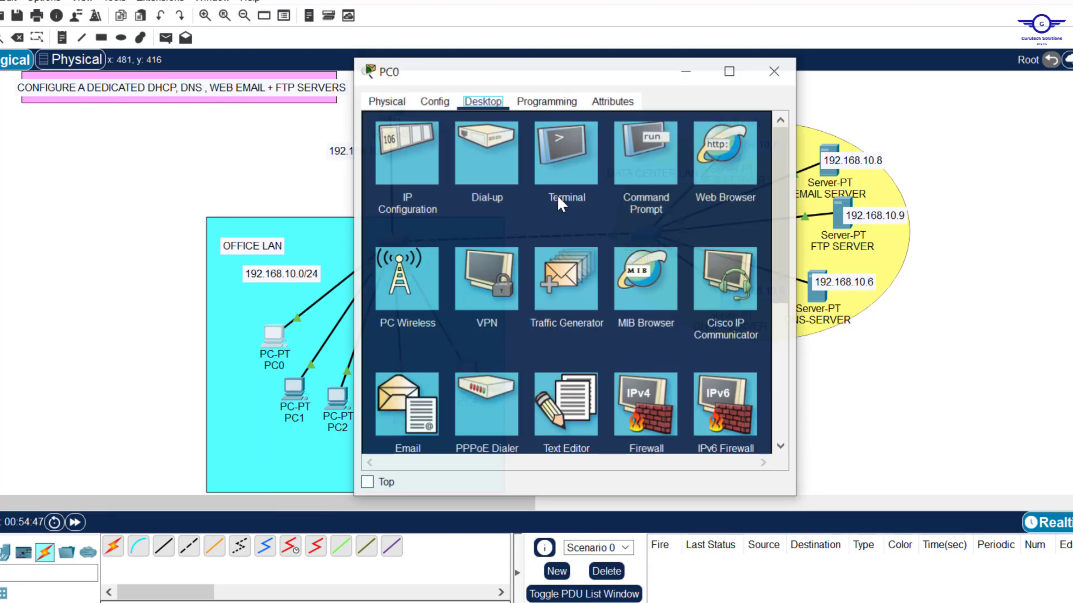
click(413, 401)
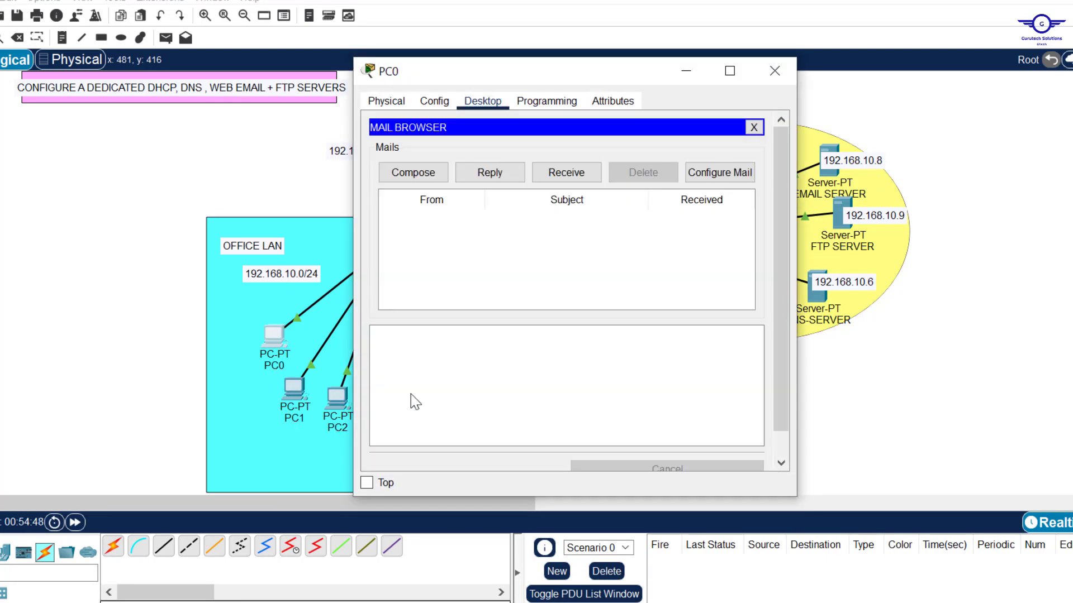
click(567, 174)
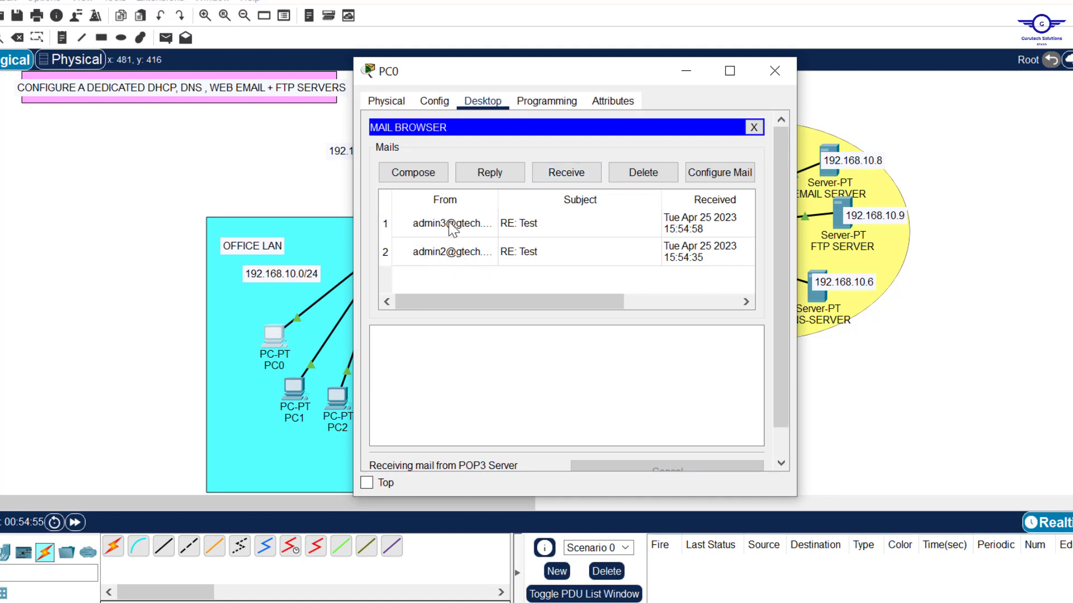
double_click(454, 251)
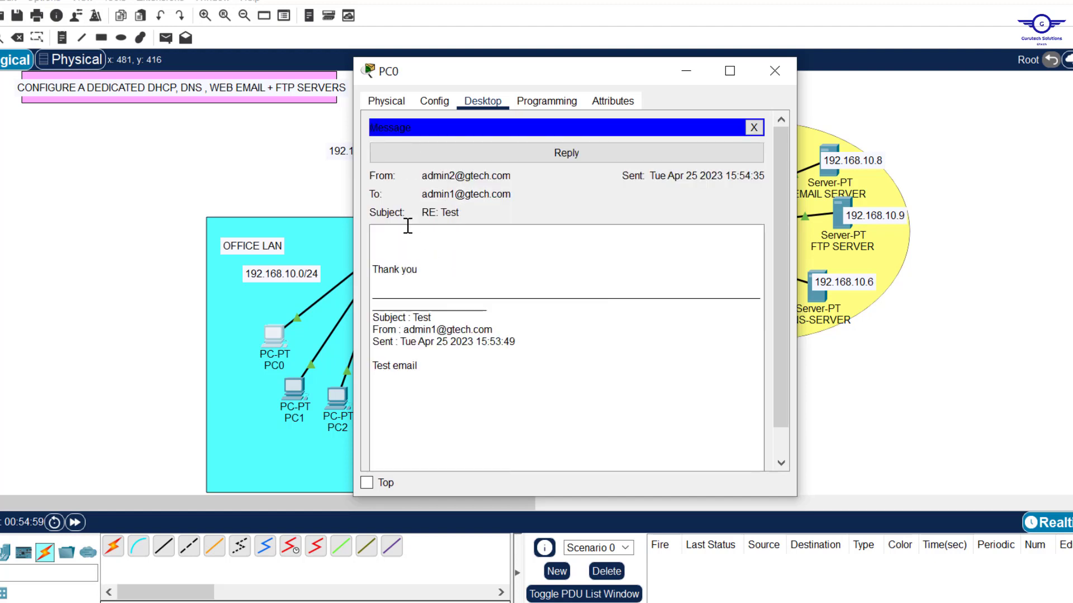
triple_click(421, 270)
click(754, 127)
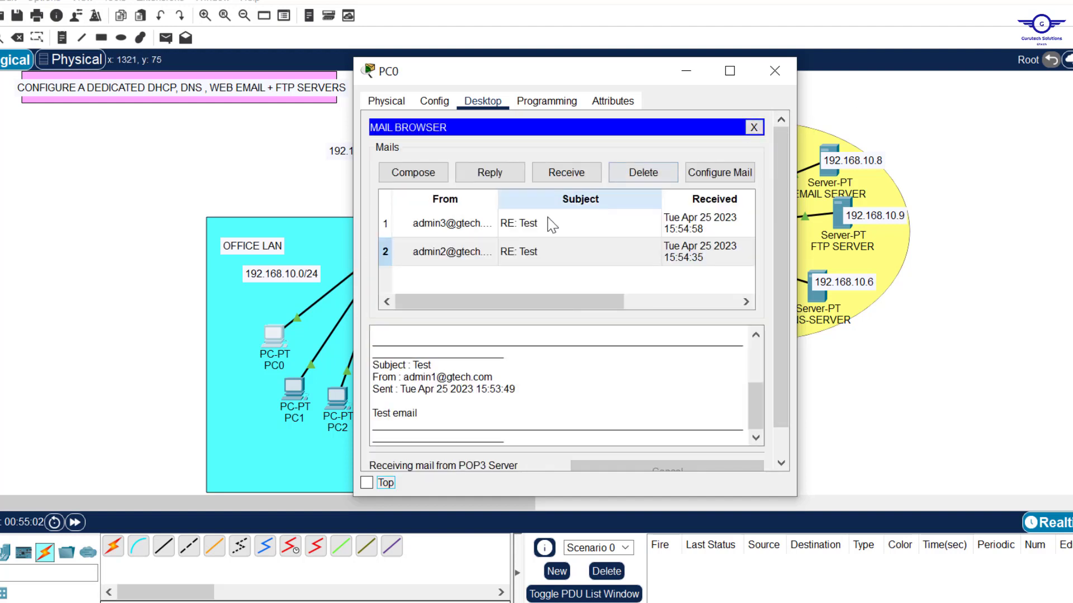
double_click(505, 231)
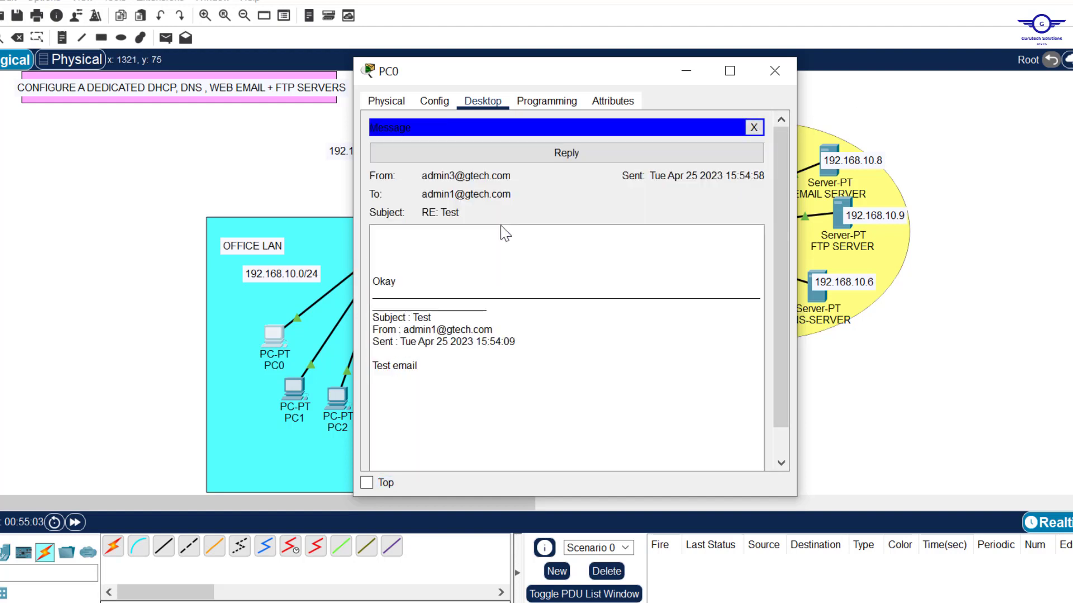
double_click(399, 285)
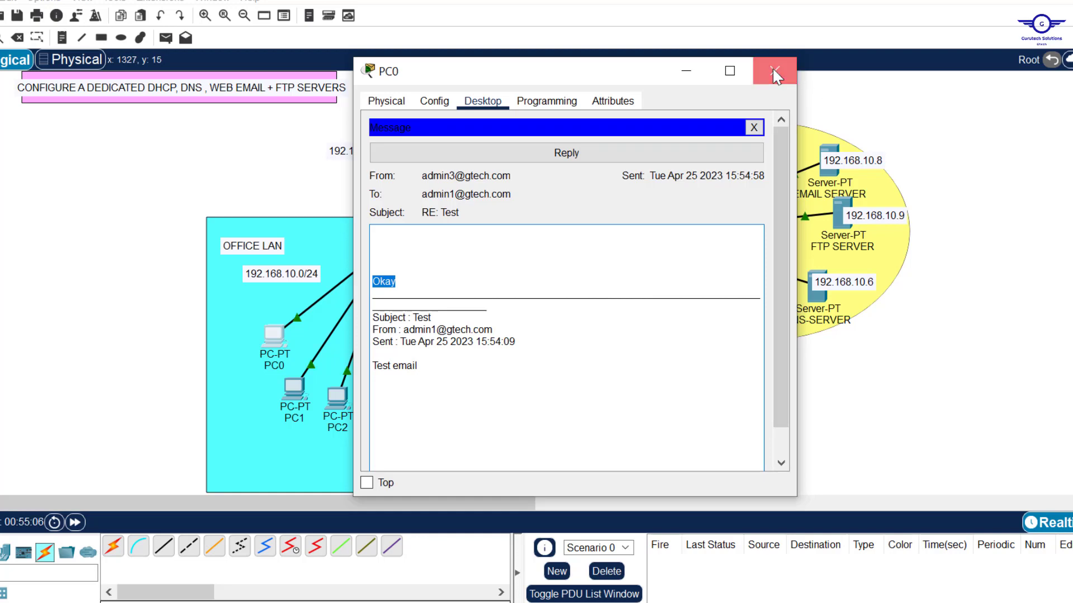
click(774, 69)
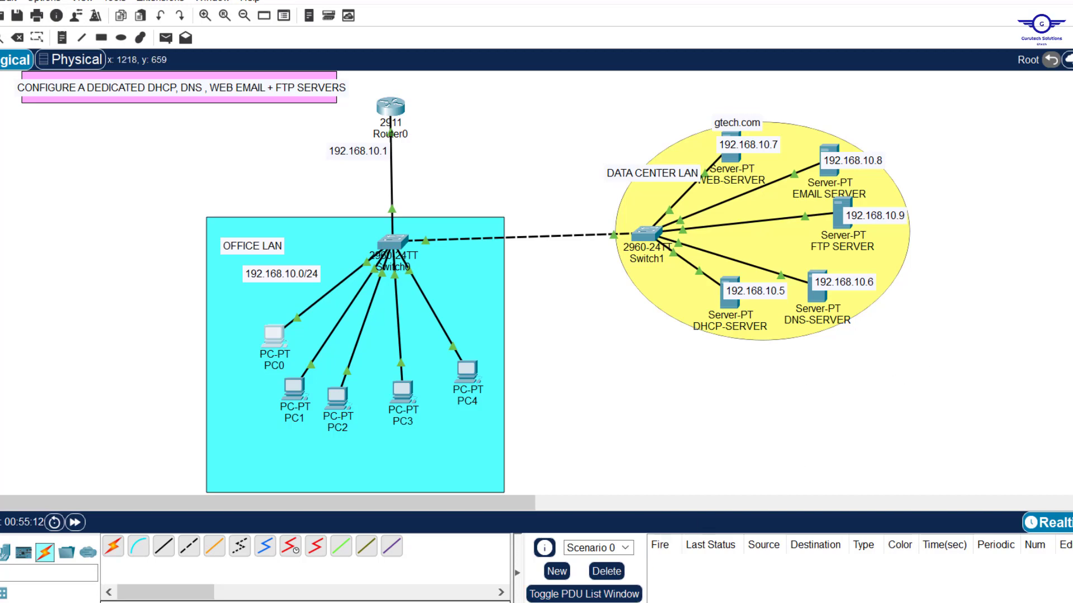
In the course topics spreadsheet, fill cell G7 yellow
mouse_move(570, 601)
click(570, 536)
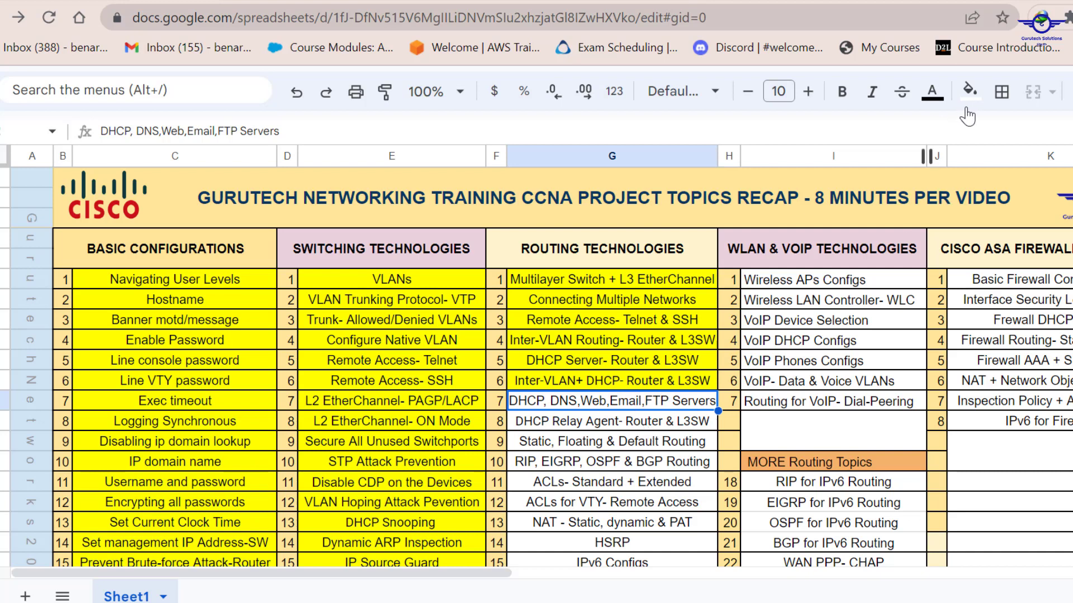
click(970, 89)
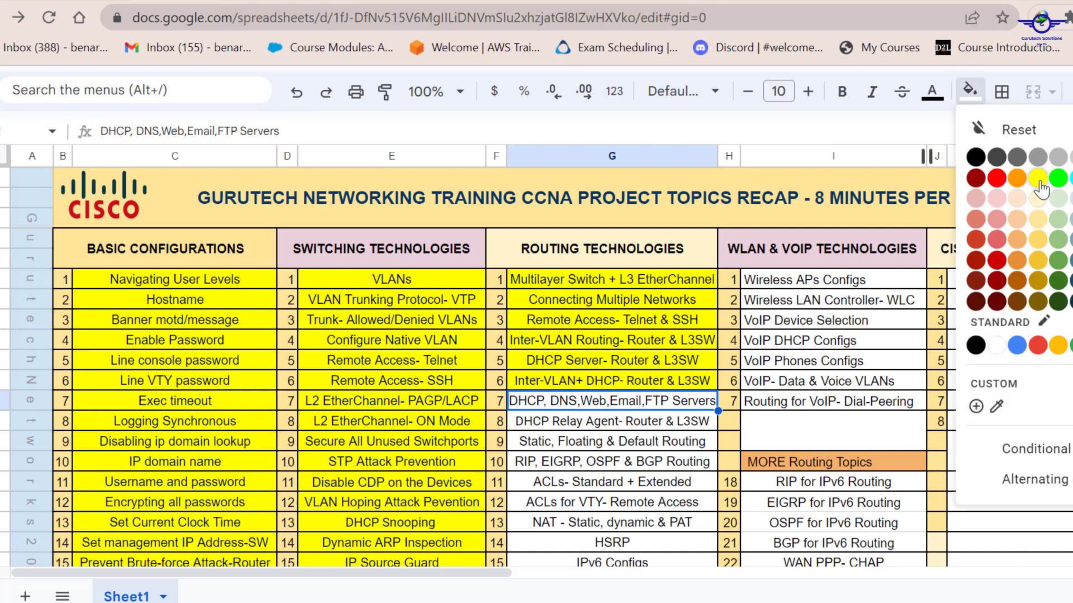
click(1038, 179)
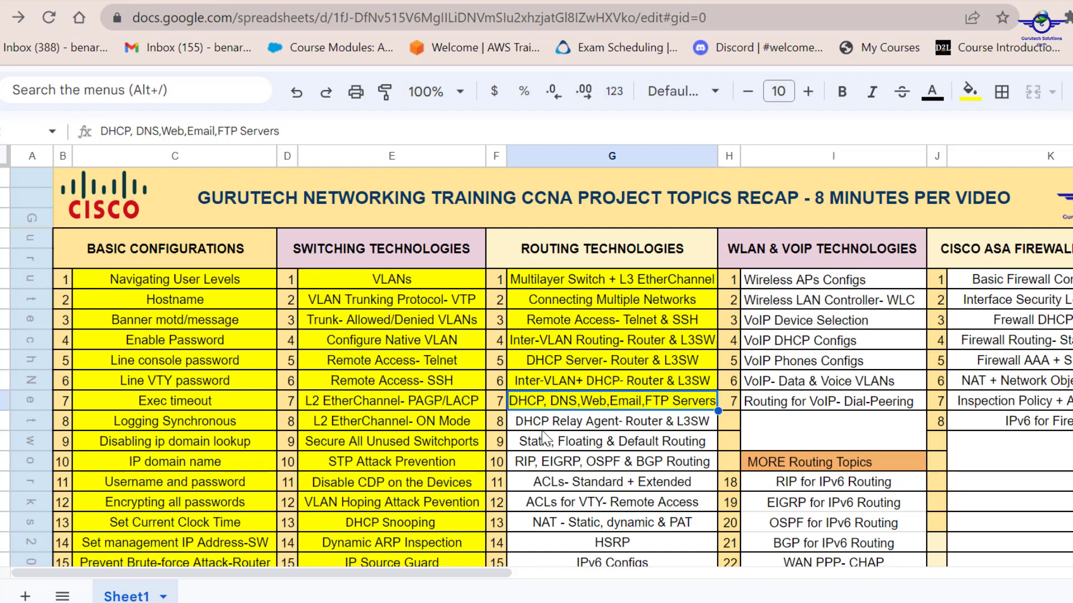